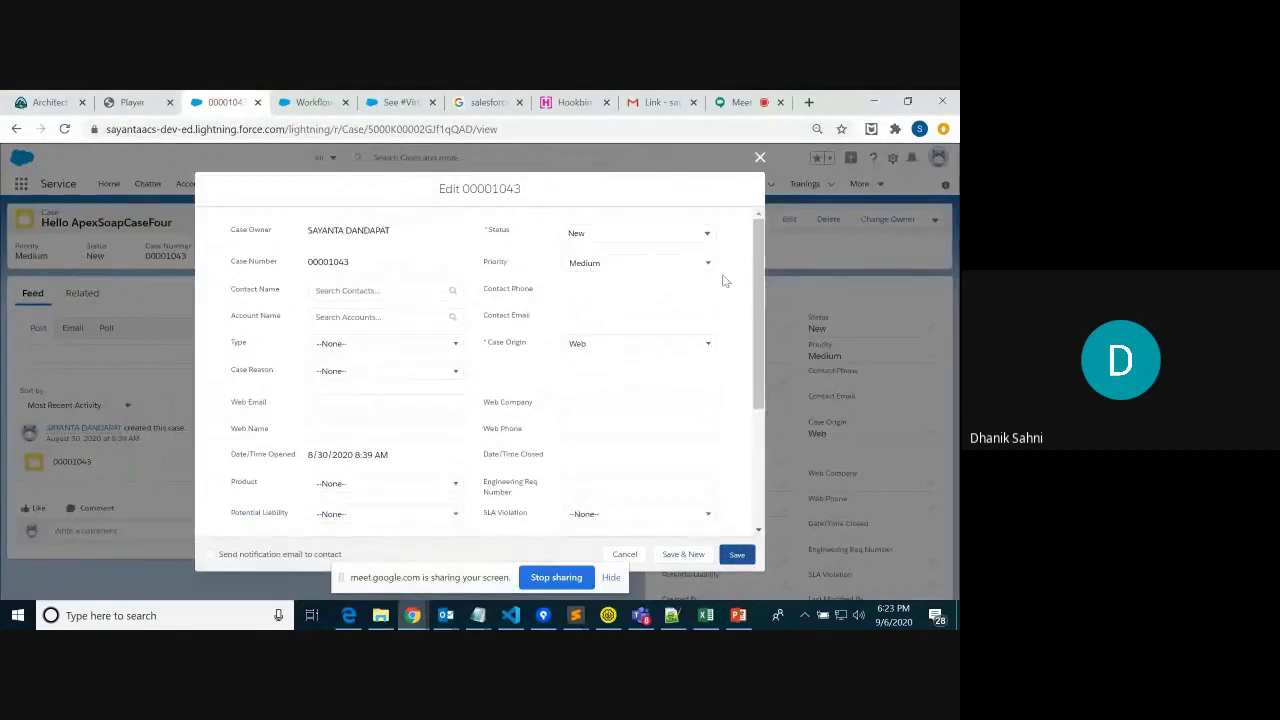
Change case 00001043's Status to Escalated without saving, then bring the slide deck forward
{"action": "left_click", "coordinate": [706, 230]}
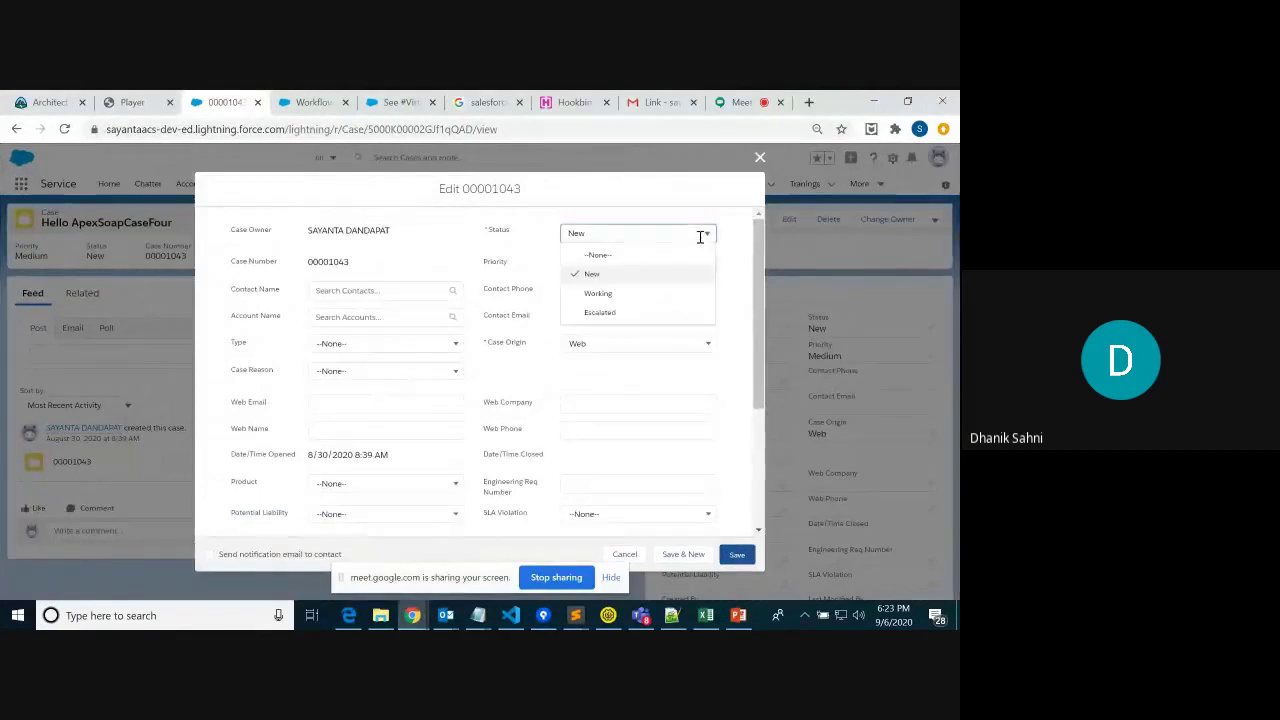
{"action": "left_click", "coordinate": [653, 322]}
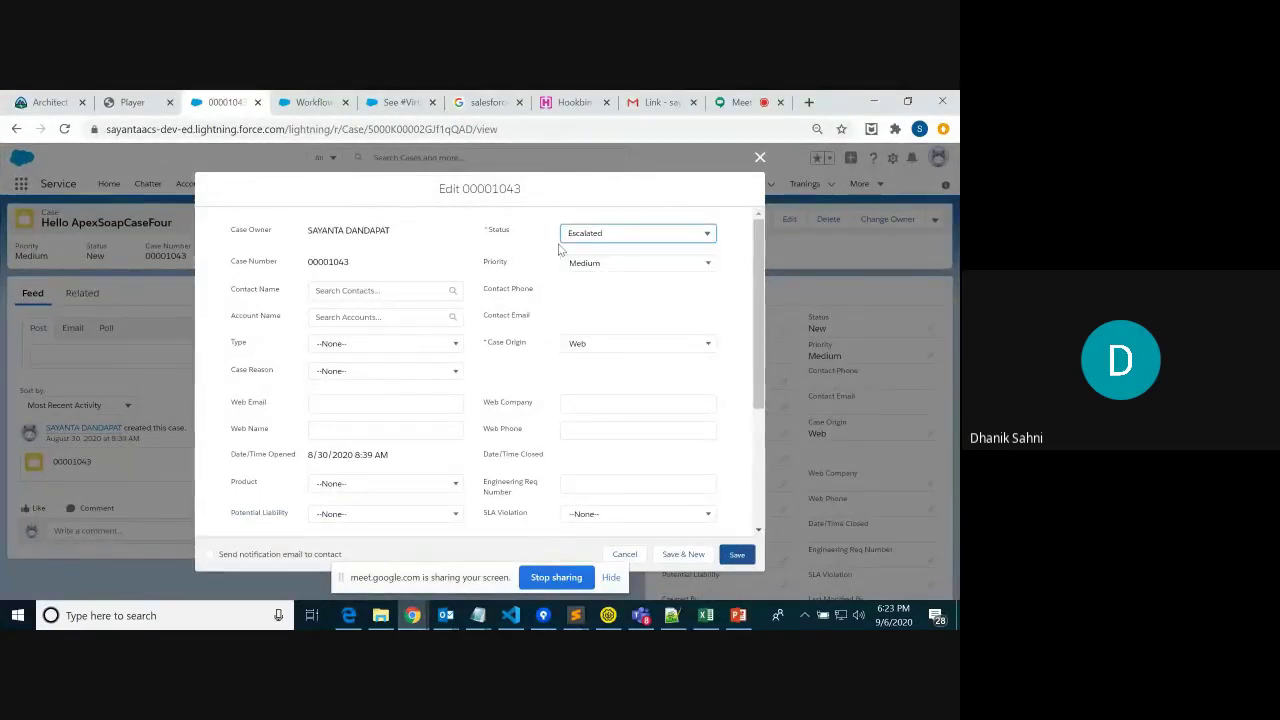
{"action": "left_click_drag", "start_coordinate": [620, 234], "coordinate": [541, 247]}
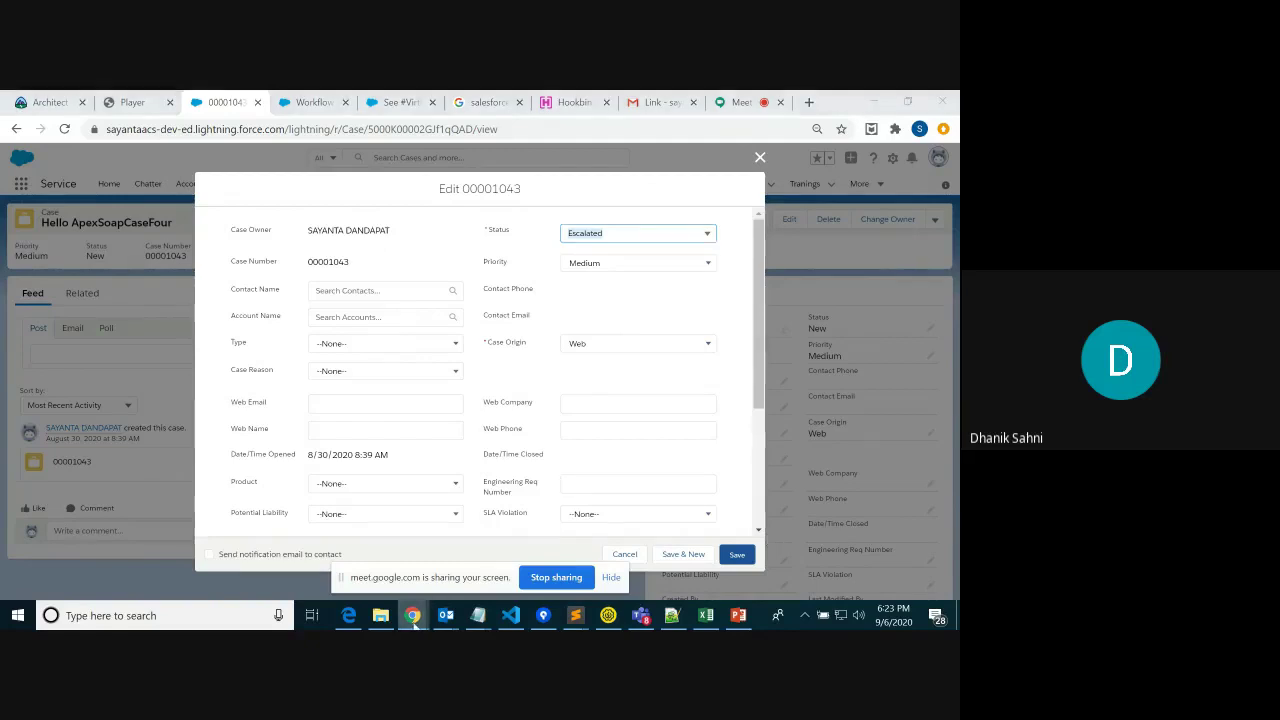
{"action": "mouse_move", "coordinate": [417, 621]}
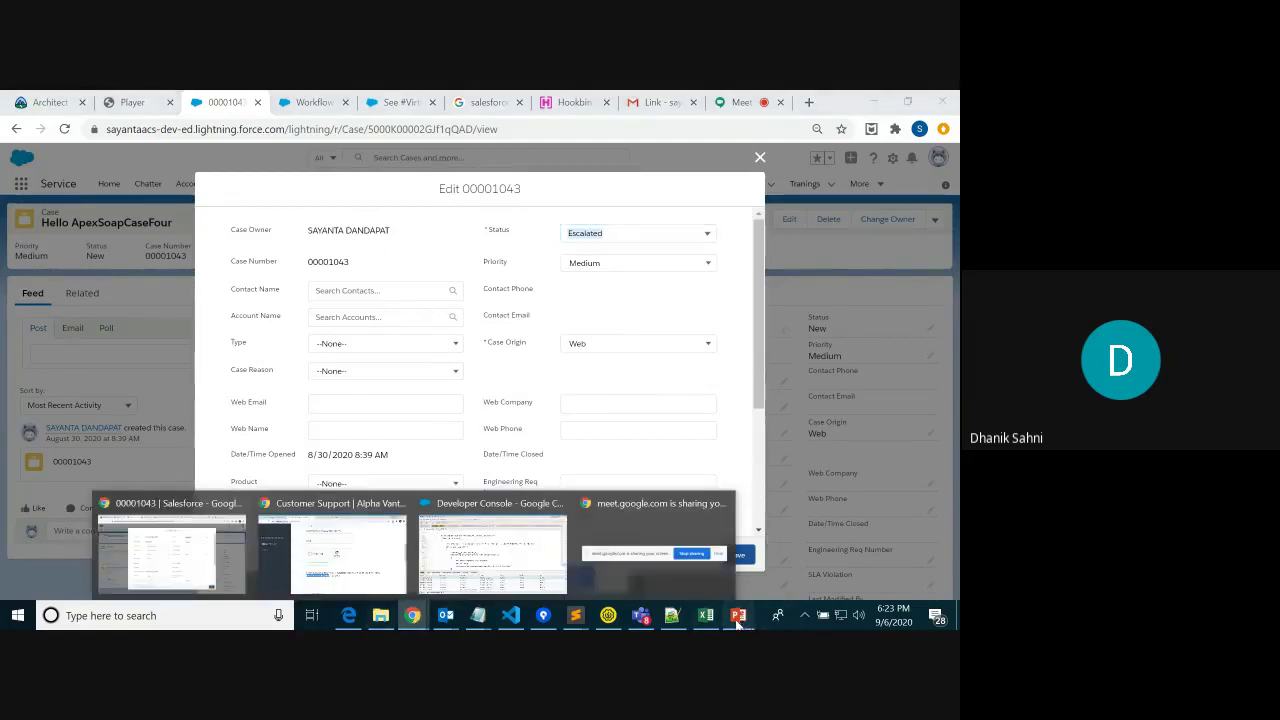
{"action": "left_click", "coordinate": [738, 615]}
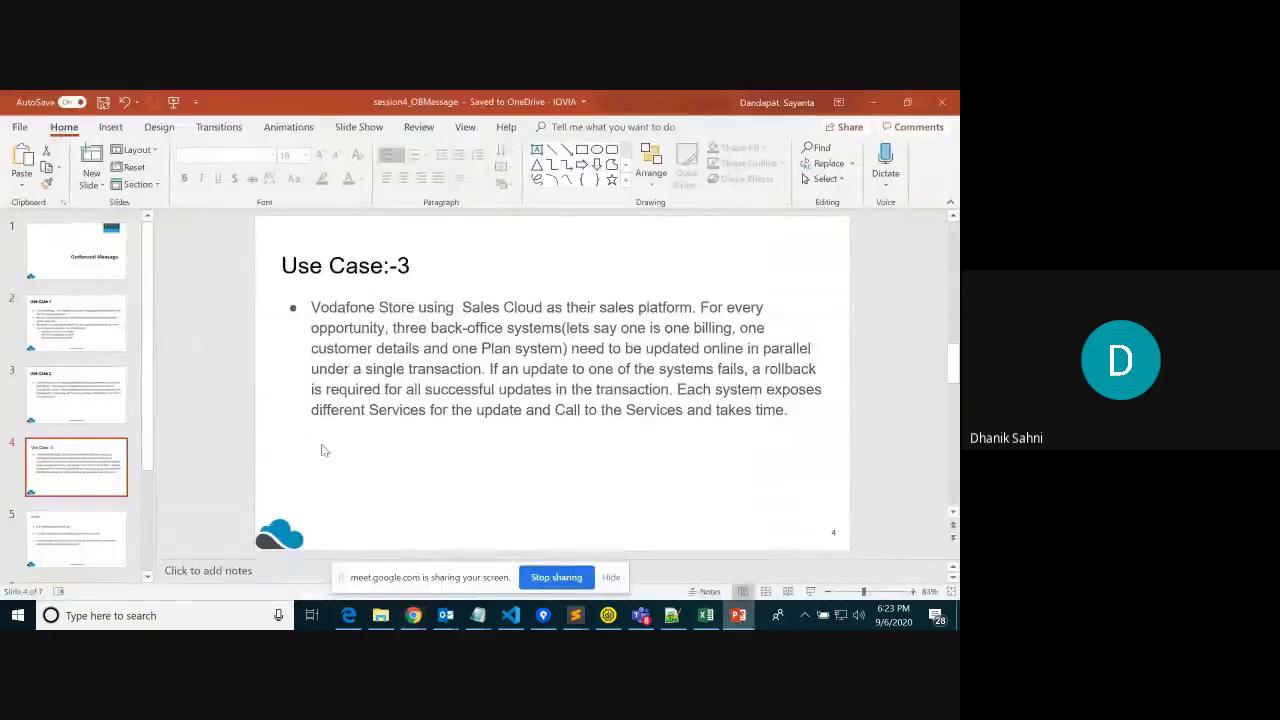
Present slide 4 full-screen, then admit the waiting guest into the Google Meet call
{"action": "left_click", "coordinate": [809, 592]}
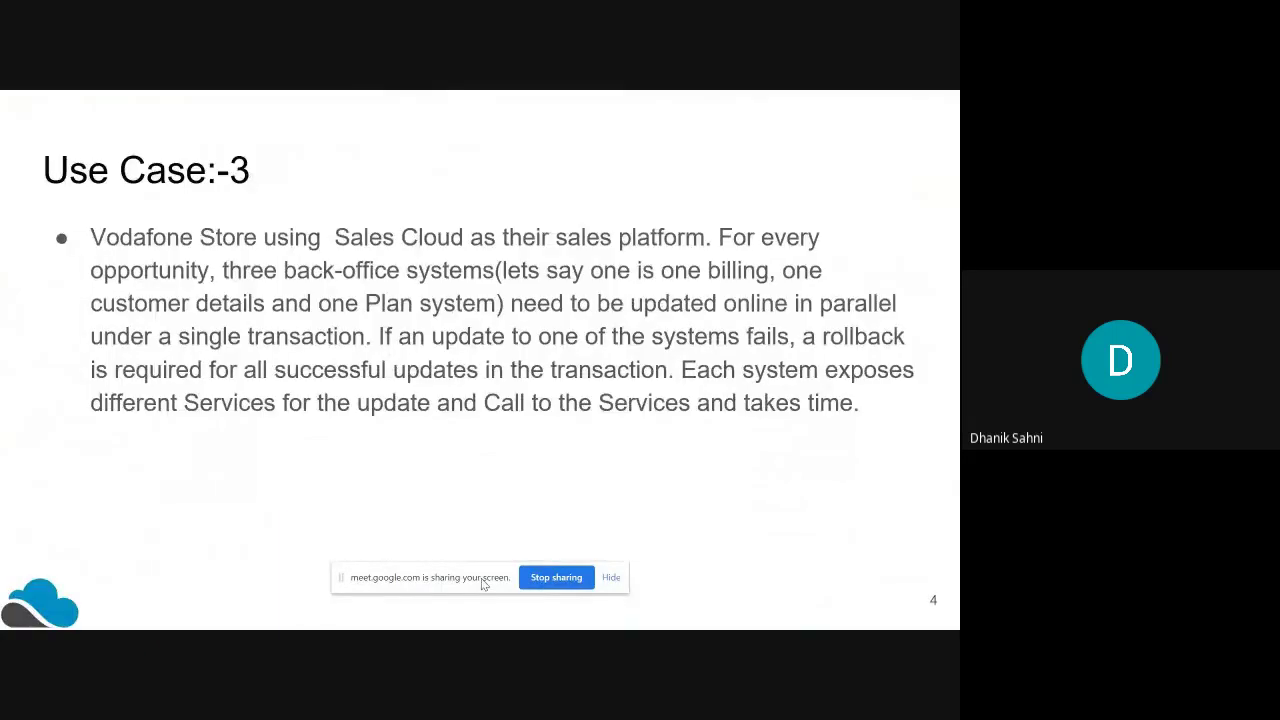
{"action": "key", "text": "Escape"}
{"action": "left_click", "coordinate": [413, 615]}
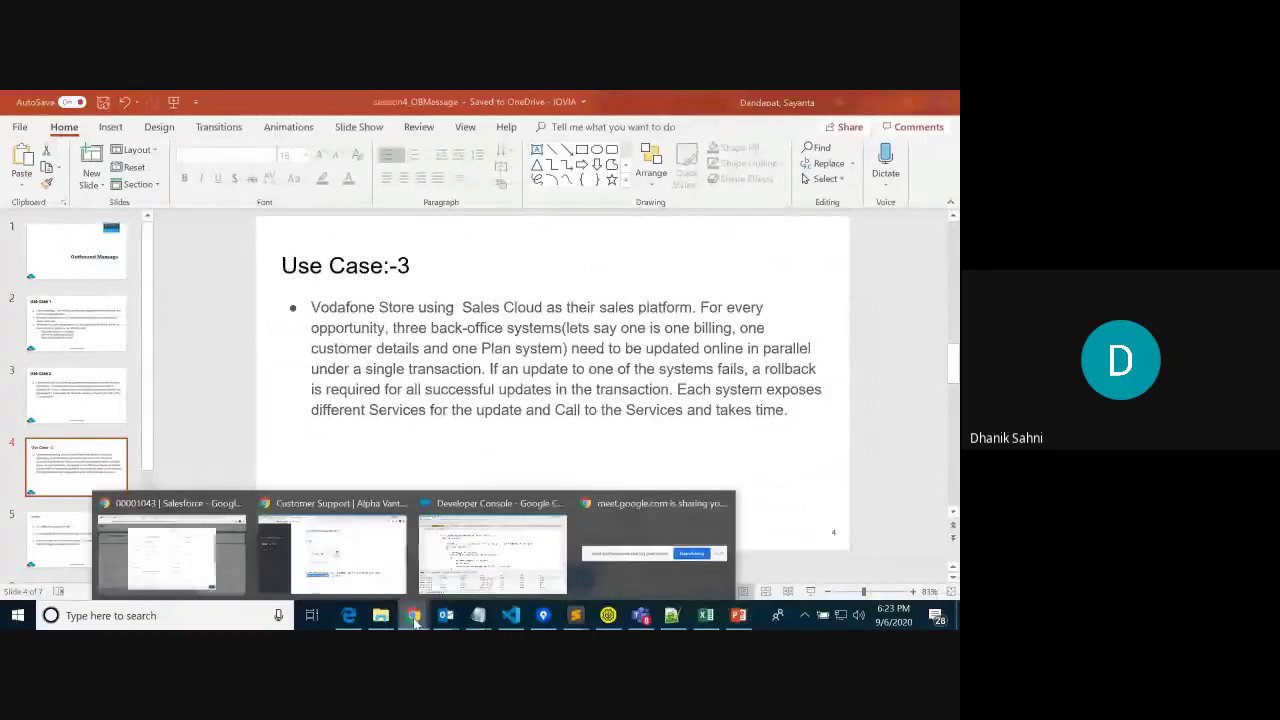
{"action": "left_click", "coordinate": [170, 550]}
{"action": "left_click", "coordinate": [770, 100]}
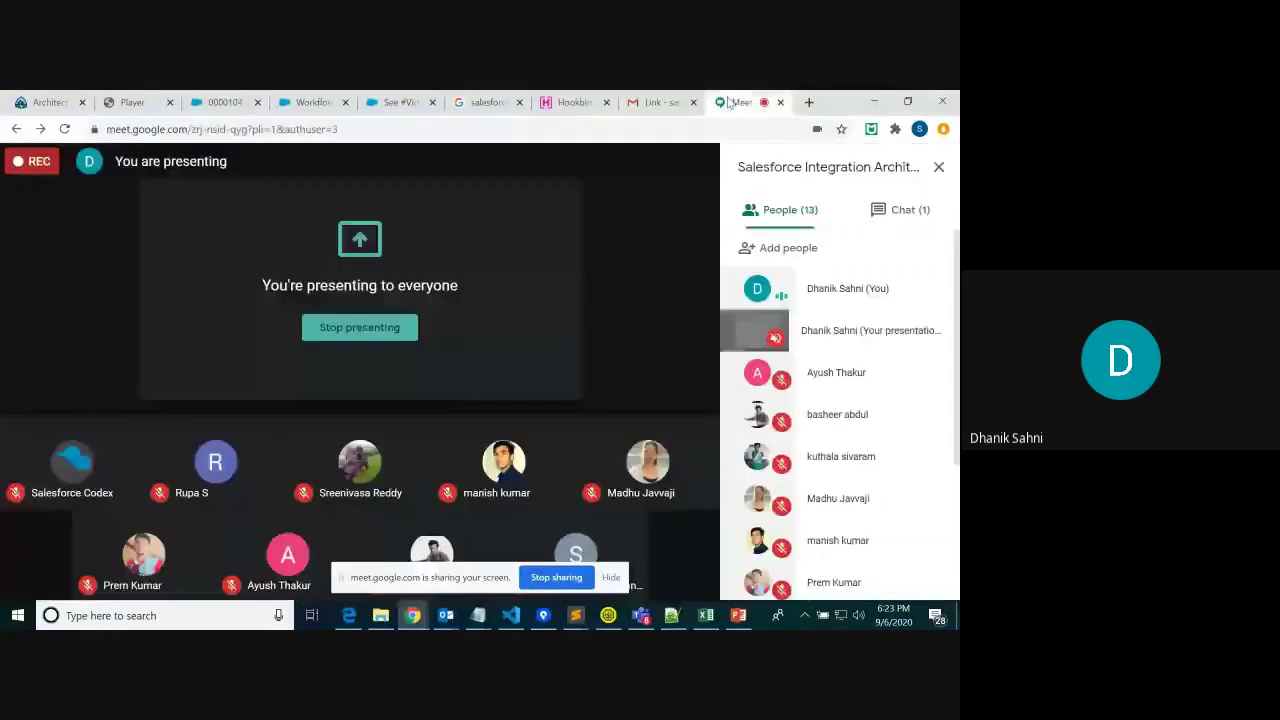
{"action": "left_click", "coordinate": [628, 415]}
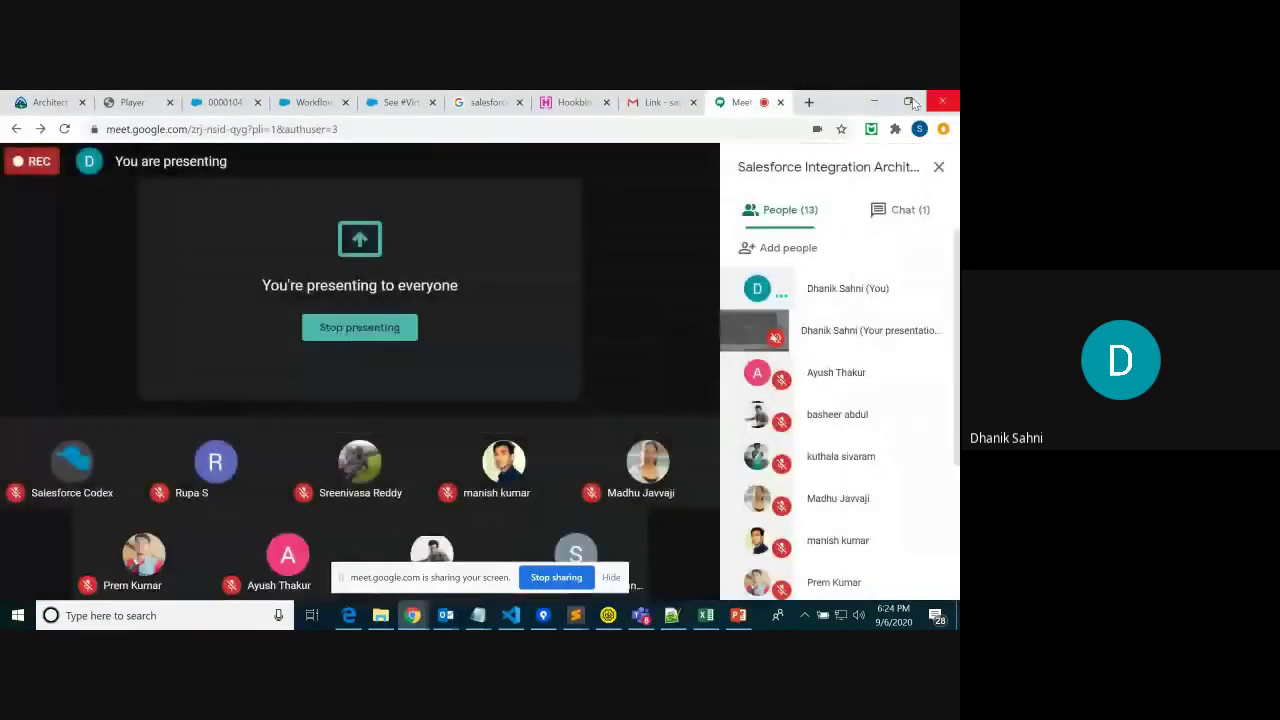
{"action": "left_click", "coordinate": [874, 101]}
Present slide 5, Details:--, full-screen, then switch to SoapUI
{"action": "left_click", "coordinate": [82, 556]}
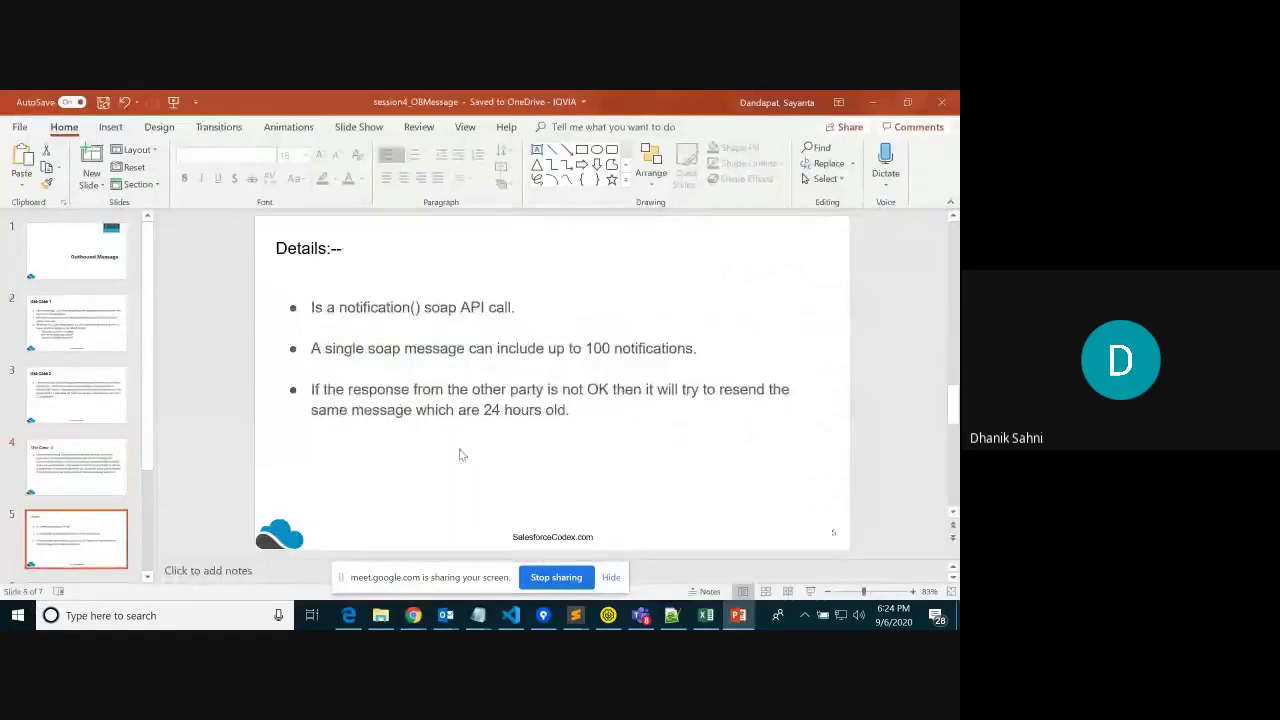
{"action": "left_click", "coordinate": [810, 592]}
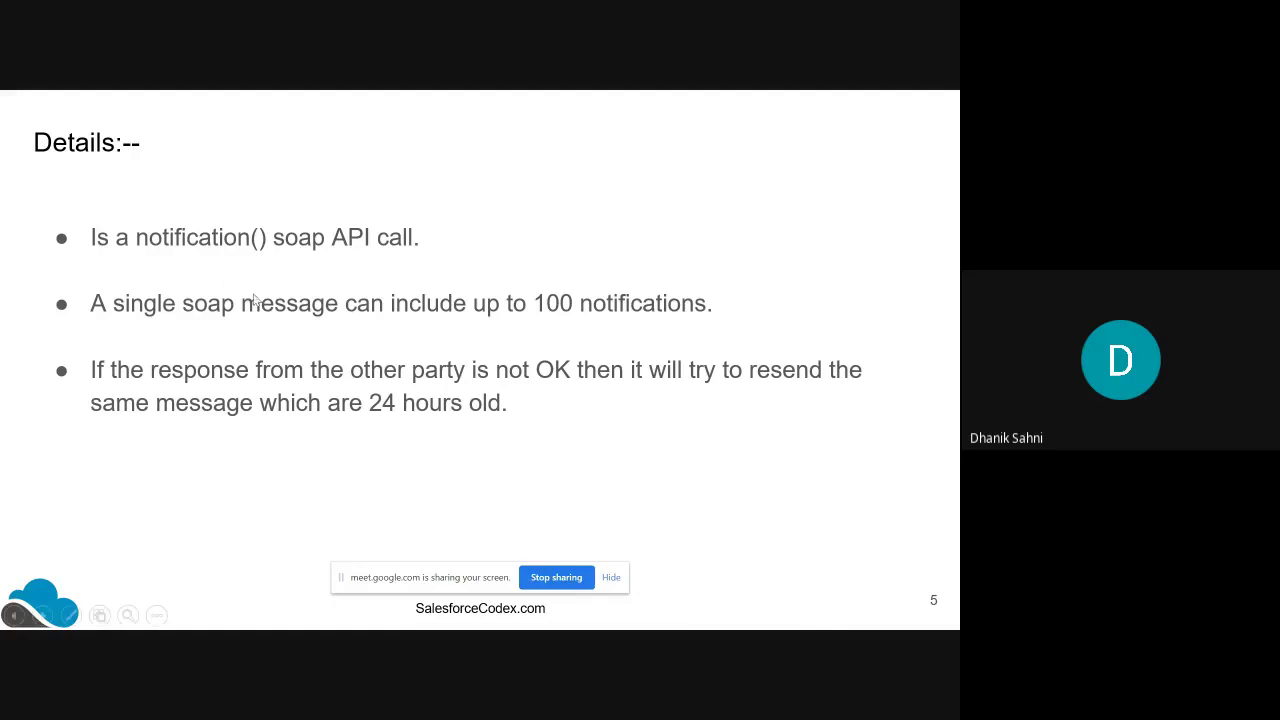
{"action": "key", "text": "Escape"}
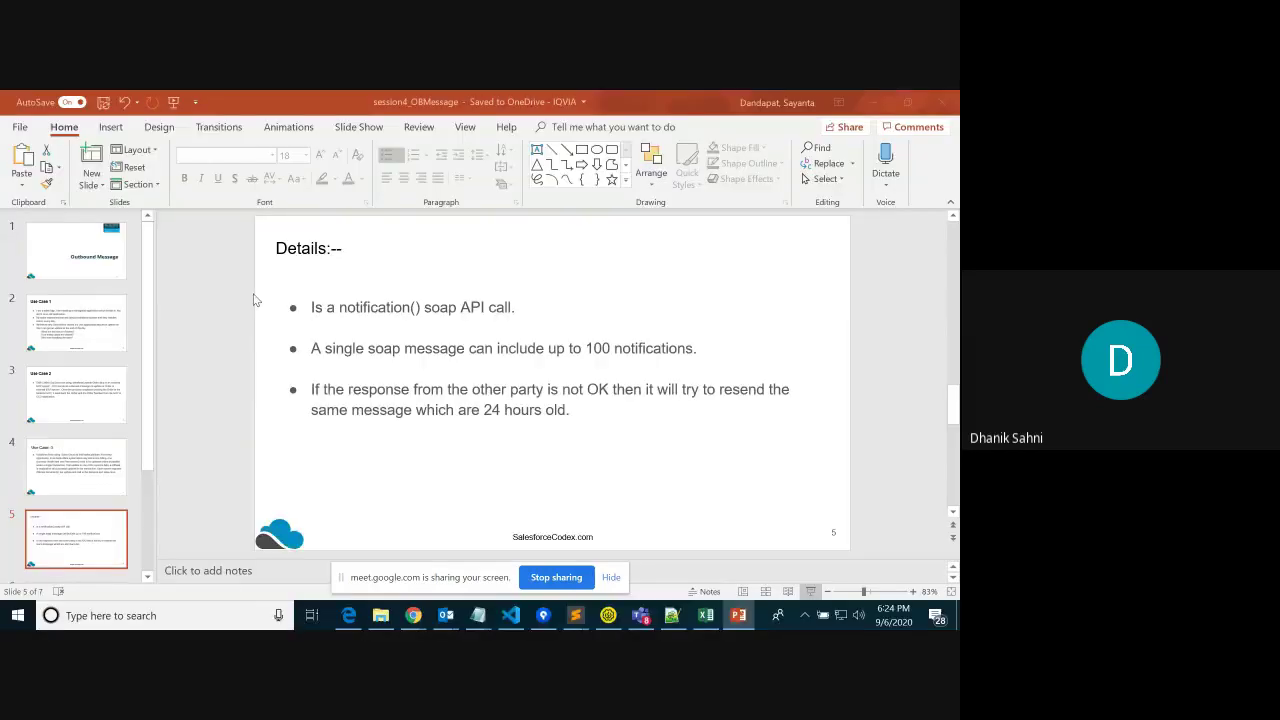
{"action": "key", "text": "alt+Tab"}
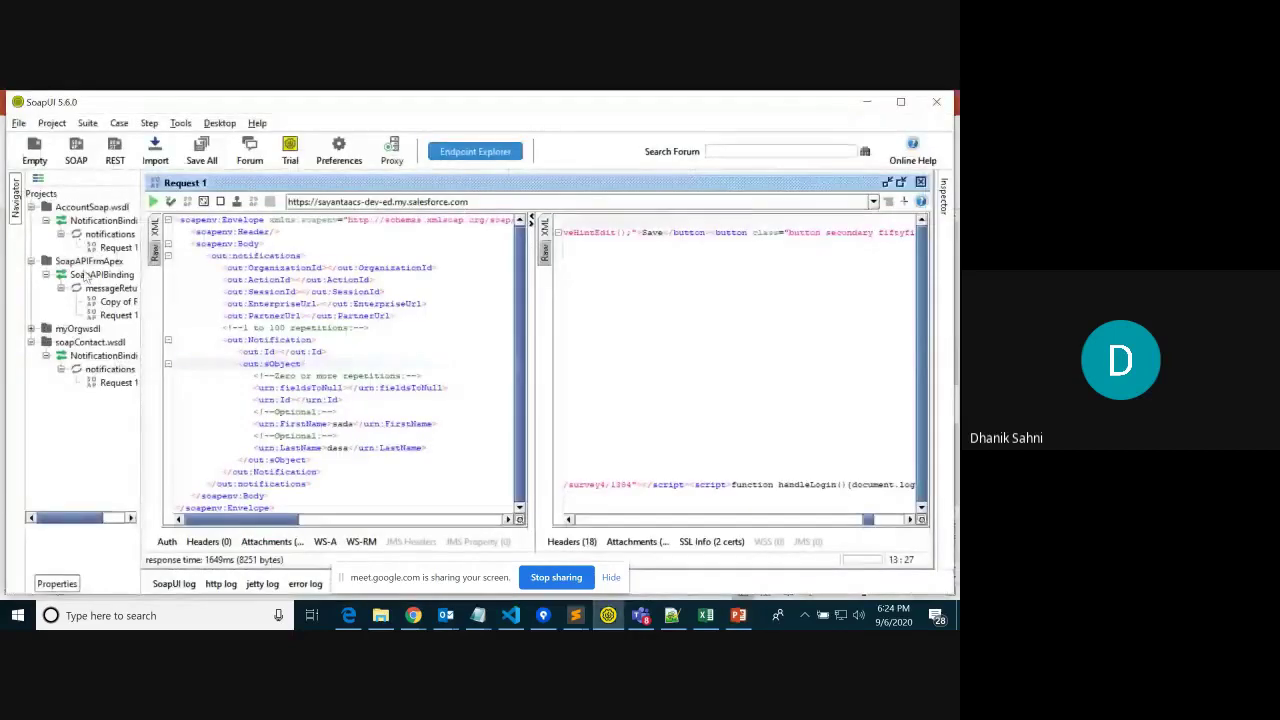
Expand myOrgwsdl and SoapBinding to list their operations in a widened Navigator, then return to the slides
{"action": "left_click", "coordinate": [31, 328]}
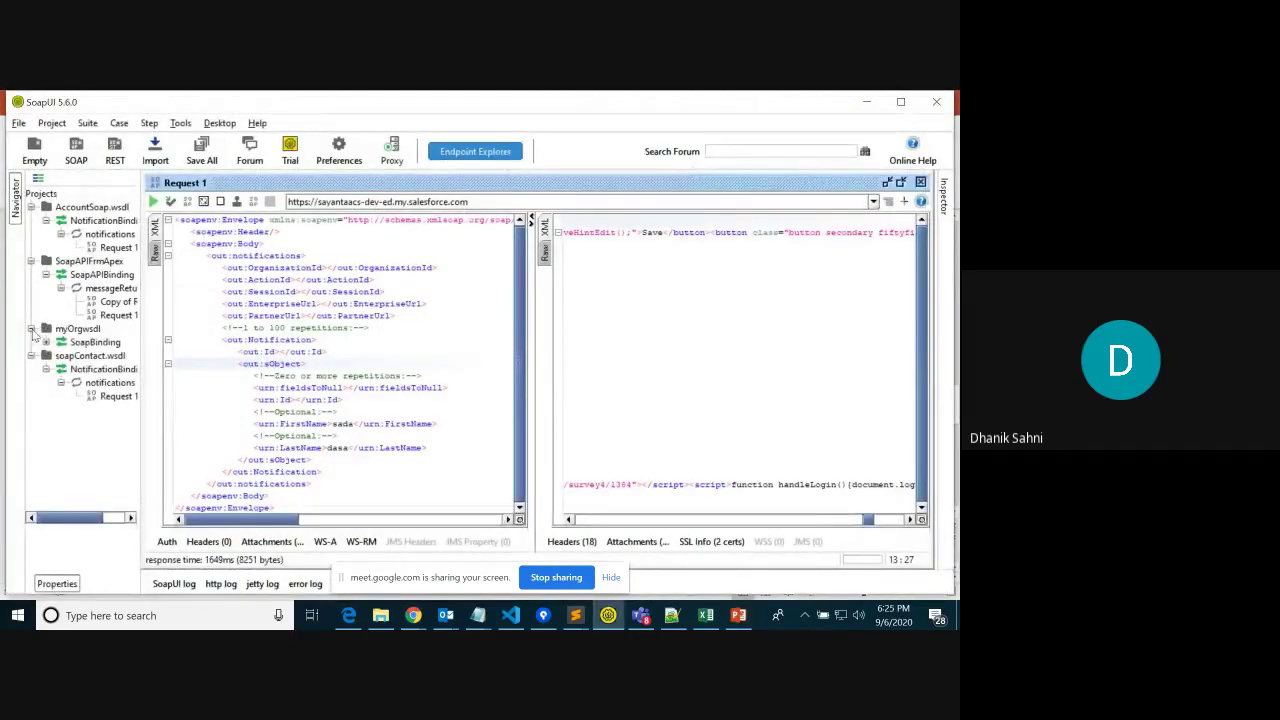
{"action": "left_click", "coordinate": [46, 342]}
{"action": "left_click_drag", "start_coordinate": [138, 317], "coordinate": [419, 322]}
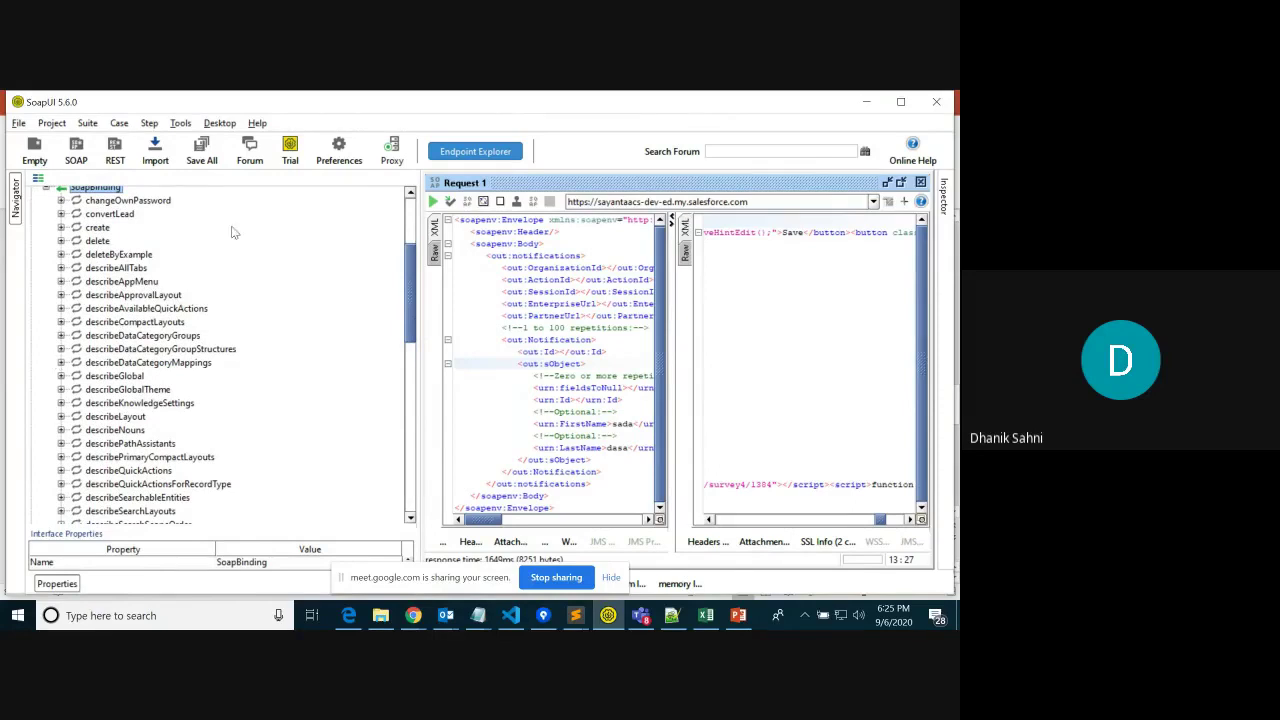
{"action": "left_click_drag", "start_coordinate": [410, 311], "coordinate": [404, 469]}
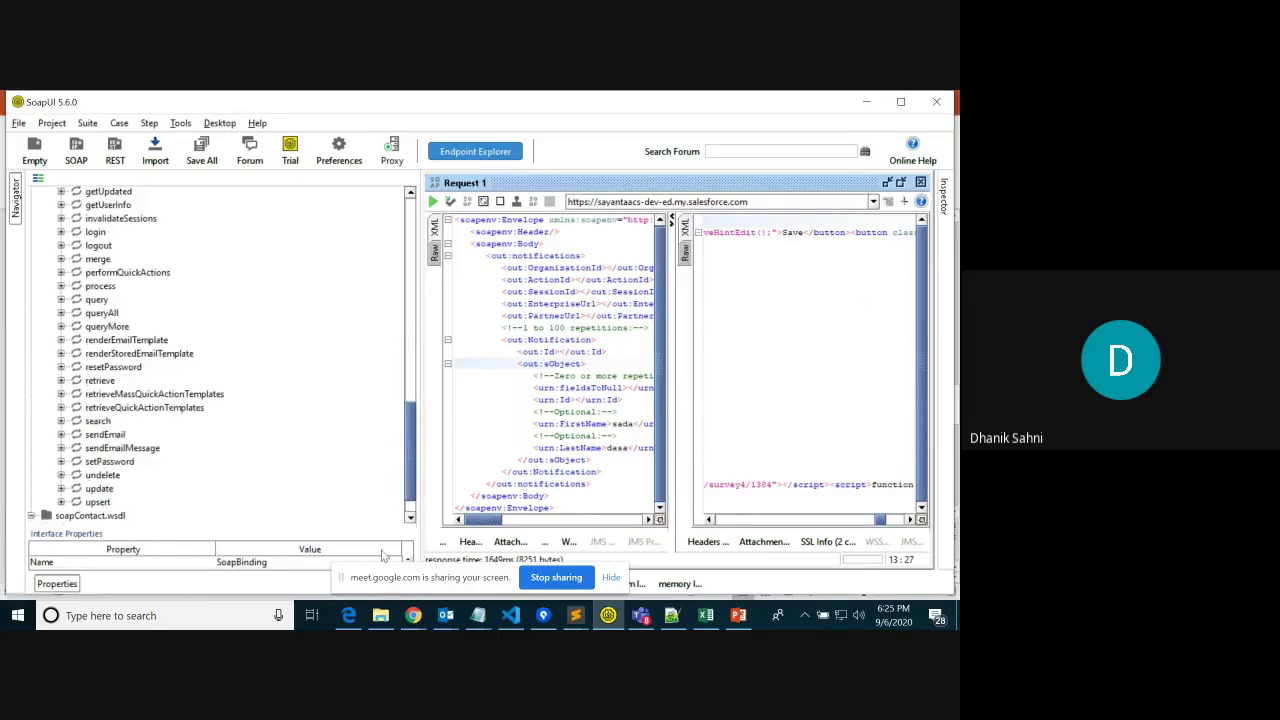
{"action": "left_click", "coordinate": [739, 617]}
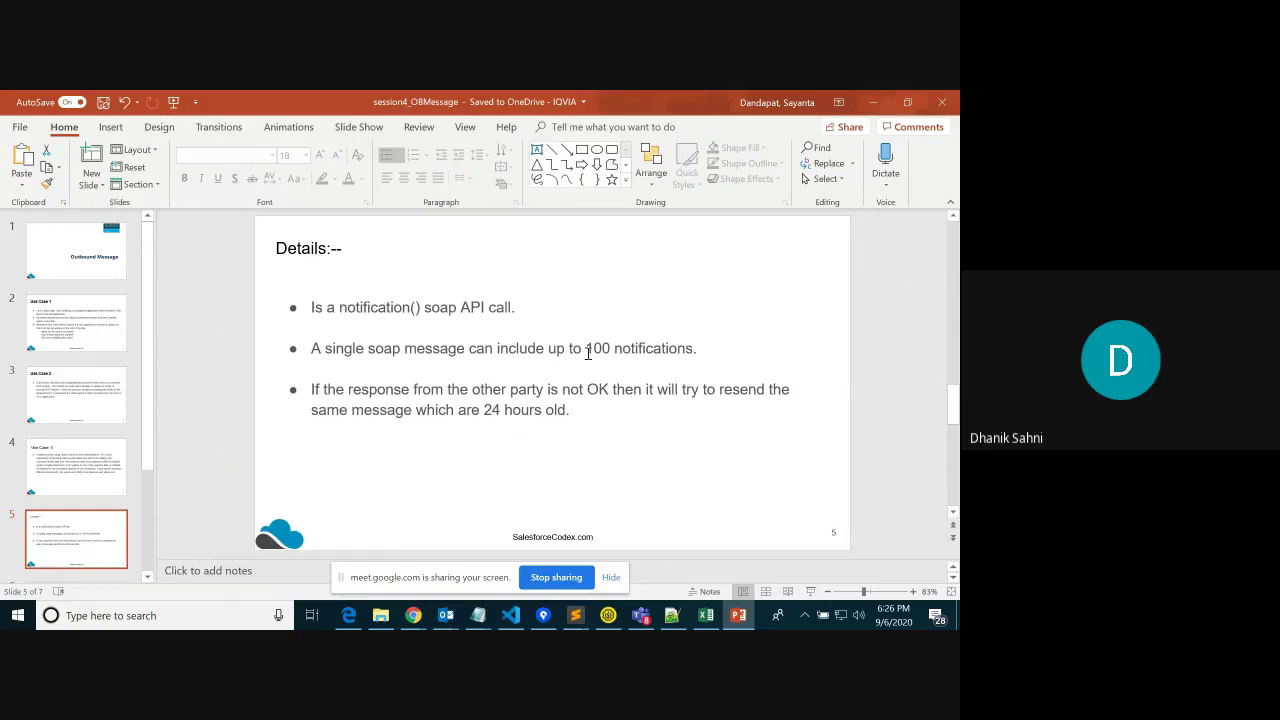
Present slide 5 full-screen, then move to slide 6, Notification Response:-
{"action": "left_click", "coordinate": [811, 593]}
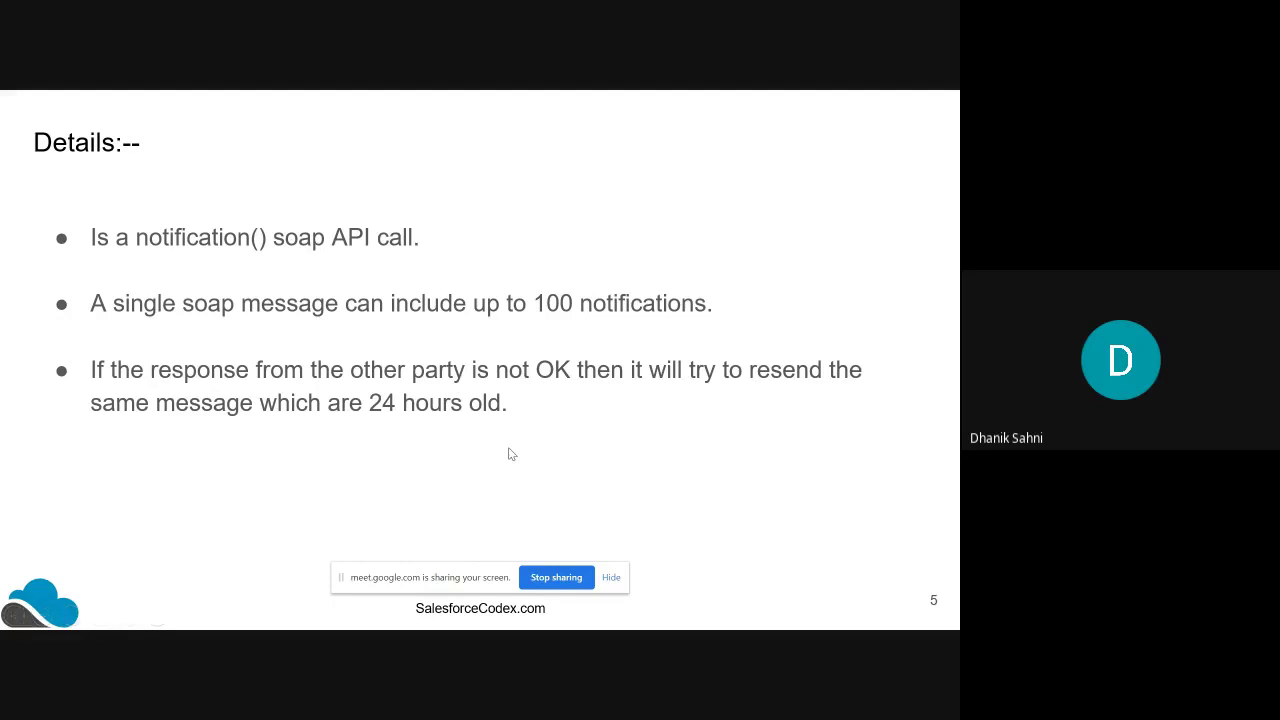
{"action": "key", "text": "Escape"}
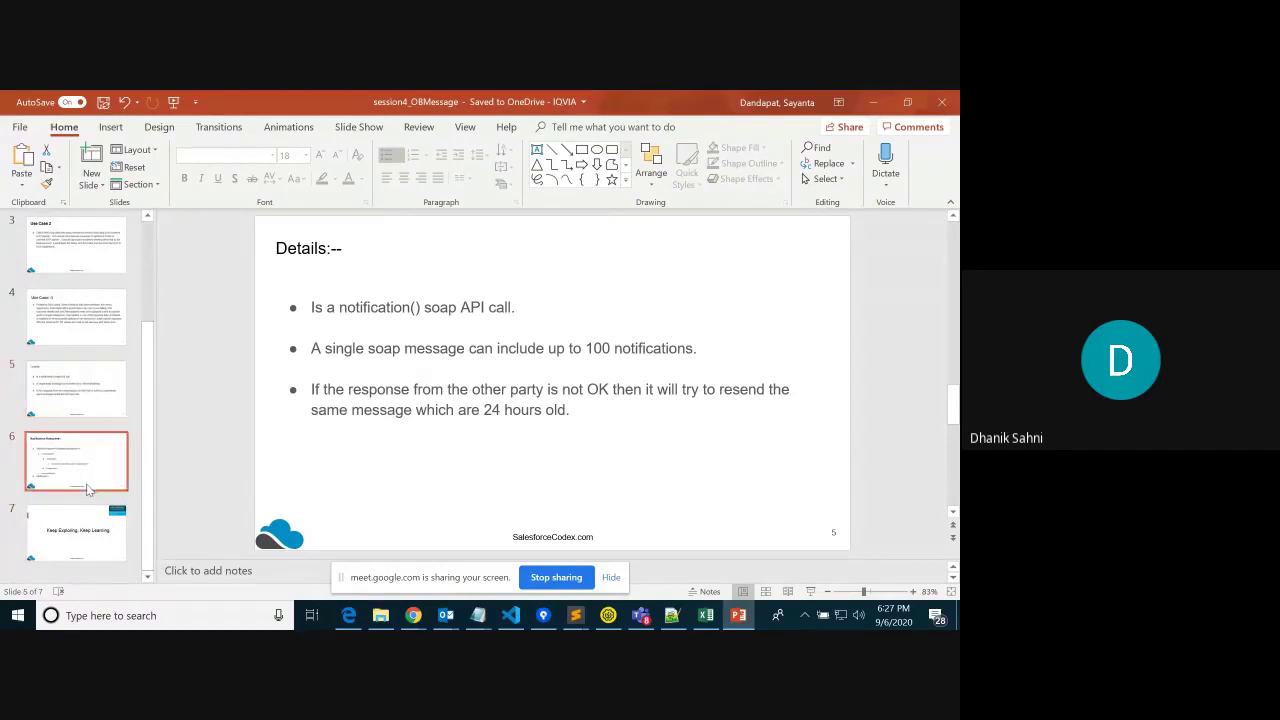
{"action": "left_click", "coordinate": [87, 485]}
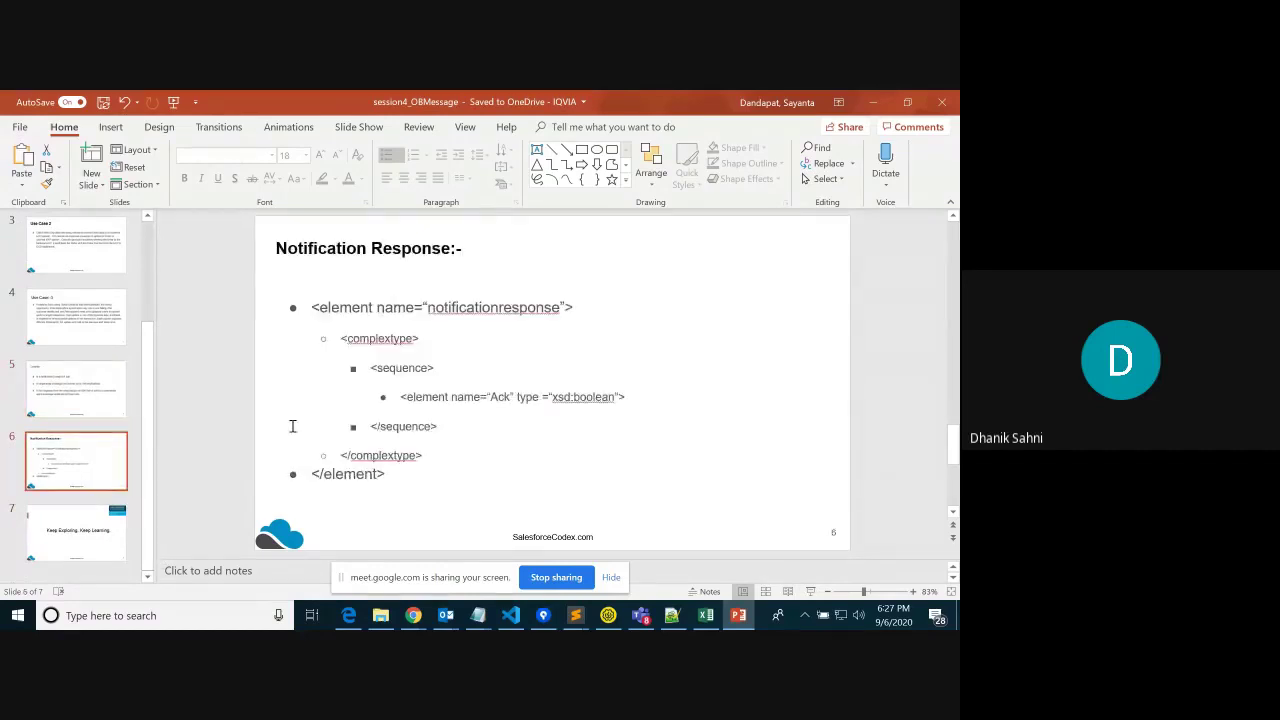
Present slide 6, Notification Response:-, full-screen and end the show
{"action": "left_click", "coordinate": [812, 591]}
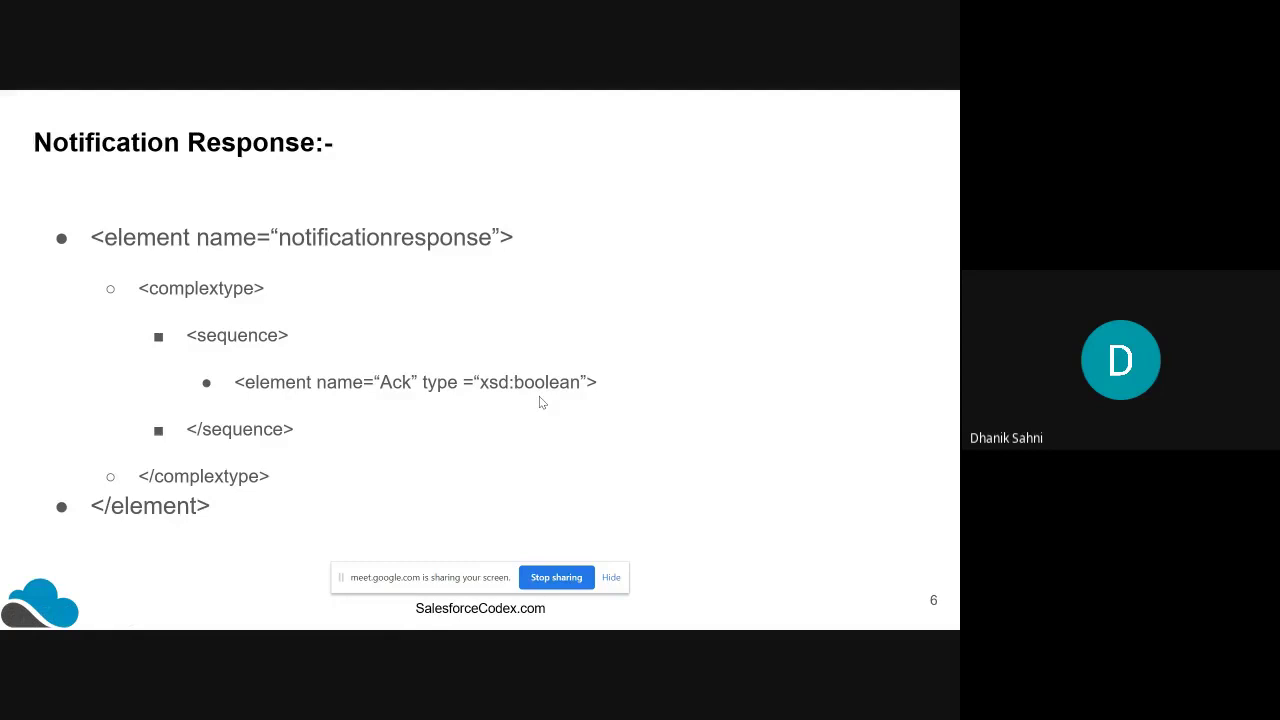
{"action": "key", "text": "Escape"}
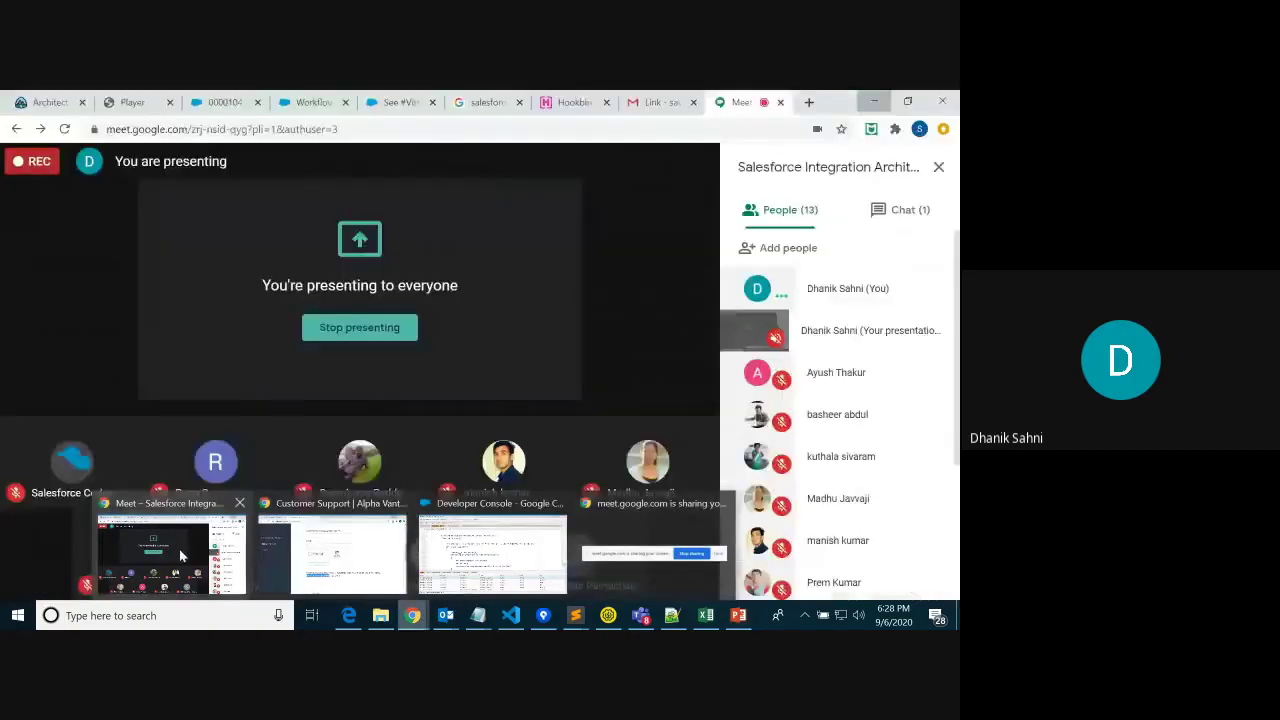
Admit the waiting participant to the Google Meet call and hide the meeting window
{"action": "left_click", "coordinate": [175, 550]}
{"action": "left_click", "coordinate": [628, 415]}
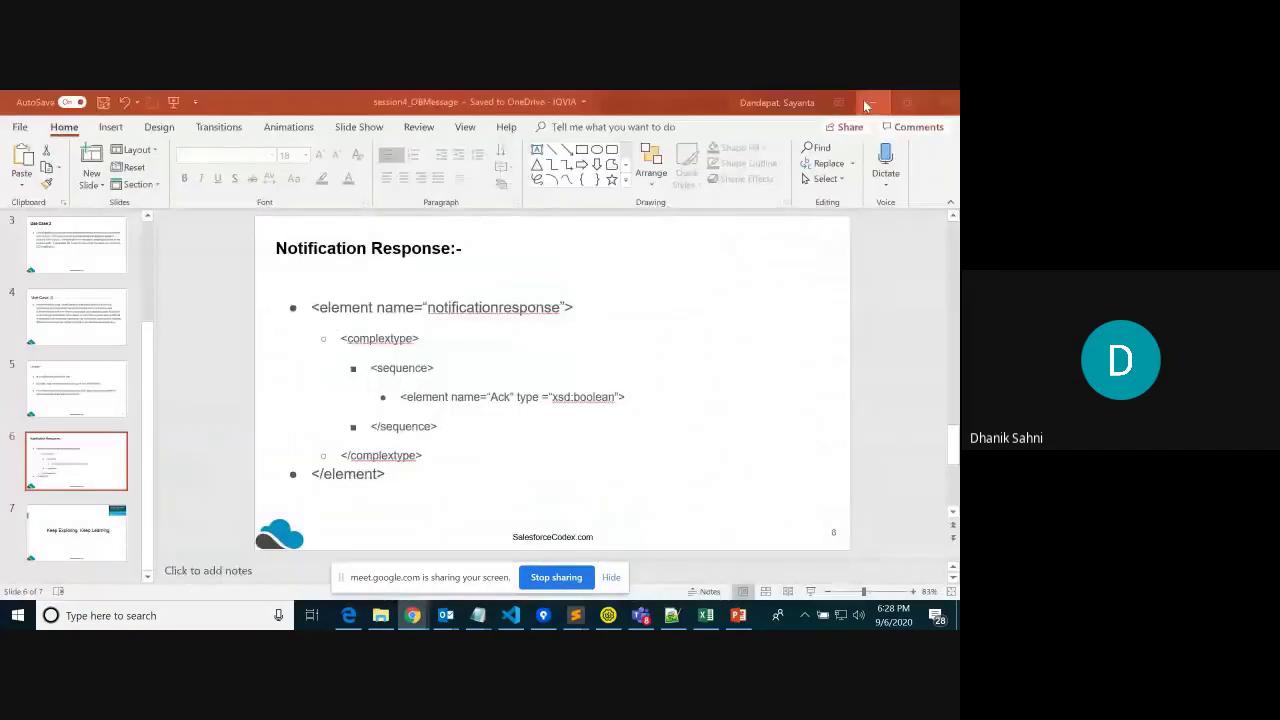
{"action": "left_click", "coordinate": [874, 101]}
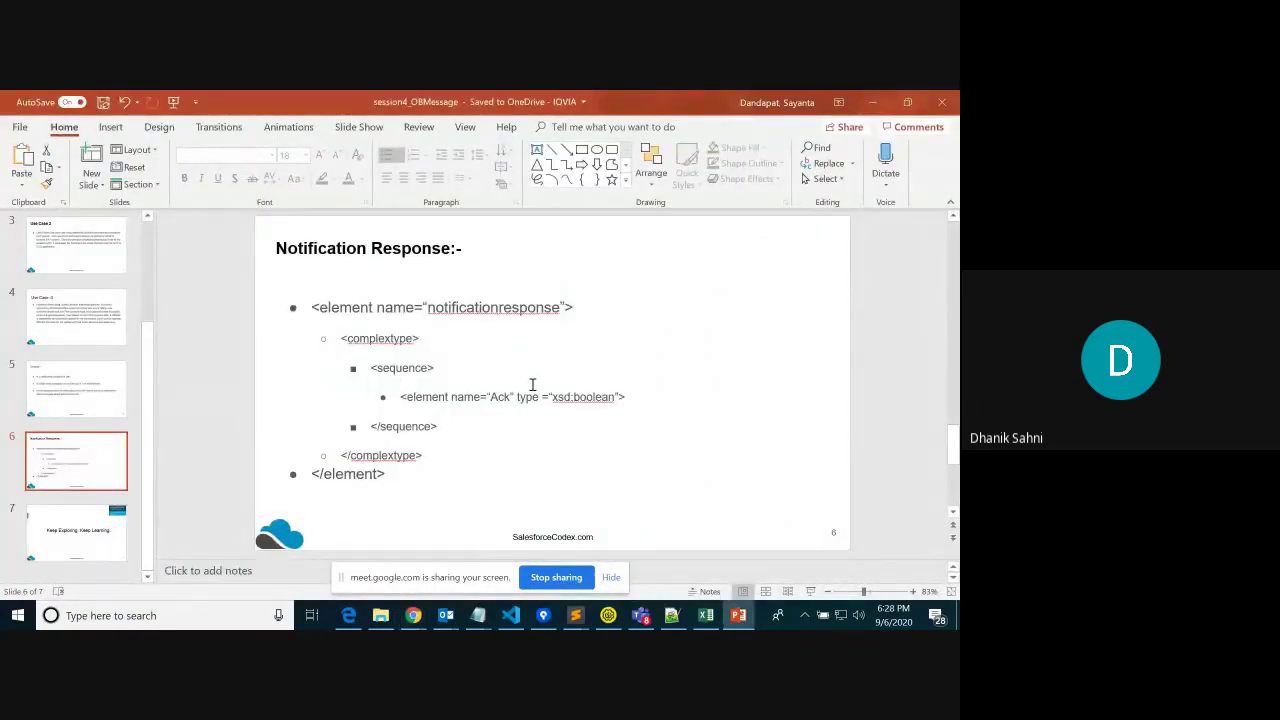
Close the case edit form without saving and open Salesforce Setup
{"action": "mouse_move", "coordinate": [413, 615]}
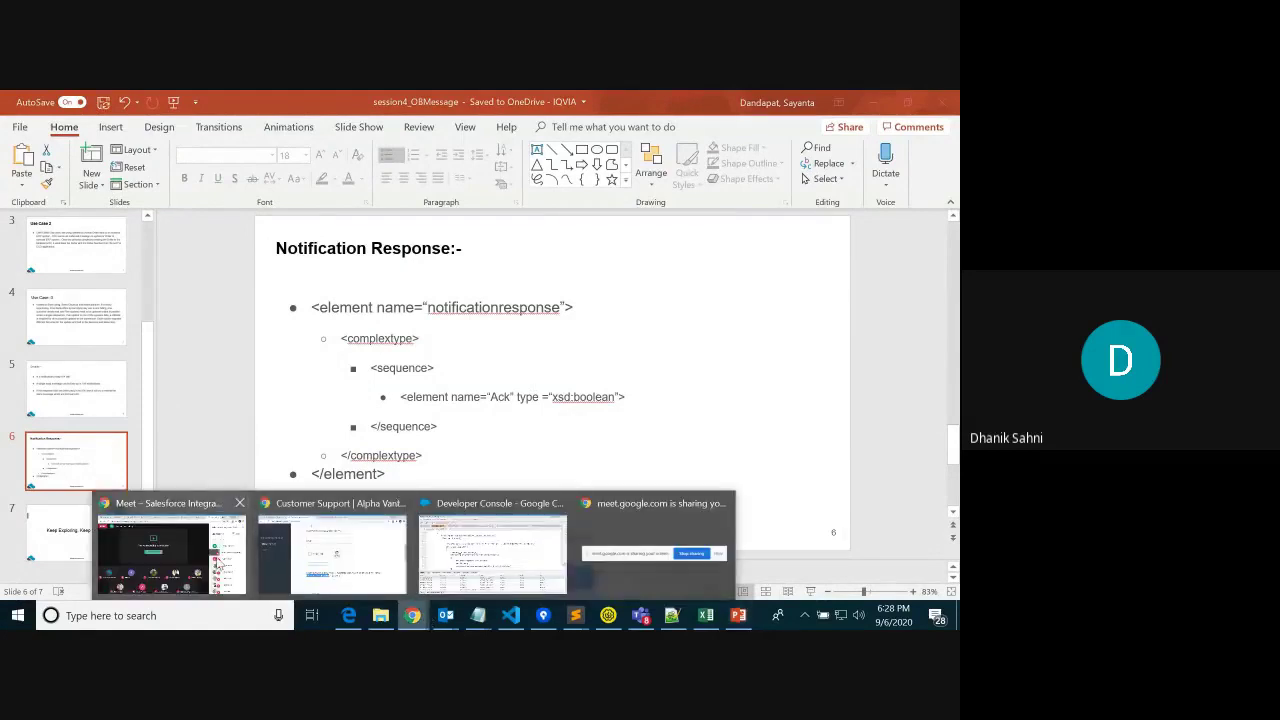
{"action": "left_click", "coordinate": [218, 566]}
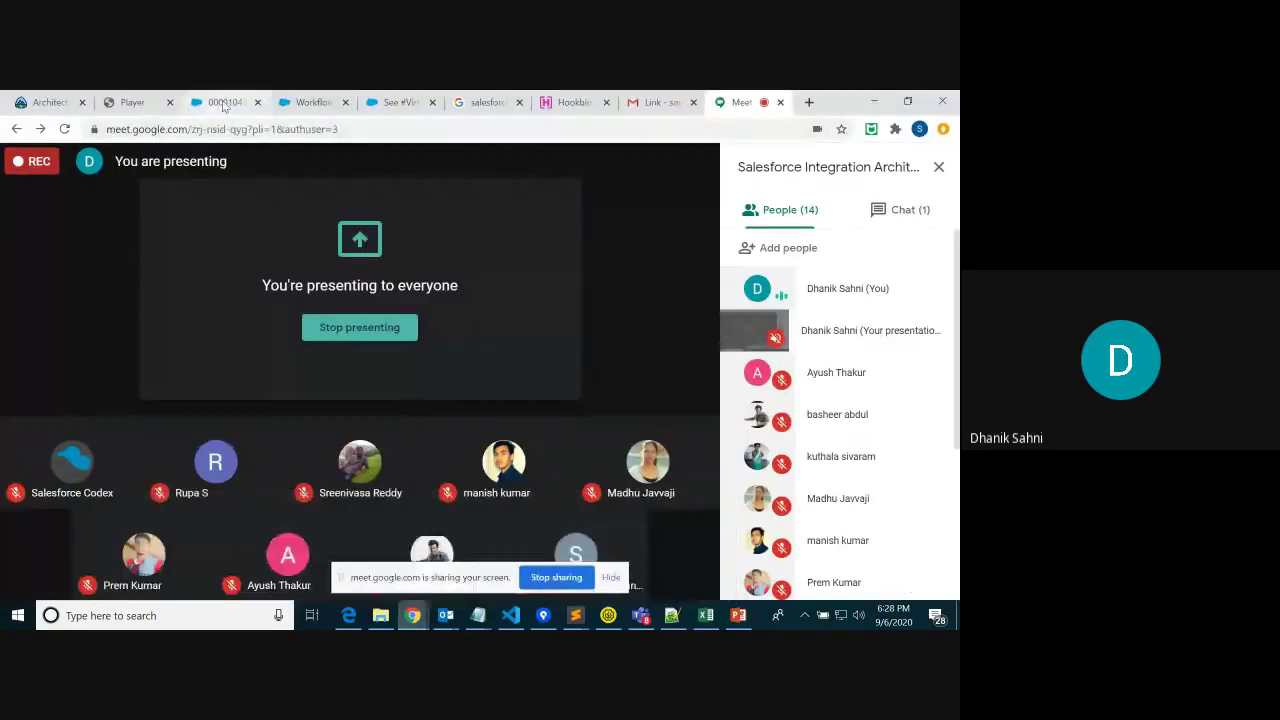
{"action": "left_click", "coordinate": [224, 104]}
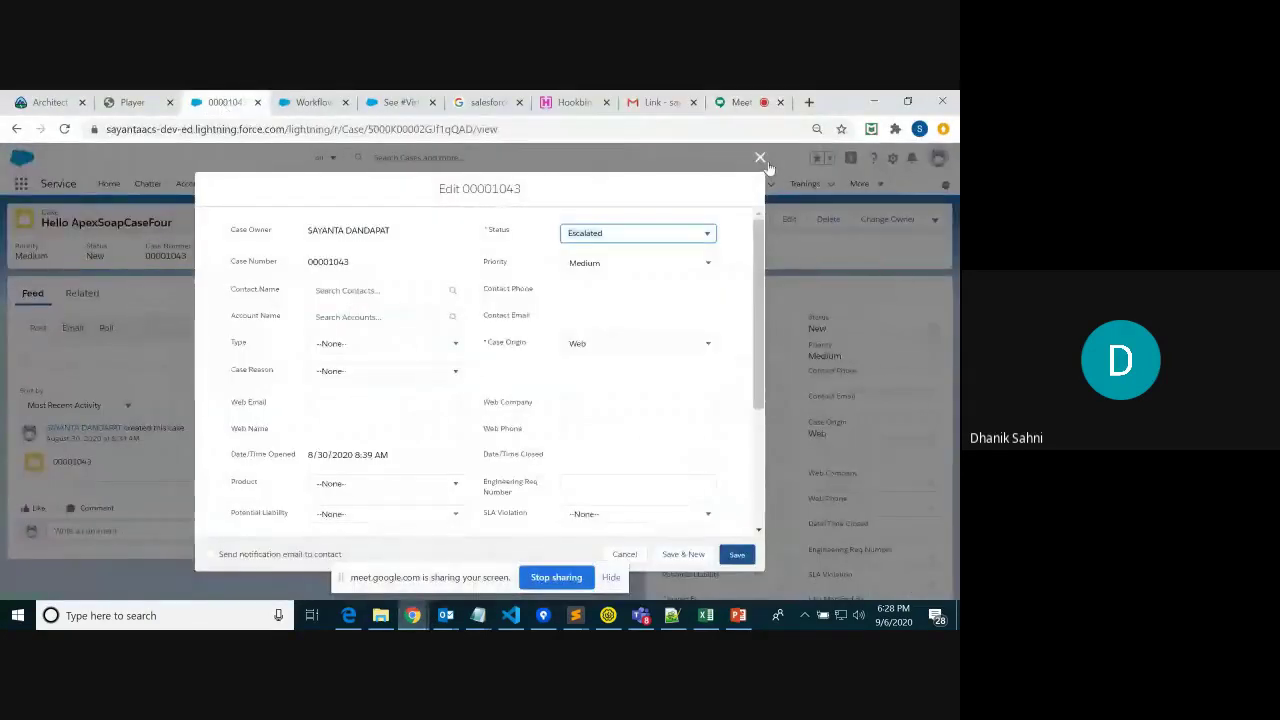
{"action": "left_click", "coordinate": [760, 158]}
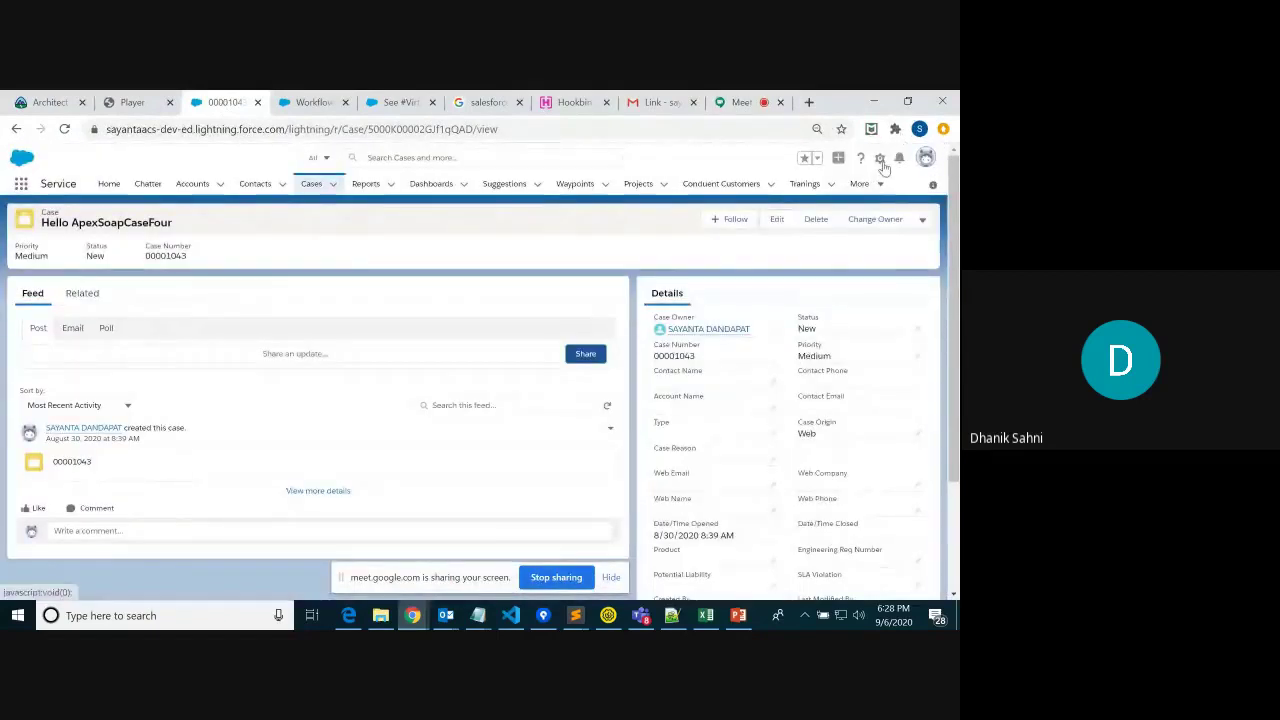
{"action": "left_click", "coordinate": [881, 160]}
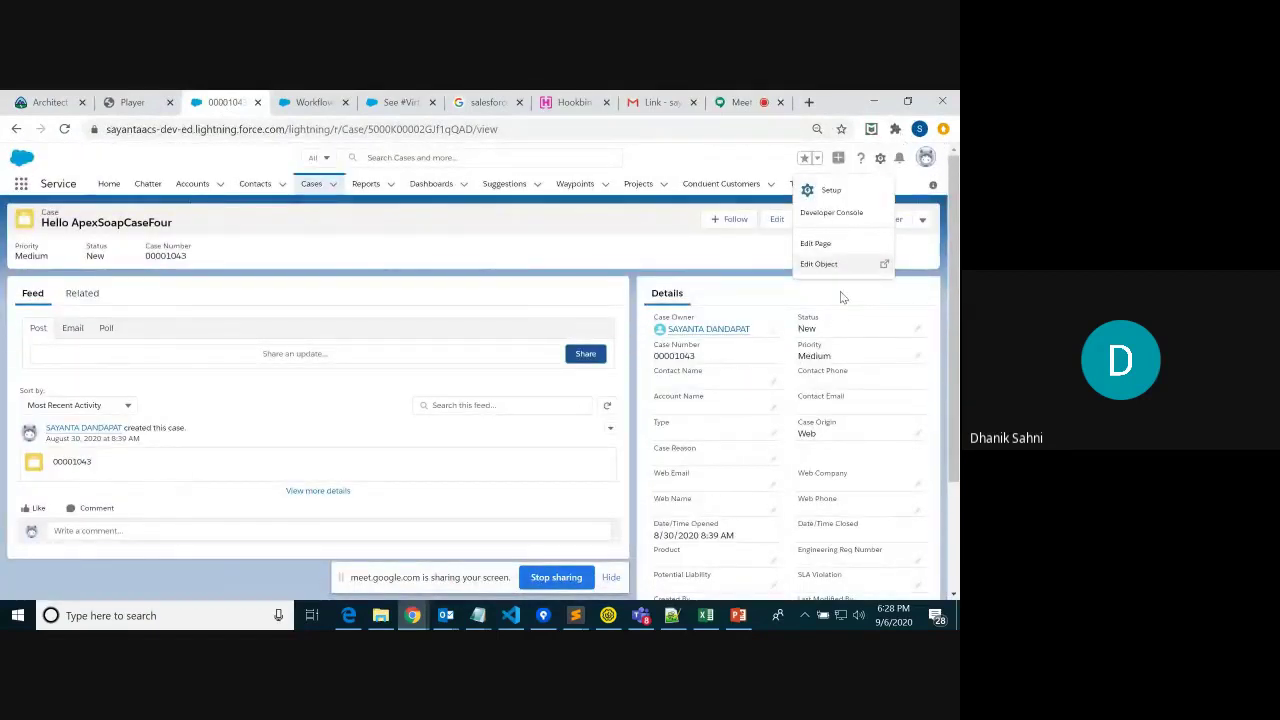
{"action": "left_click", "coordinate": [834, 192]}
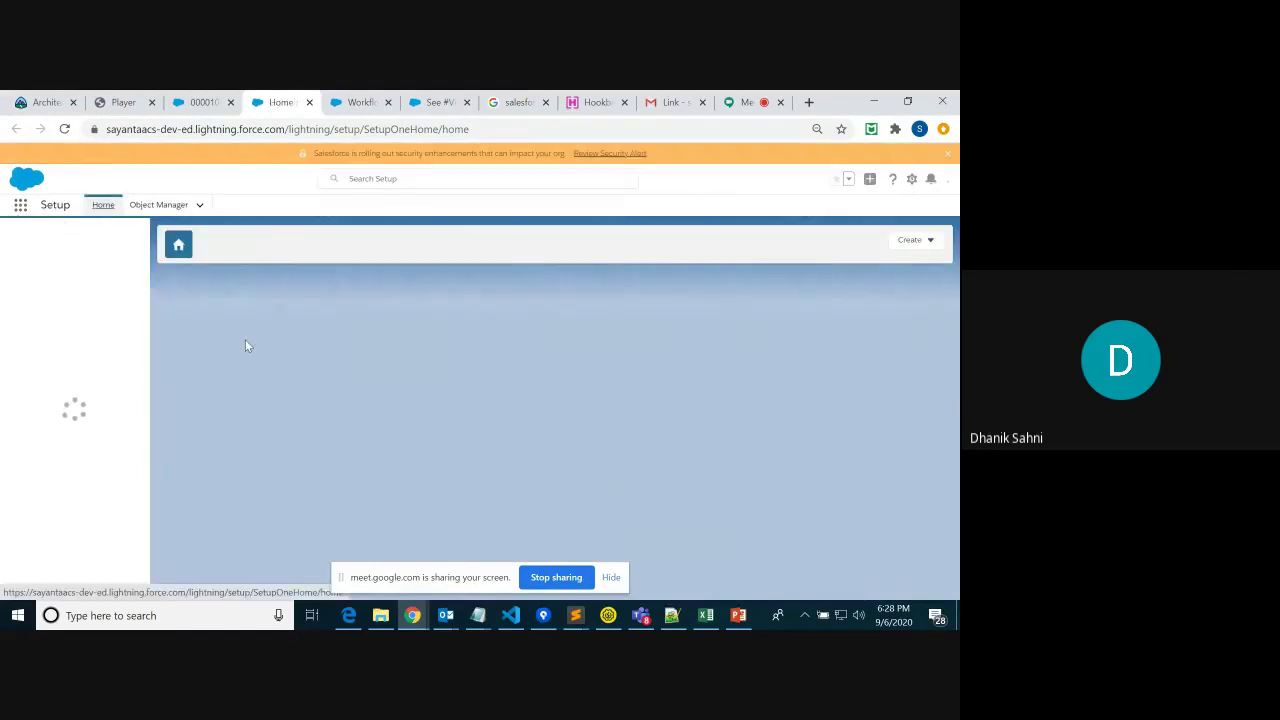
Admit another waiting participant to the meeting and minimize the meeting window
{"action": "mouse_move", "coordinate": [419, 619]}
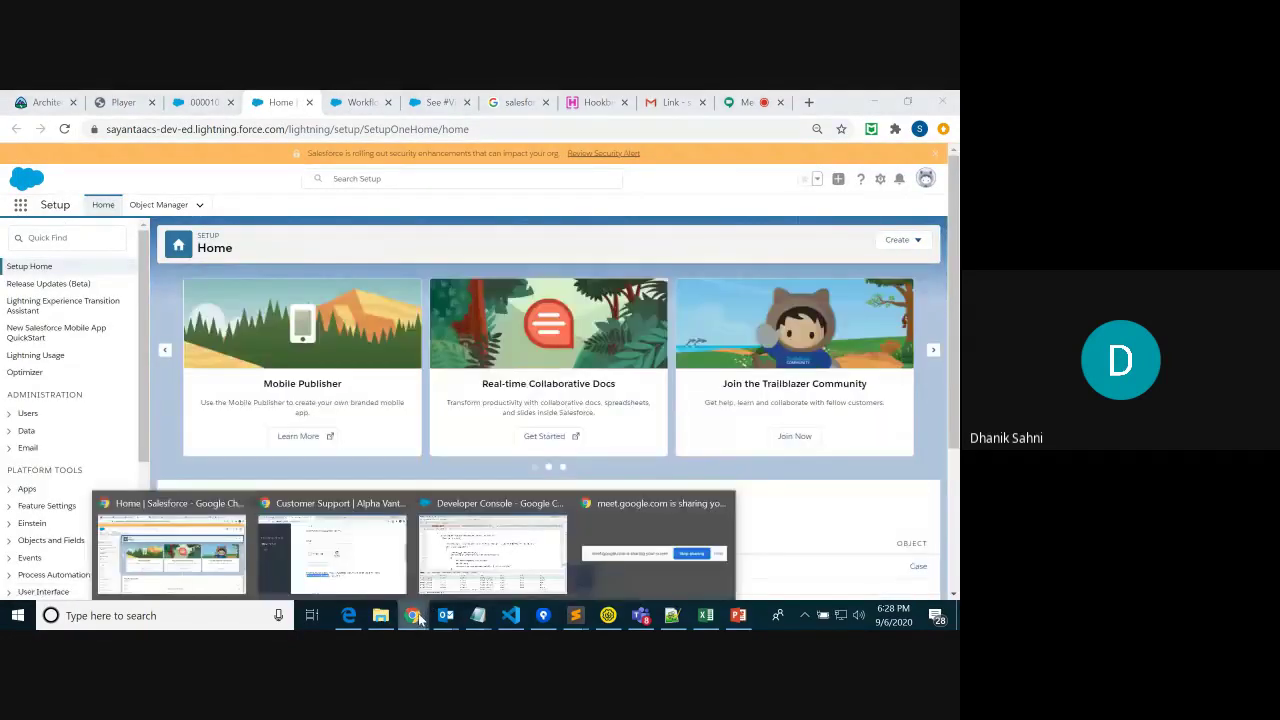
{"action": "left_click", "coordinate": [172, 548]}
{"action": "left_click", "coordinate": [746, 103]}
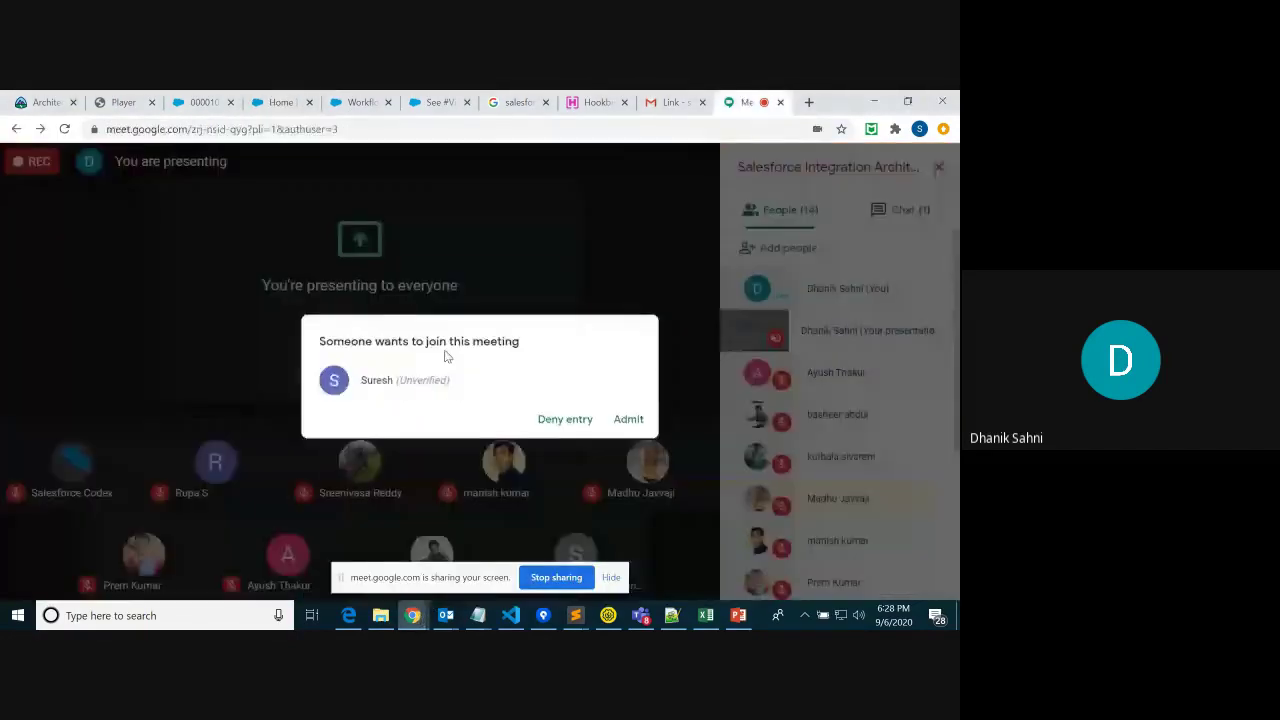
{"action": "left_click", "coordinate": [628, 419]}
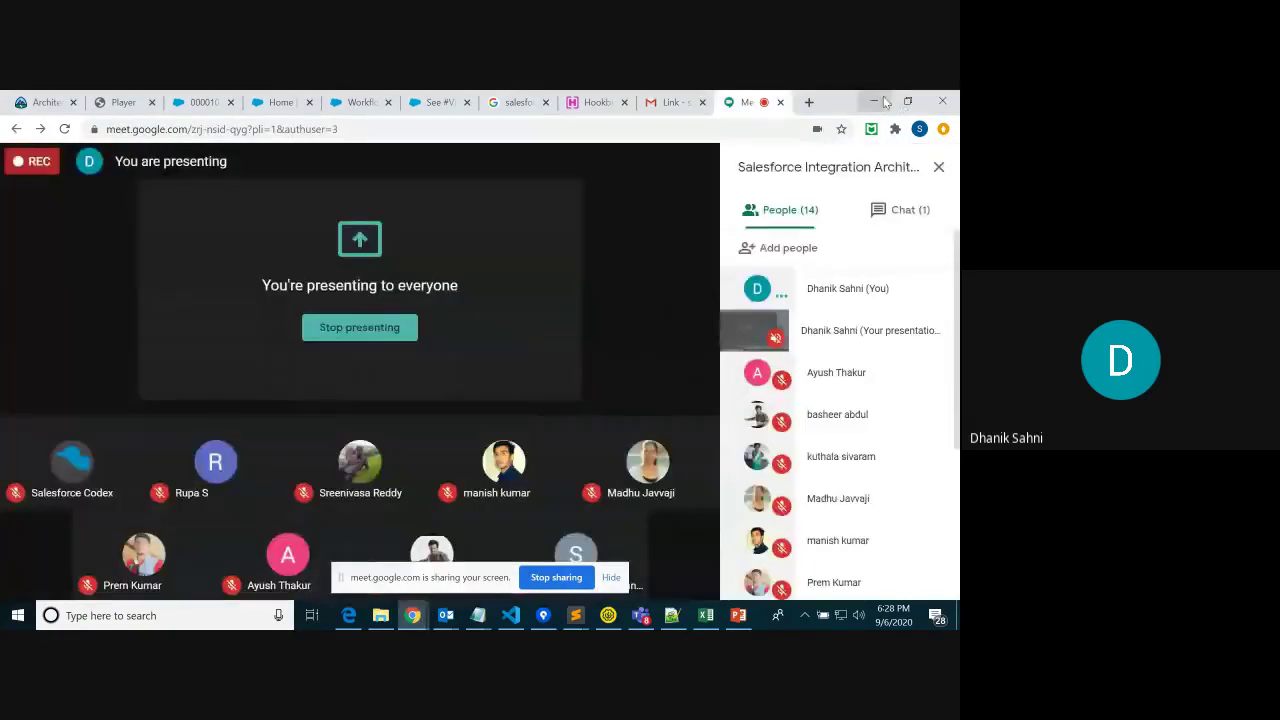
{"action": "left_click", "coordinate": [884, 102]}
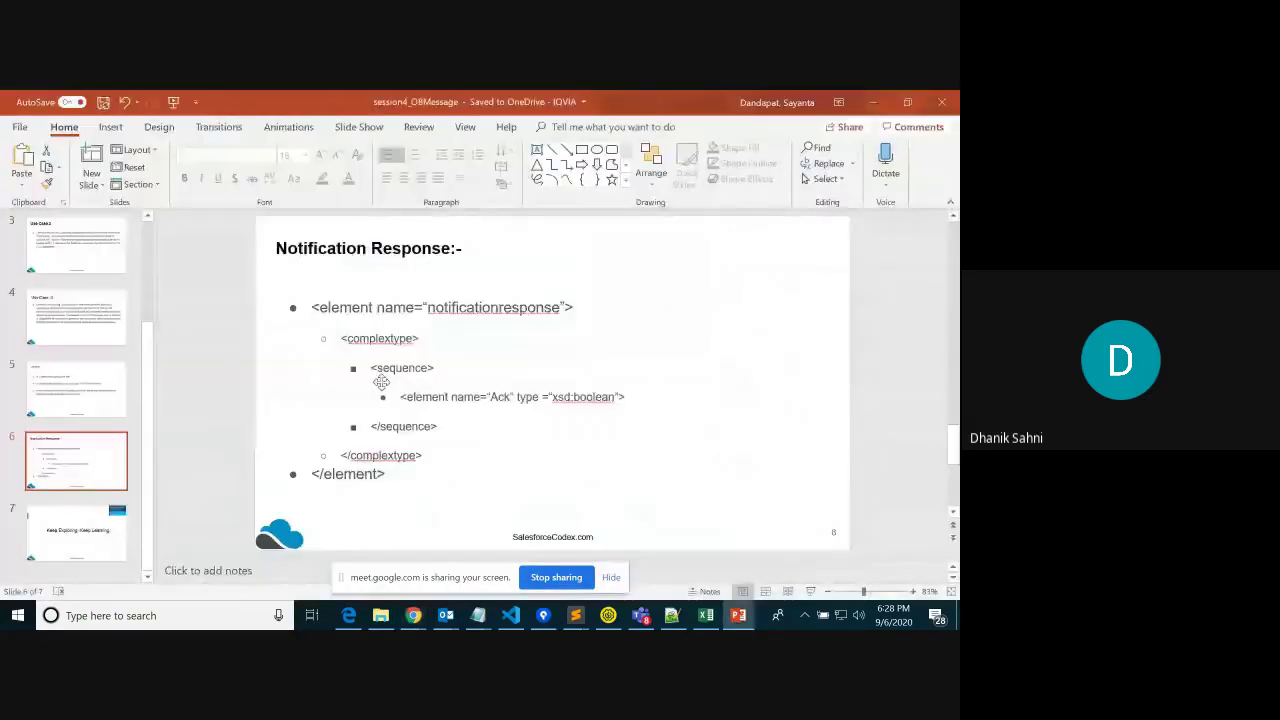
Minimize PowerPoint and SoapUI and return to the Salesforce case record and Setup Home
{"action": "left_click", "coordinate": [874, 101]}
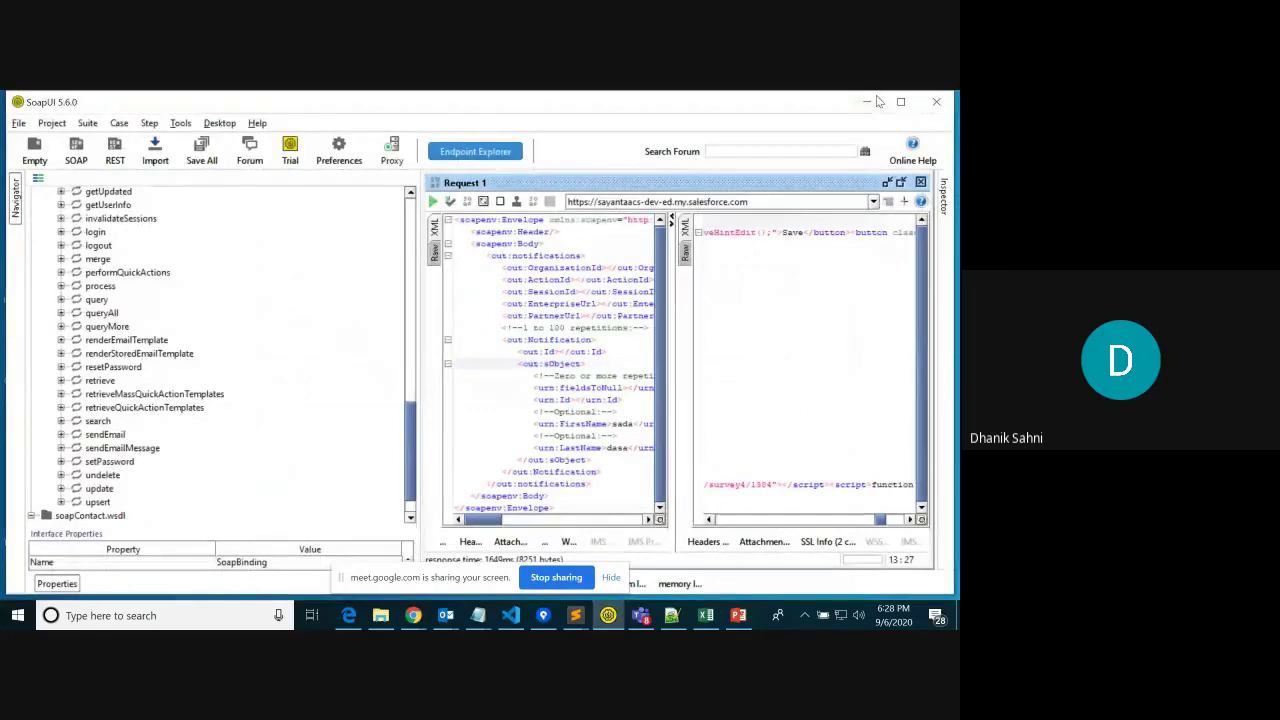
{"action": "left_click", "coordinate": [866, 101]}
{"action": "left_click", "coordinate": [413, 615]}
{"action": "left_click", "coordinate": [165, 545]}
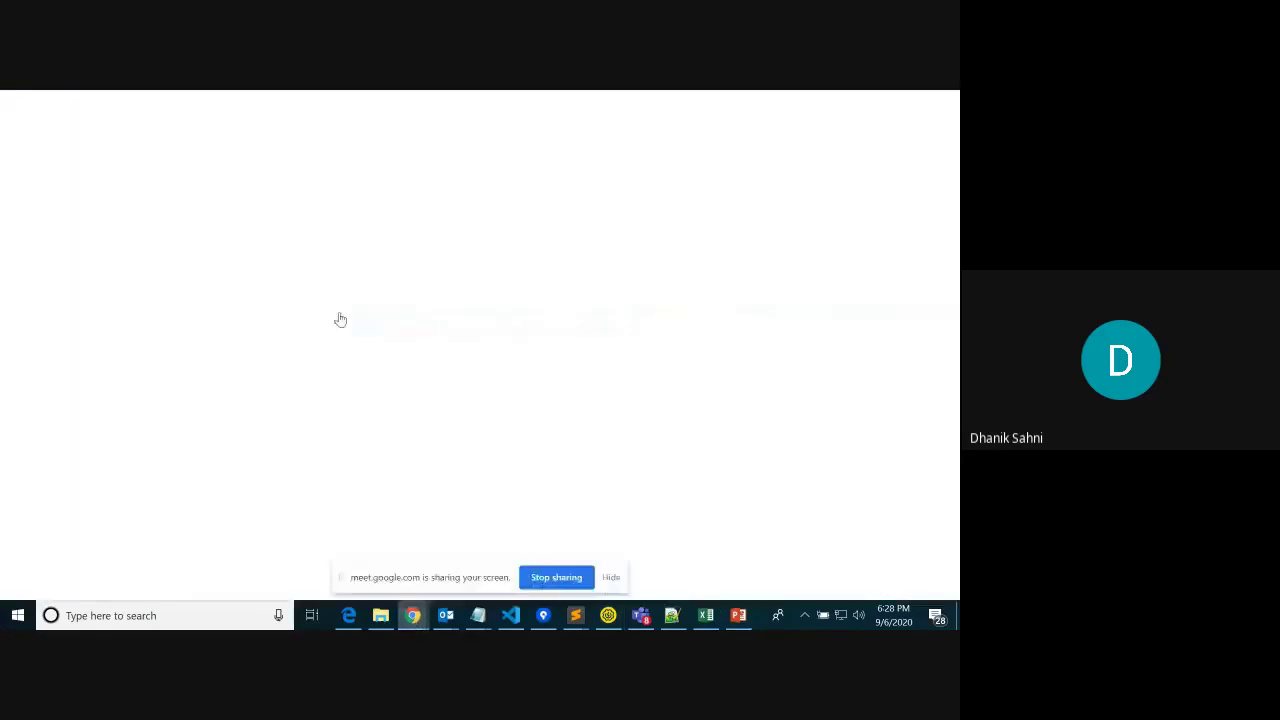
{"action": "left_click", "coordinate": [202, 102]}
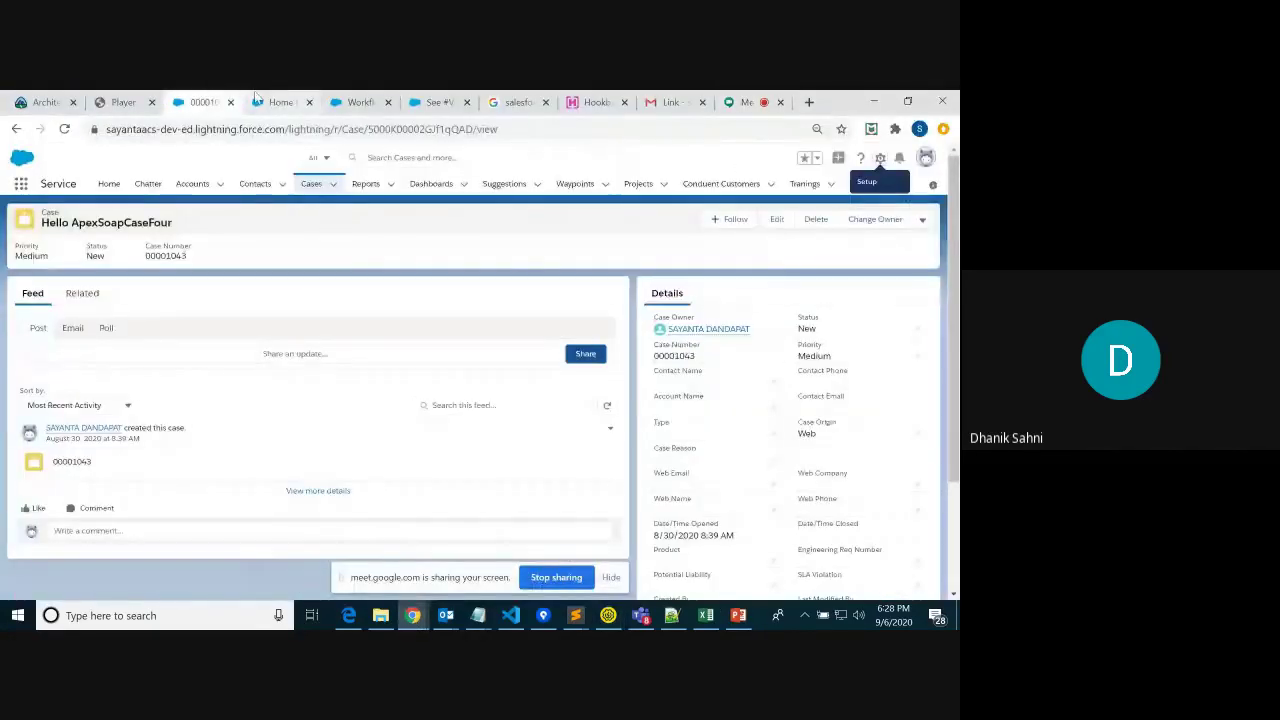
{"action": "left_click", "coordinate": [257, 100]}
Search Setup Quick Find for 'work', open Workflow Rules and start a new rule, browsing the Object list
{"action": "left_click", "coordinate": [60, 236]}
{"action": "type", "text": "work"}
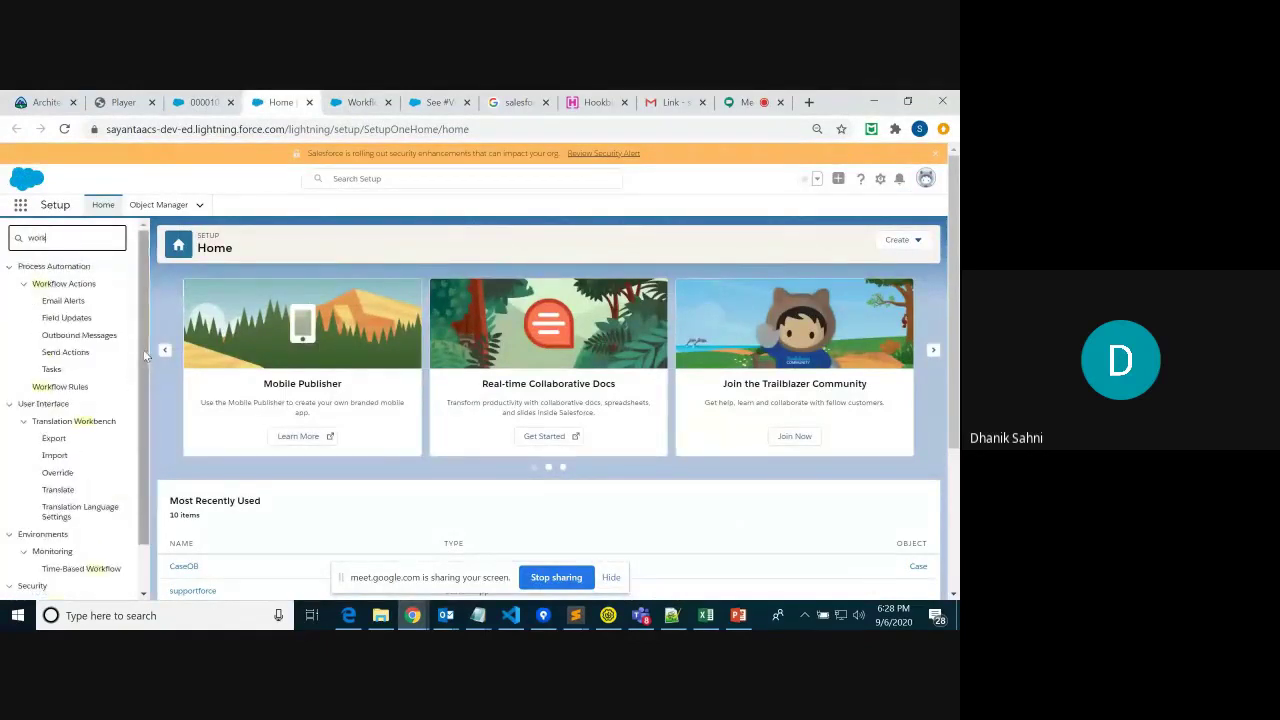
{"action": "left_click", "coordinate": [77, 392]}
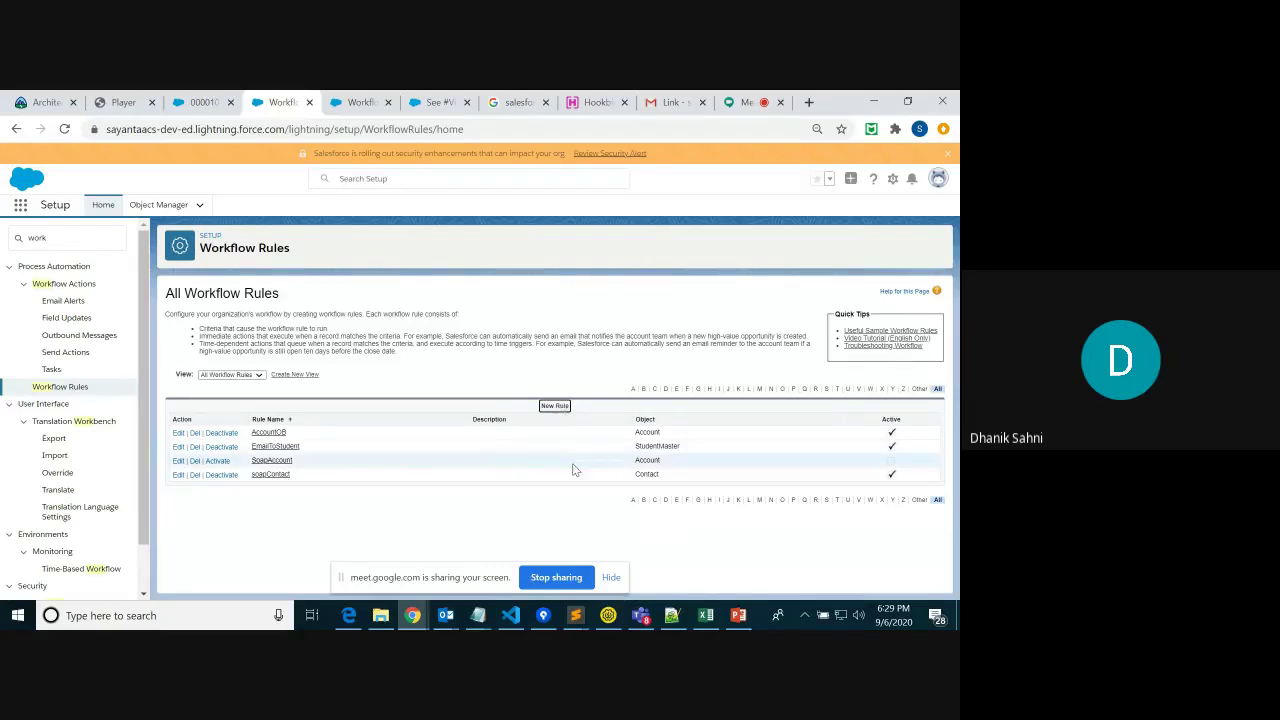
{"action": "left_click", "coordinate": [555, 406]}
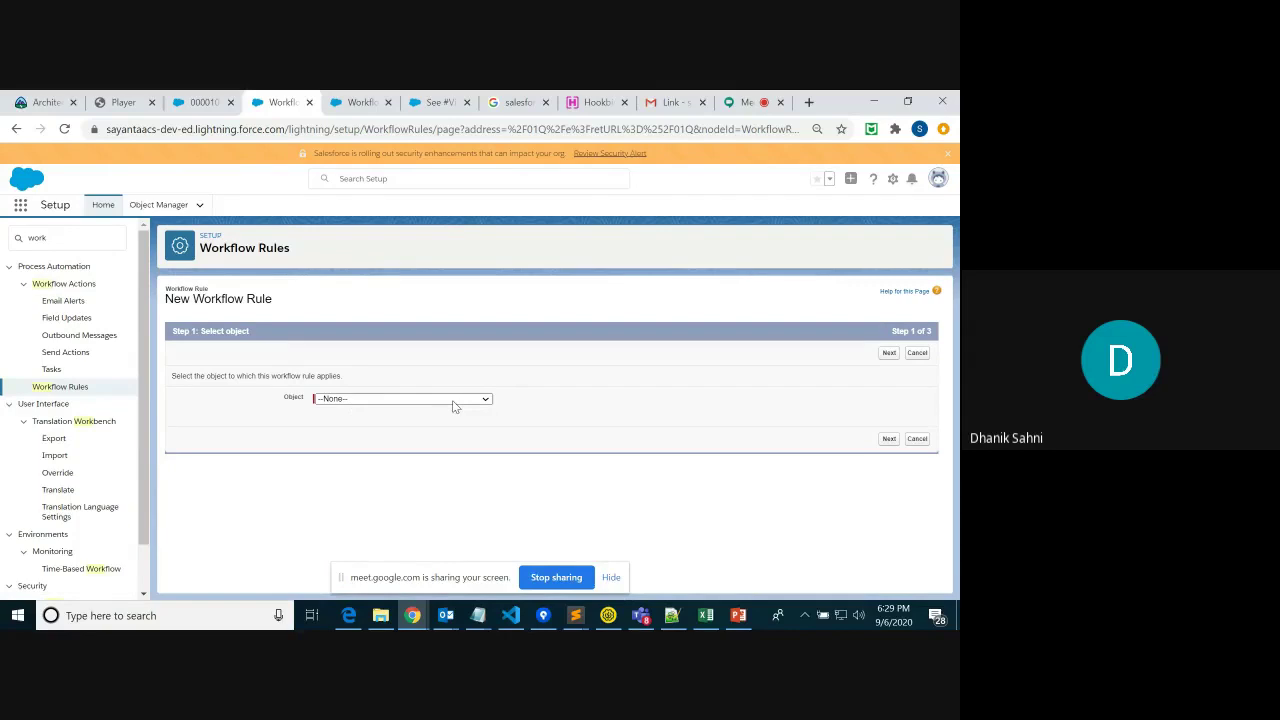
{"action": "left_click", "coordinate": [450, 399]}
{"action": "scroll", "coordinate": [487, 220], "scroll_direction": "down", "scroll_amount": 3}
{"action": "mouse_move", "coordinate": [485, 222]}
{"action": "left_mouse_down"}
{"action": "mouse_move", "coordinate": [484, 266]}
{"action": "mouse_move", "coordinate": [487, 235]}
{"action": "left_mouse_up"}
Apply the rule to Case, name it CaseOB, and evaluate it on creation and every edit
{"action": "left_click", "coordinate": [466, 241]}
{"action": "left_click", "coordinate": [891, 443]}
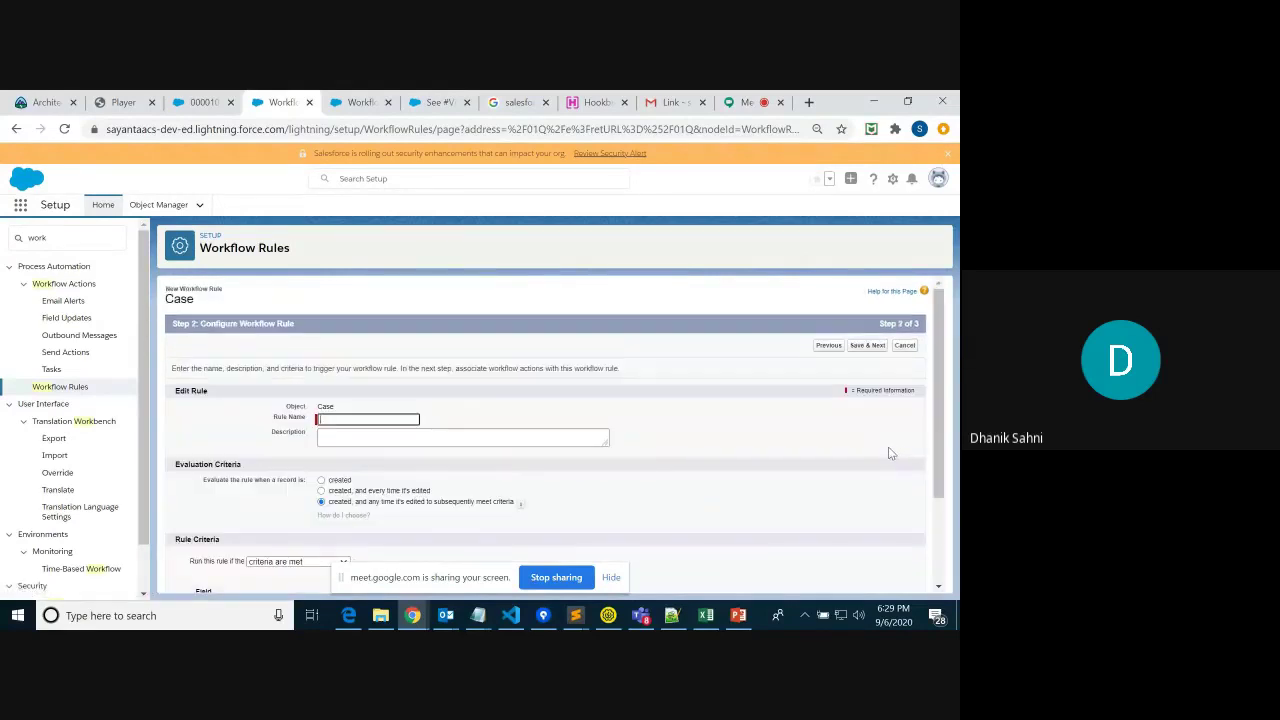
{"action": "type", "text": "Case"}
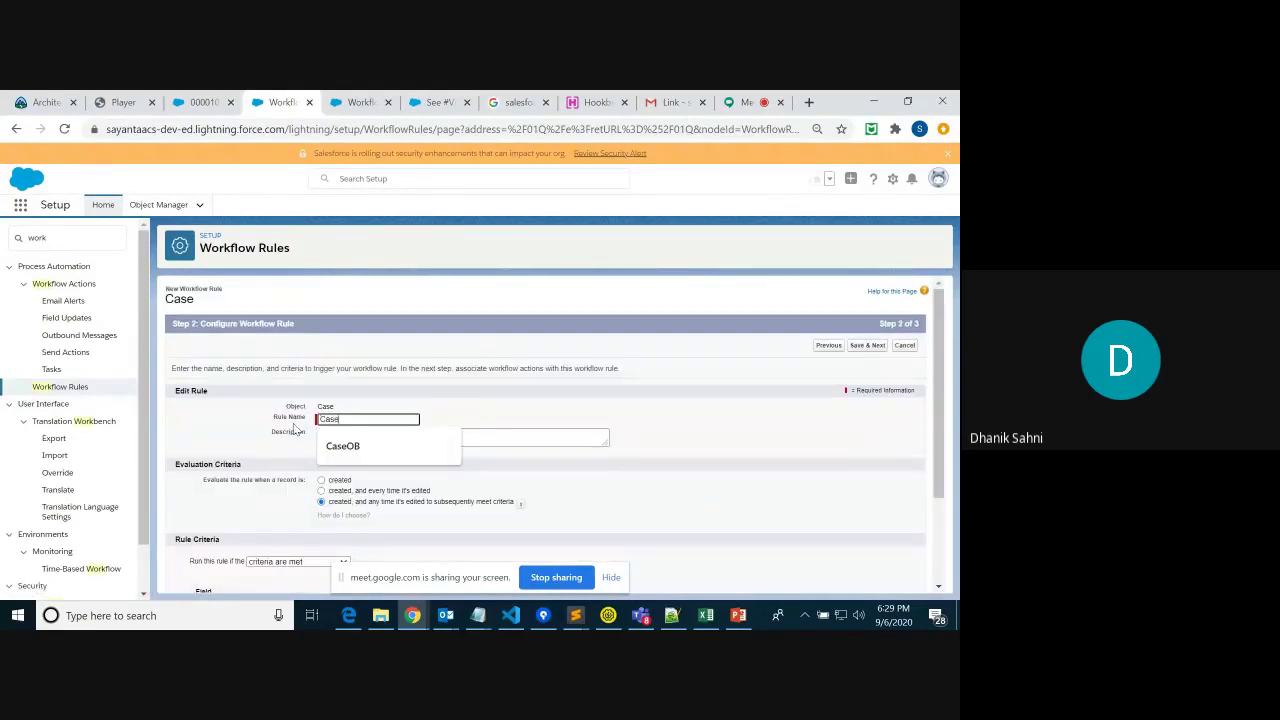
{"action": "left_click", "coordinate": [375, 452]}
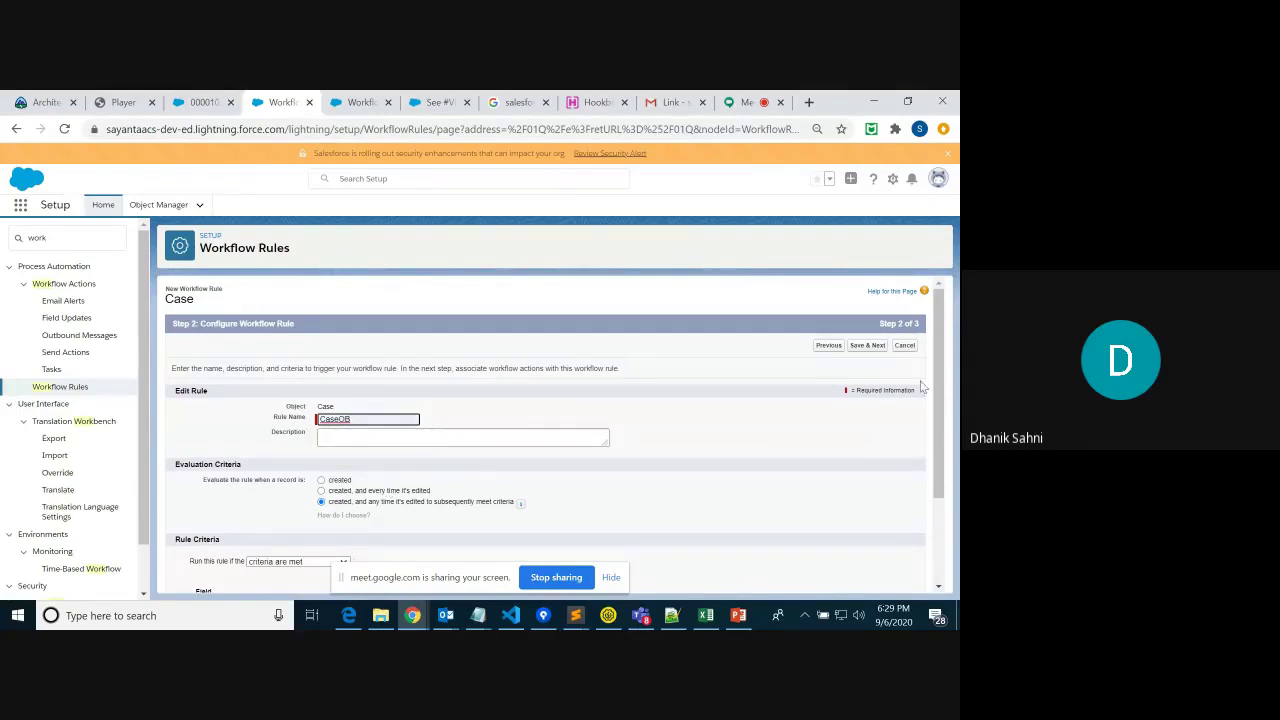
{"action": "mouse_move", "coordinate": [938, 384]}
{"action": "left_mouse_down"}
{"action": "mouse_move", "coordinate": [941, 458]}
{"action": "mouse_move", "coordinate": [945, 397]}
{"action": "left_mouse_up"}
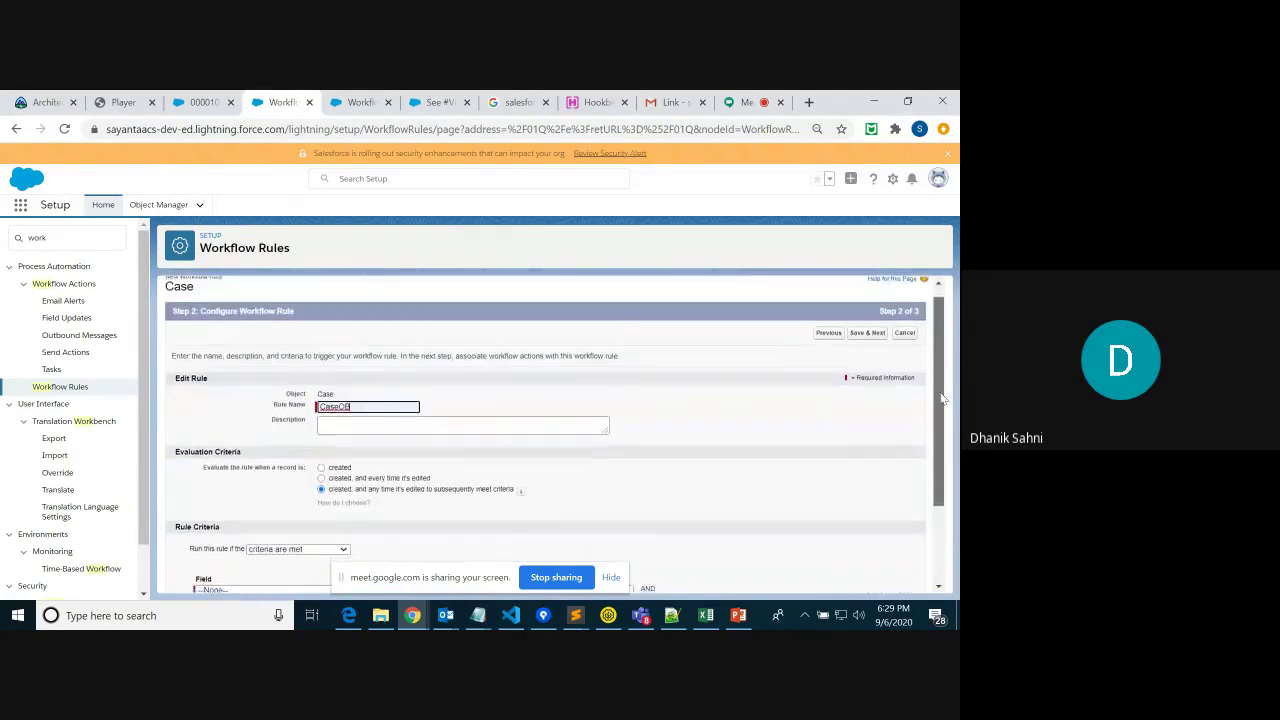
{"action": "left_click_drag", "start_coordinate": [174, 450], "coordinate": [643, 499]}
{"action": "left_click", "coordinate": [644, 502]}
{"action": "left_click_drag", "start_coordinate": [943, 497], "coordinate": [945, 516]}
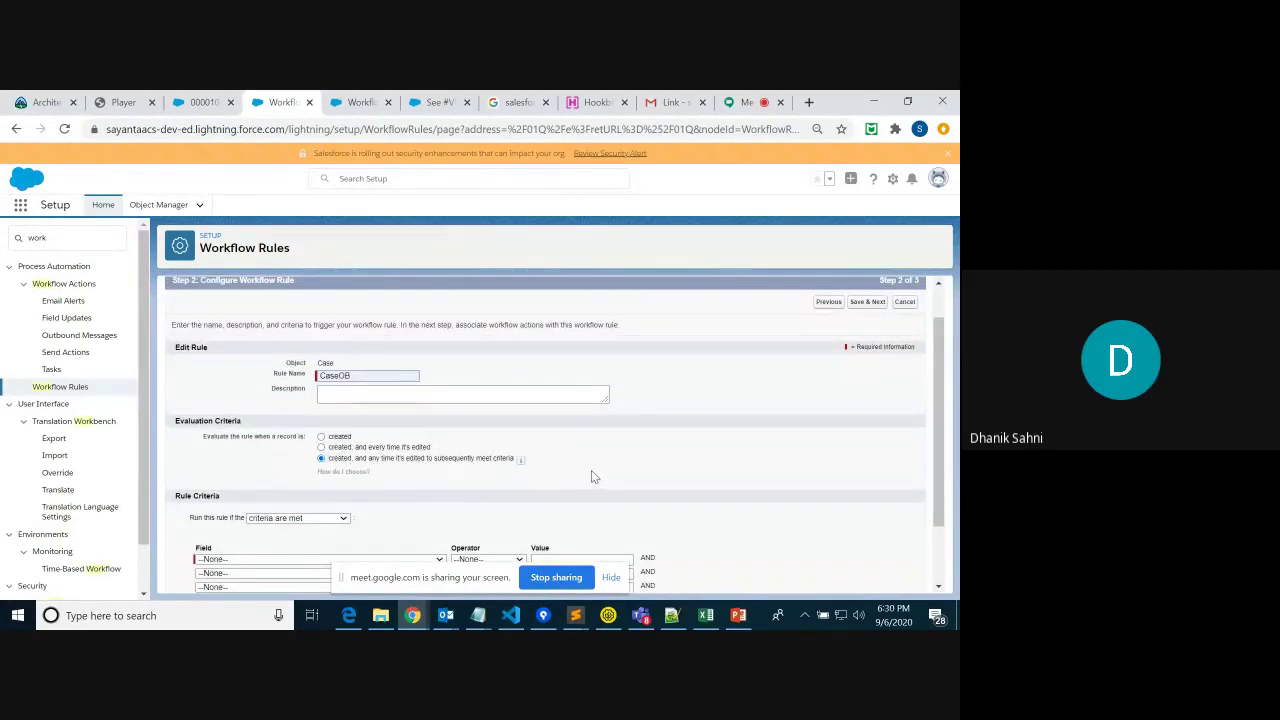
{"action": "left_click", "coordinate": [321, 448]}
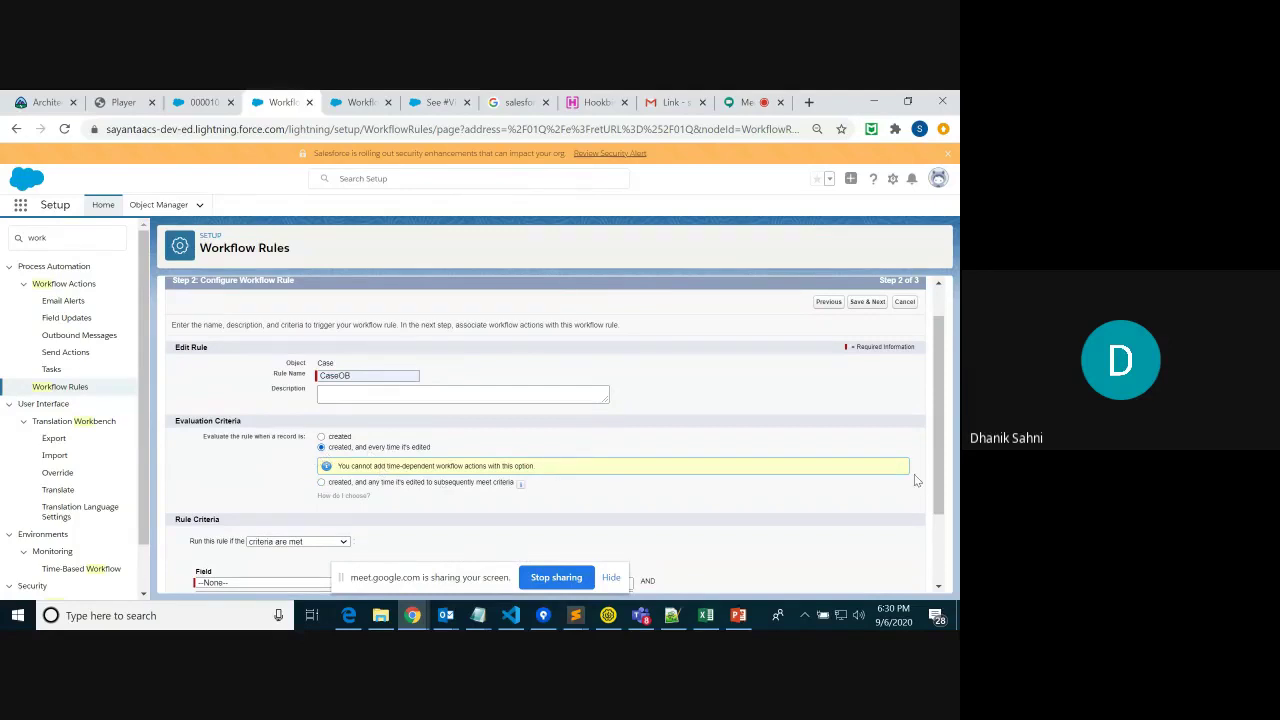
{"action": "left_click_drag", "start_coordinate": [946, 428], "coordinate": [947, 496]}
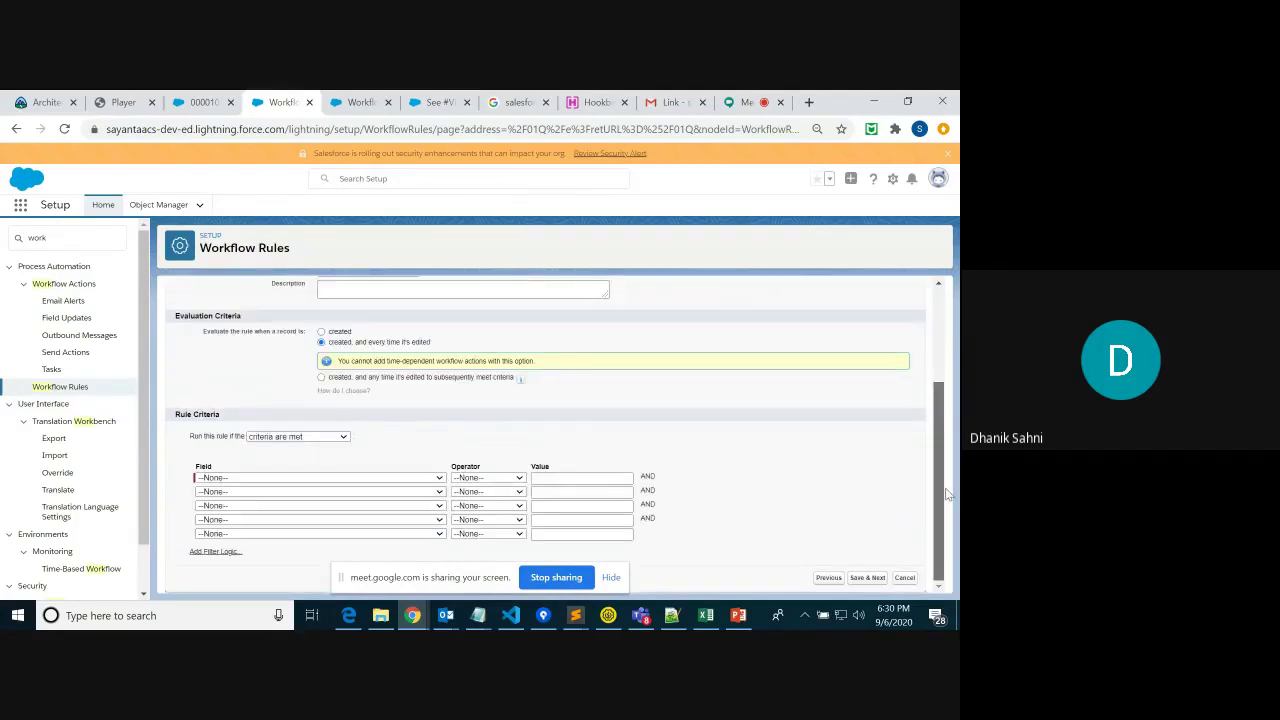
Add the criterion Case Origin equals Web and save the rule
{"action": "left_click", "coordinate": [378, 478]}
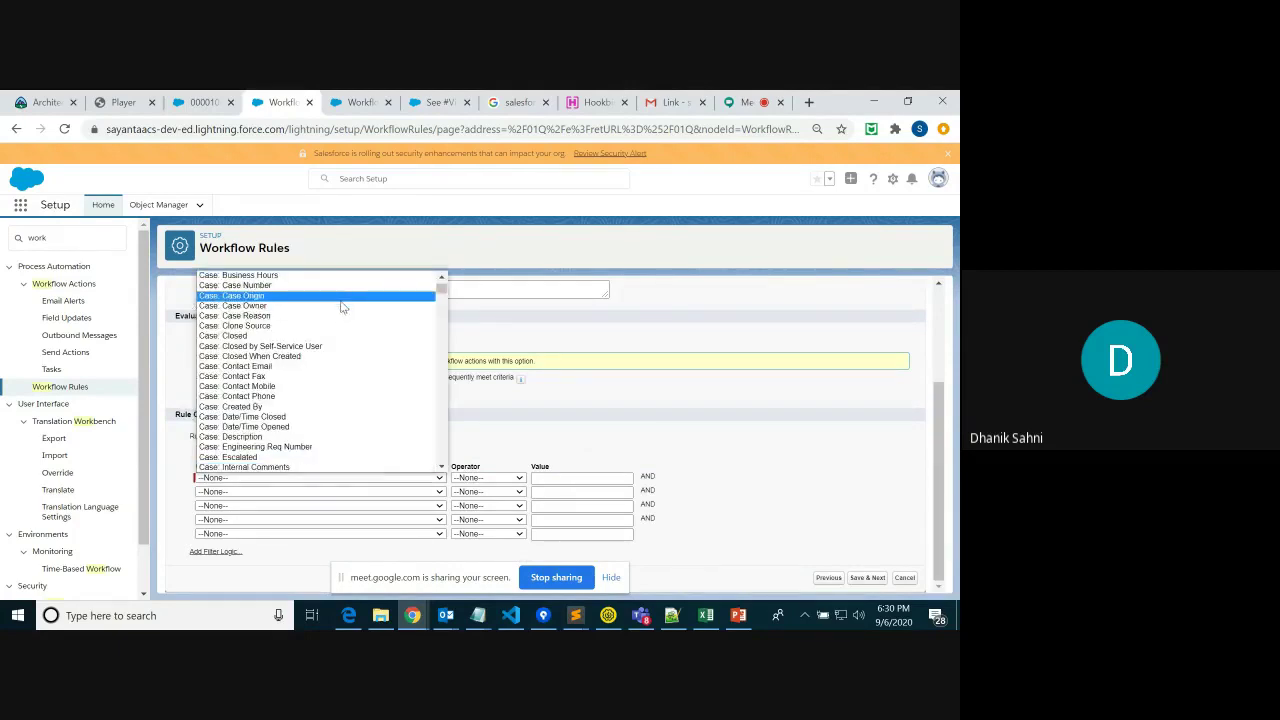
{"action": "left_click", "coordinate": [341, 306]}
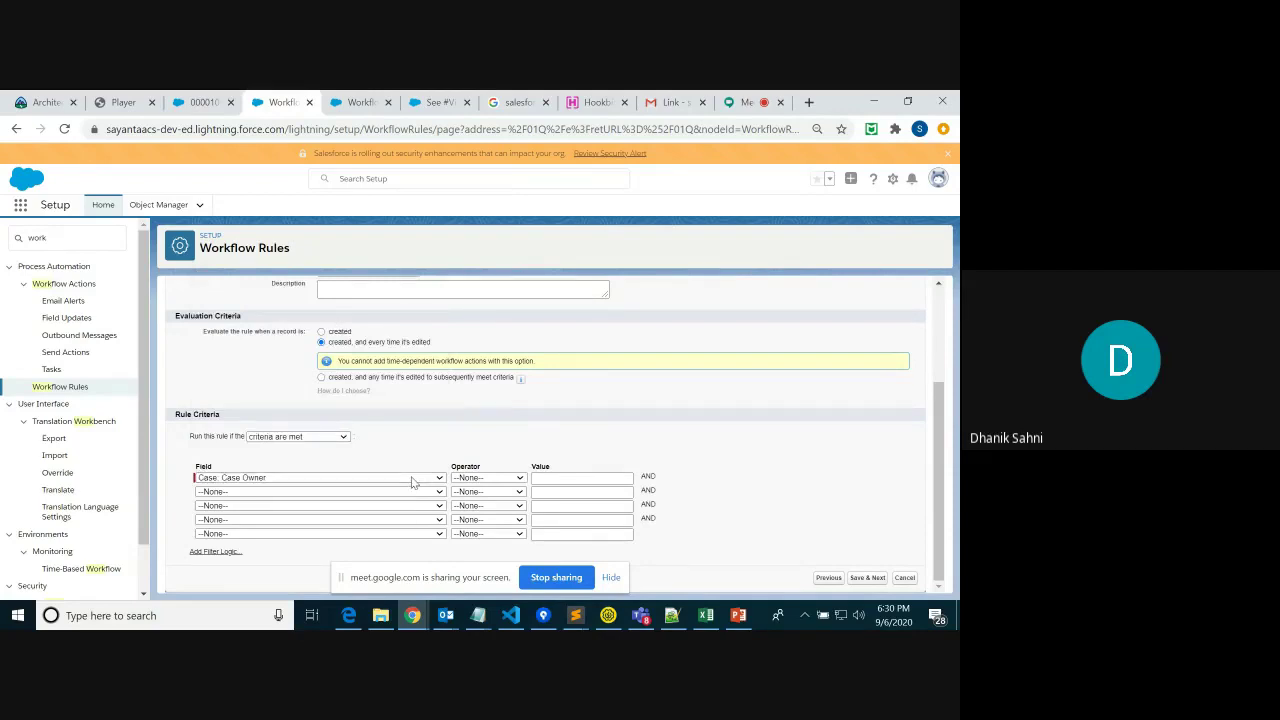
{"action": "left_click", "coordinate": [412, 479]}
{"action": "left_click", "coordinate": [293, 306]}
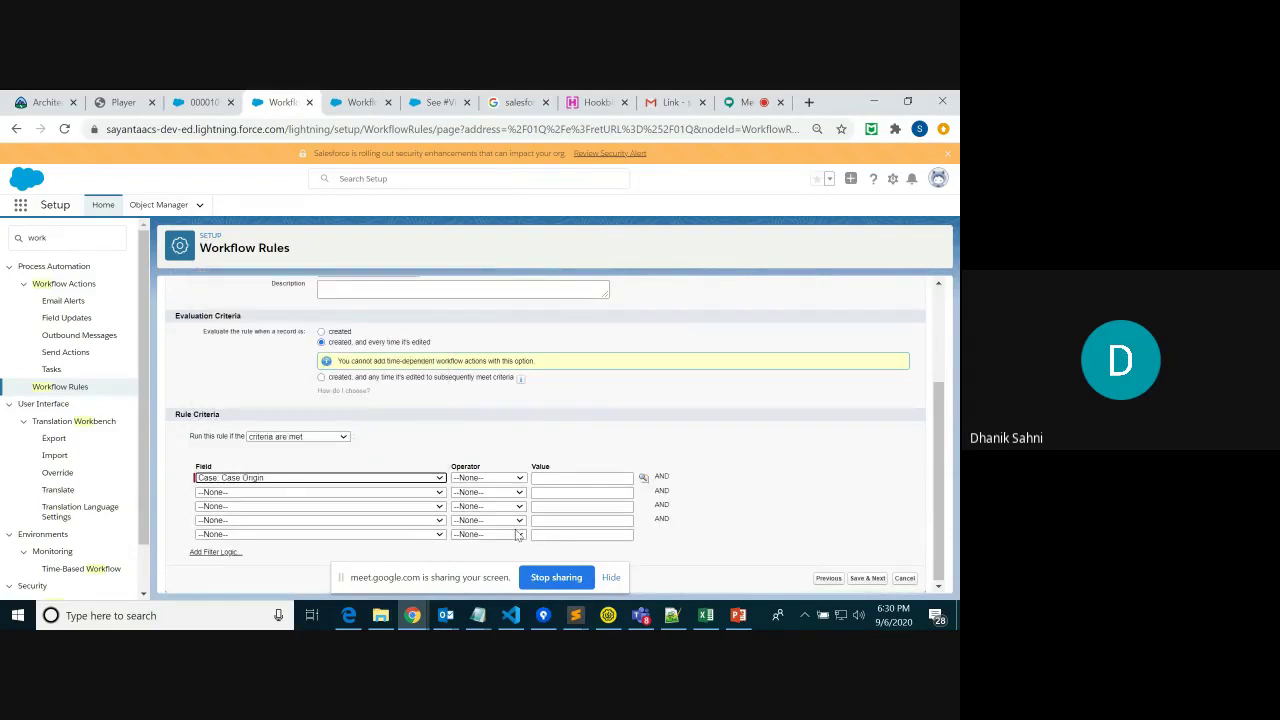
{"action": "left_click", "coordinate": [512, 479]}
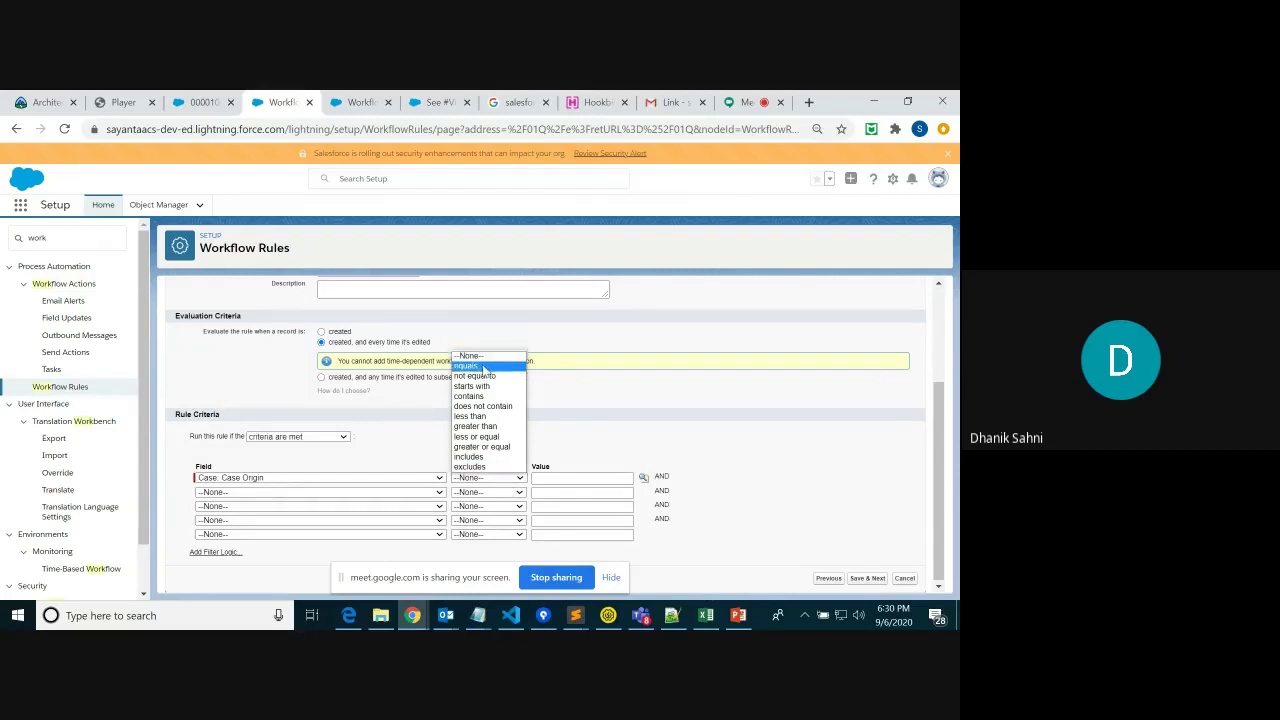
{"action": "left_click", "coordinate": [487, 366]}
{"action": "left_click", "coordinate": [644, 478]}
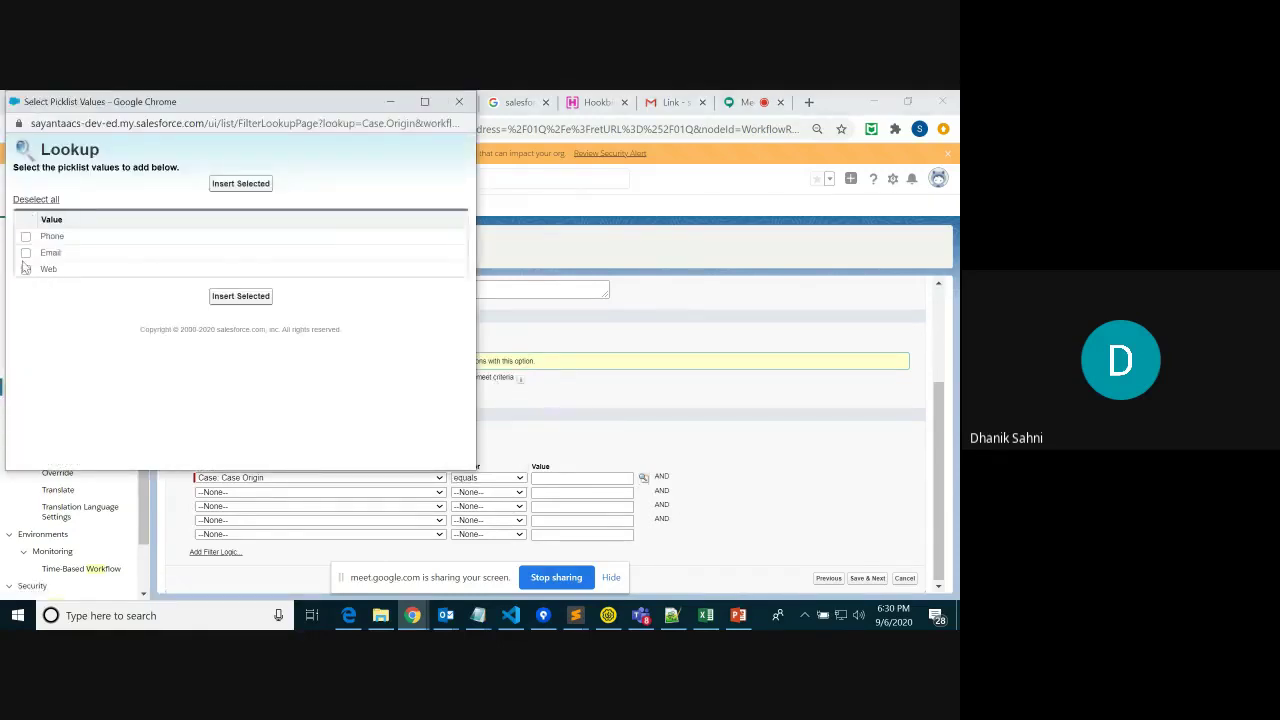
{"action": "left_click", "coordinate": [26, 269]}
{"action": "left_click", "coordinate": [241, 296]}
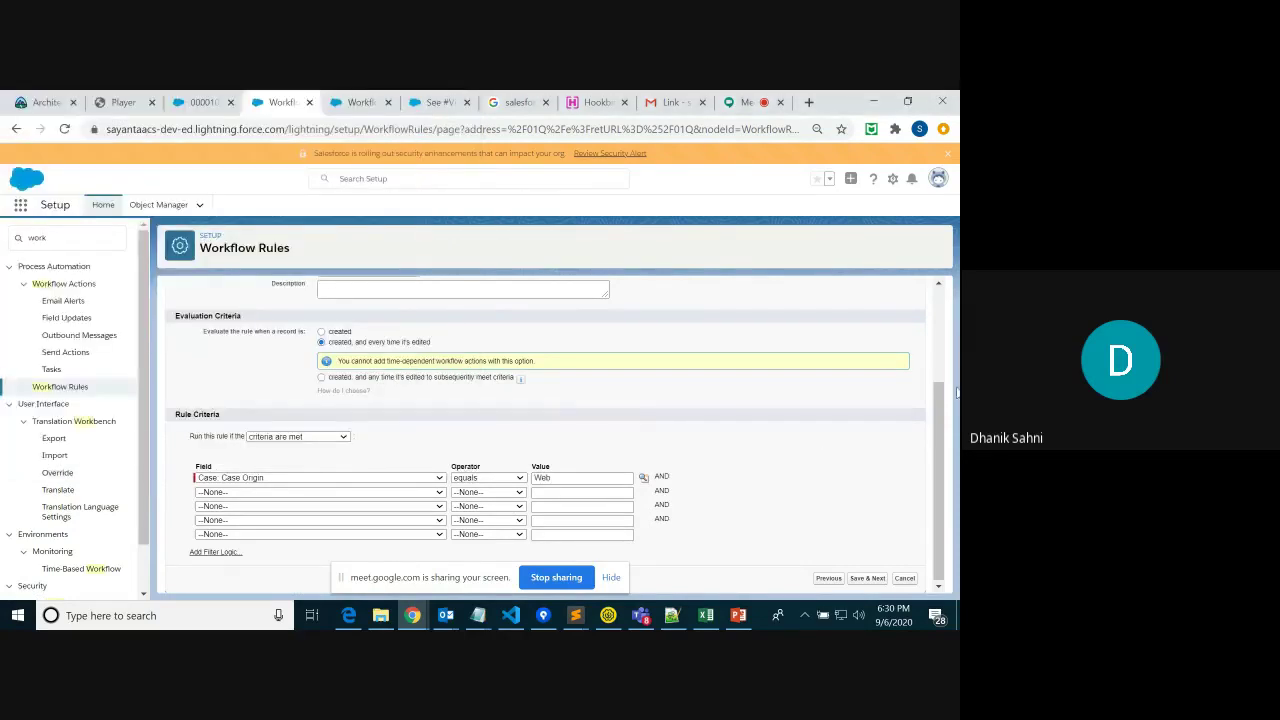
{"action": "left_click", "coordinate": [867, 578]}
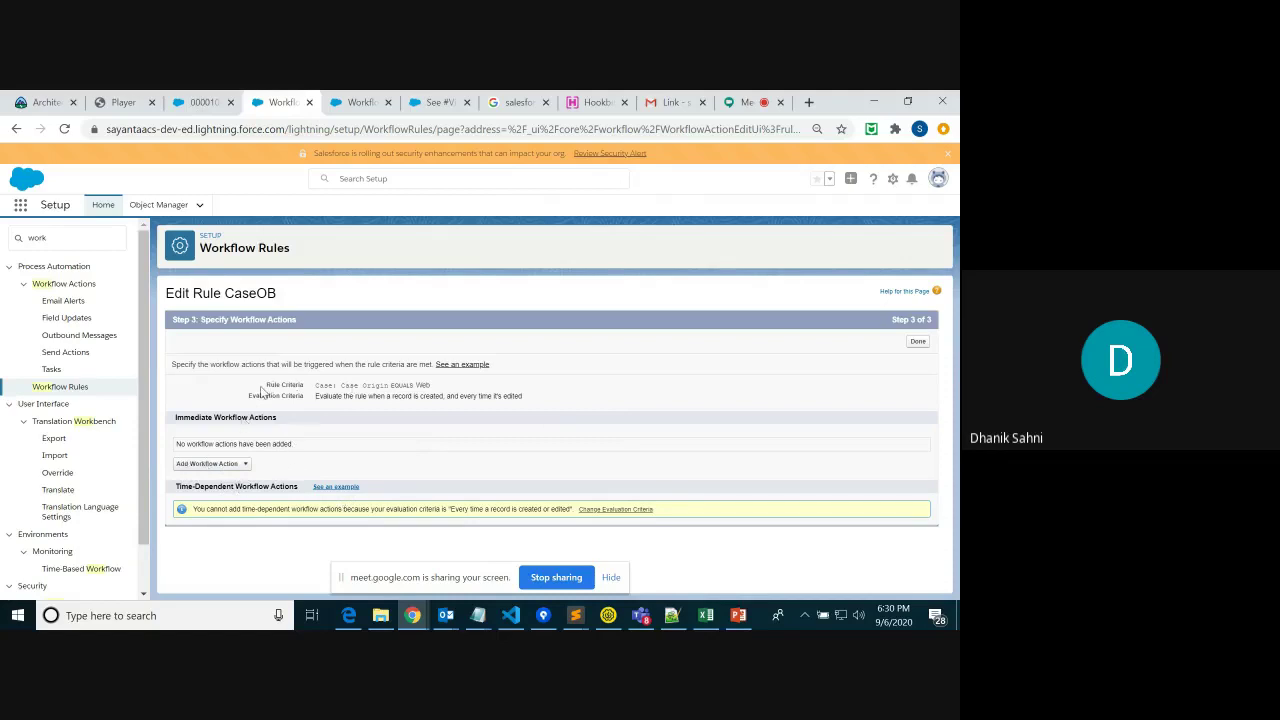
Review CaseOB's Case Origin EQUALS Web criteria and empty Immediate Workflow Actions, then list the action types
{"action": "left_click_drag", "start_coordinate": [262, 389], "coordinate": [533, 395]}
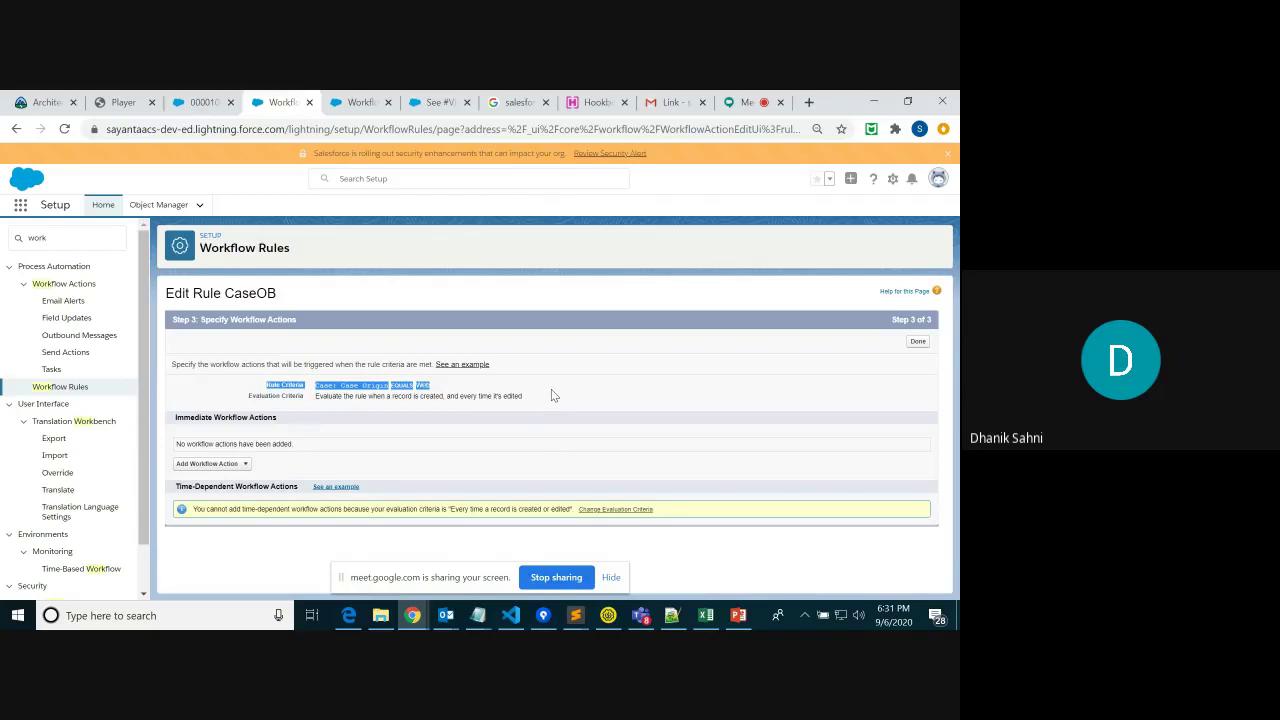
{"action": "left_click_drag", "start_coordinate": [551, 389], "coordinate": [450, 388]}
{"action": "mouse_move", "coordinate": [337, 396]}
{"action": "left_mouse_down"}
{"action": "mouse_move", "coordinate": [456, 400]}
{"action": "mouse_move", "coordinate": [343, 386]}
{"action": "left_mouse_up"}
{"action": "left_click", "coordinate": [244, 464]}
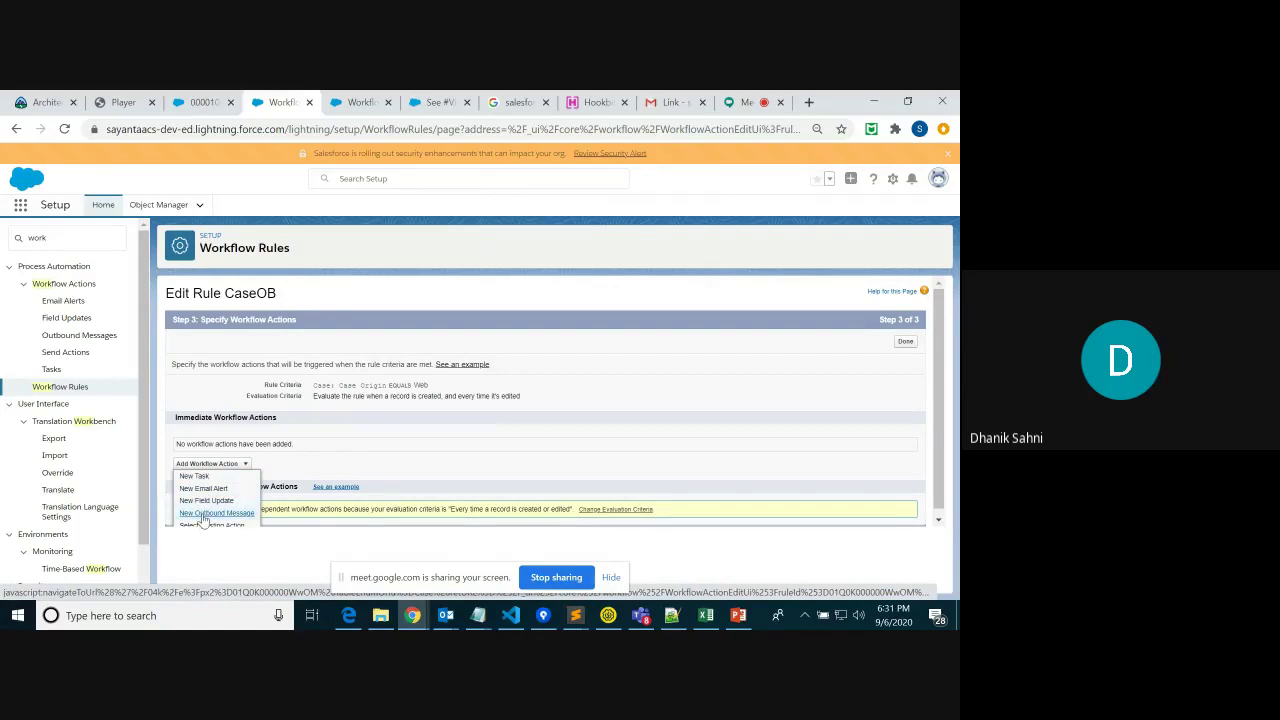
Create a new outbound message action named CaseOB
{"action": "left_click", "coordinate": [202, 514]}
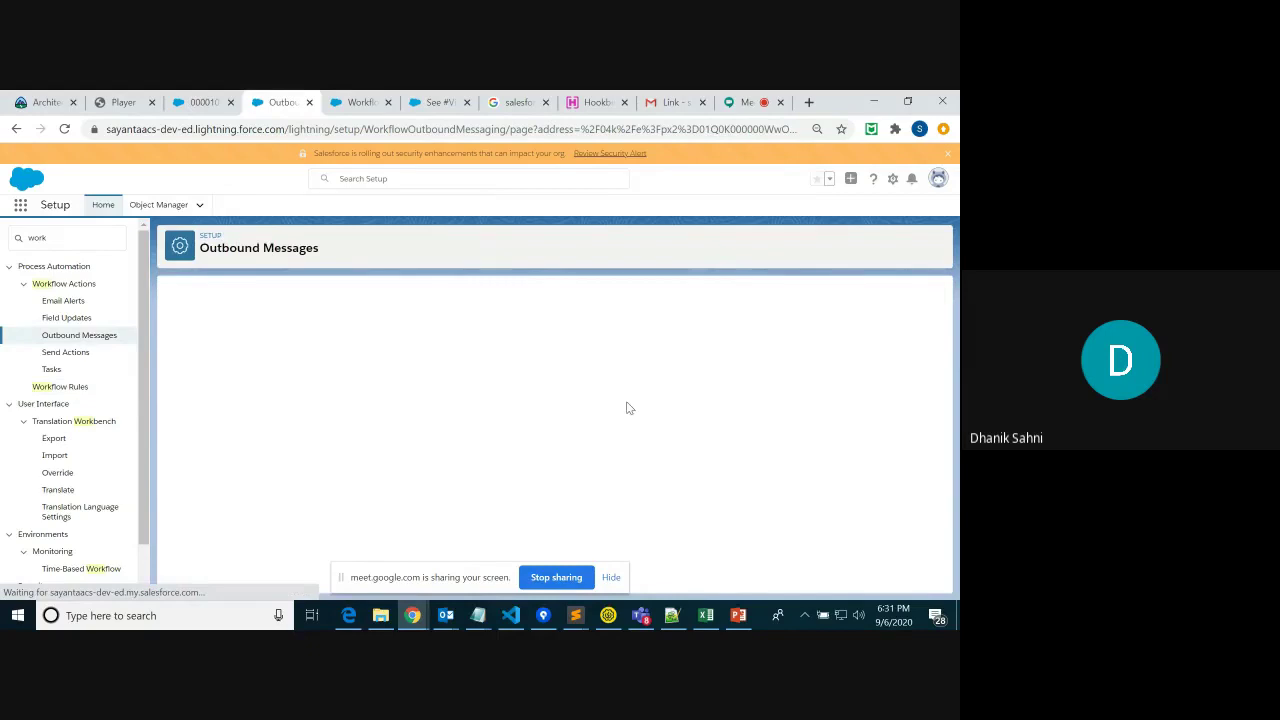
{"action": "left_click", "coordinate": [339, 405]}
{"action": "type", "text": "CaseOB"}
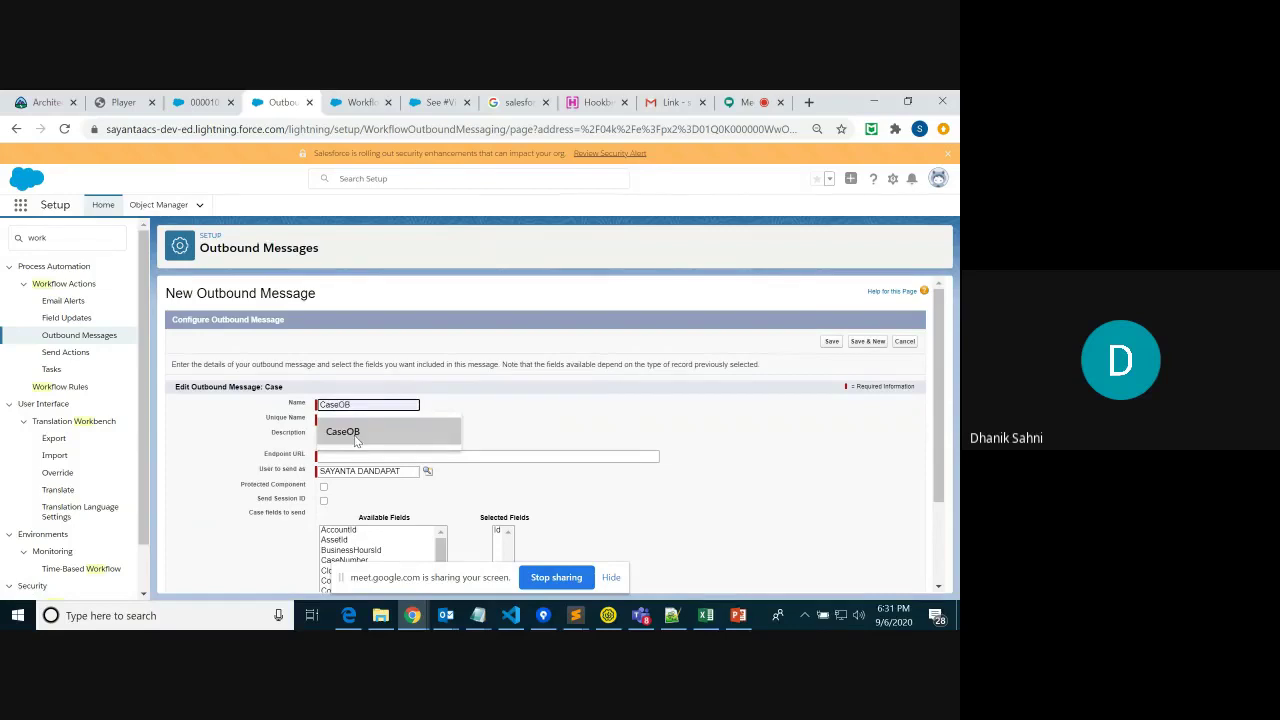
{"action": "left_click", "coordinate": [347, 433]}
{"action": "left_click", "coordinate": [348, 437]}
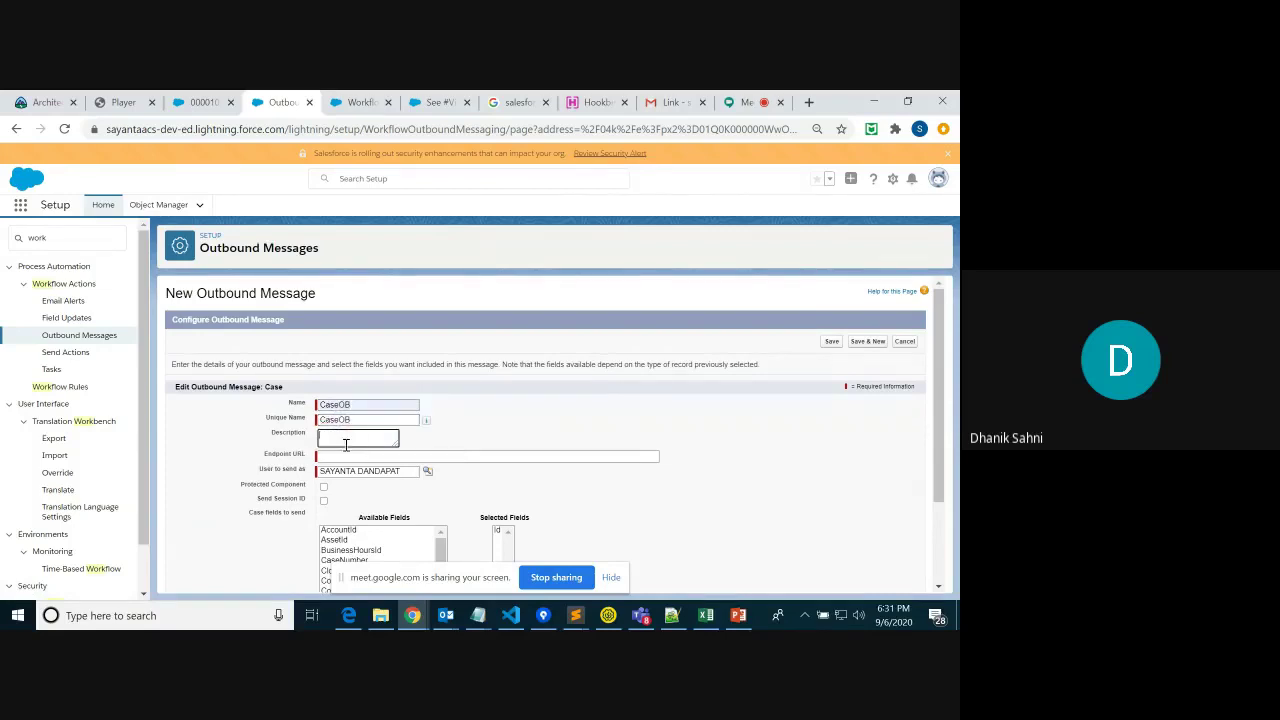
Focus the empty Endpoint URL field, dismiss its previous-URL suggestions, and open a blank browser tab
{"action": "left_click", "coordinate": [340, 457]}
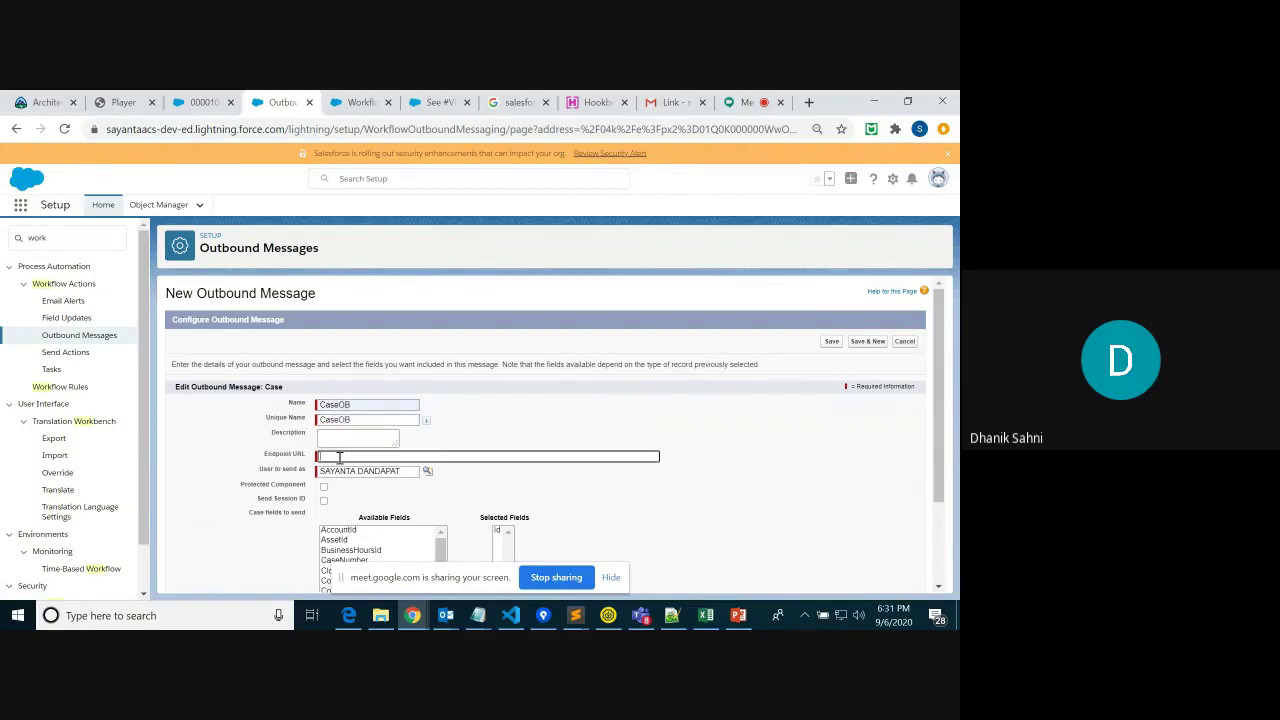
{"action": "left_click", "coordinate": [340, 457]}
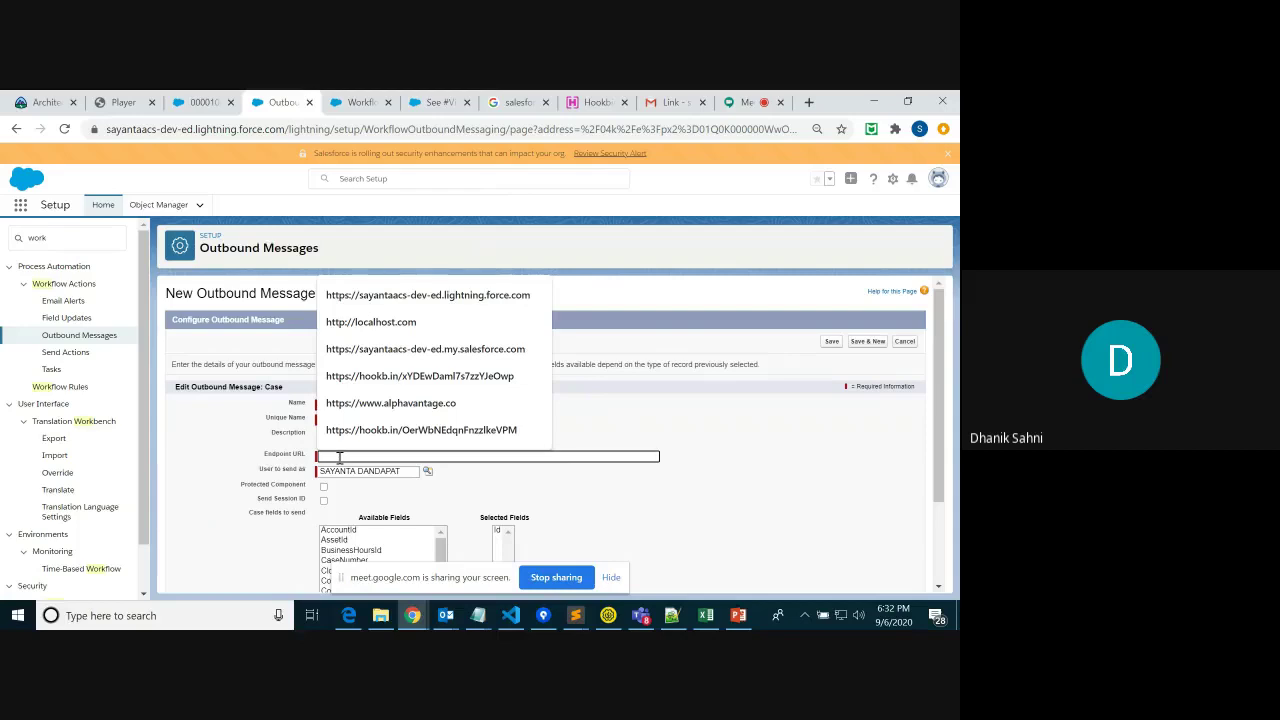
{"action": "left_click", "coordinate": [695, 485]}
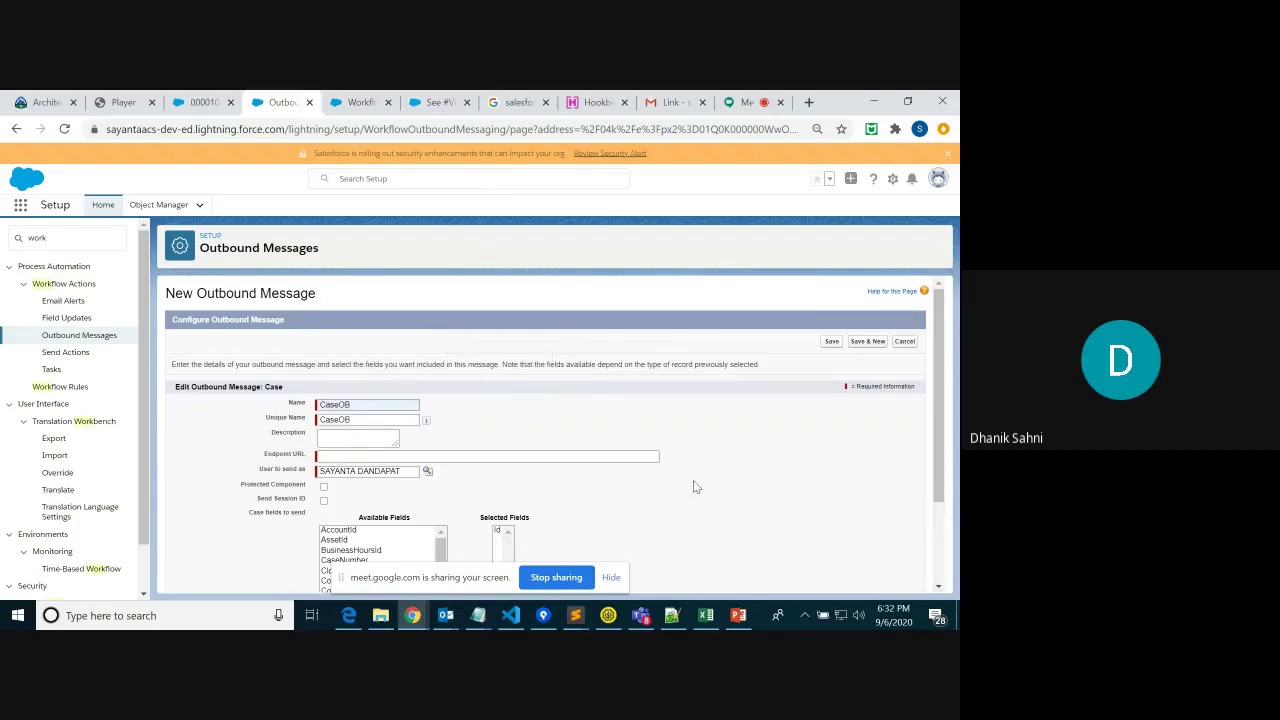
{"action": "left_click", "coordinate": [808, 102]}
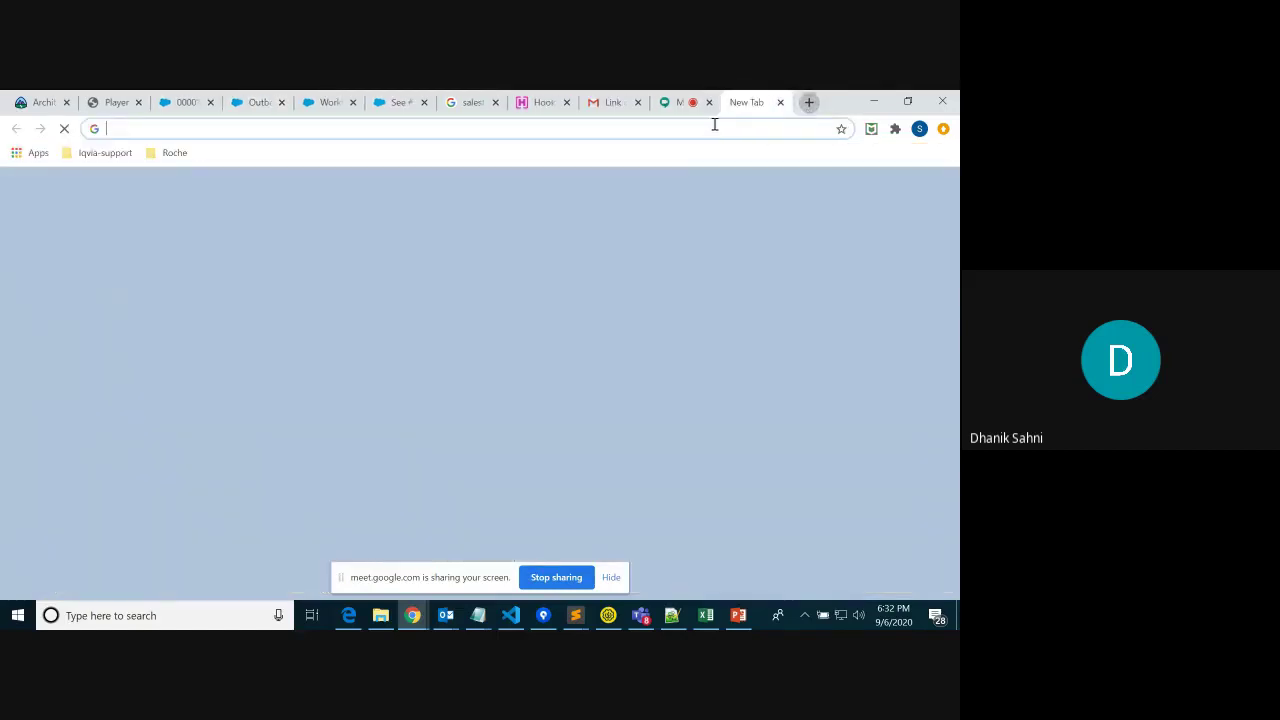
Go to hookbin.com, create a new endpoint, and select its generated hookb.in URL for copying
{"action": "left_click", "coordinate": [716, 124]}
{"action": "type", "text": "hookbin.com"}
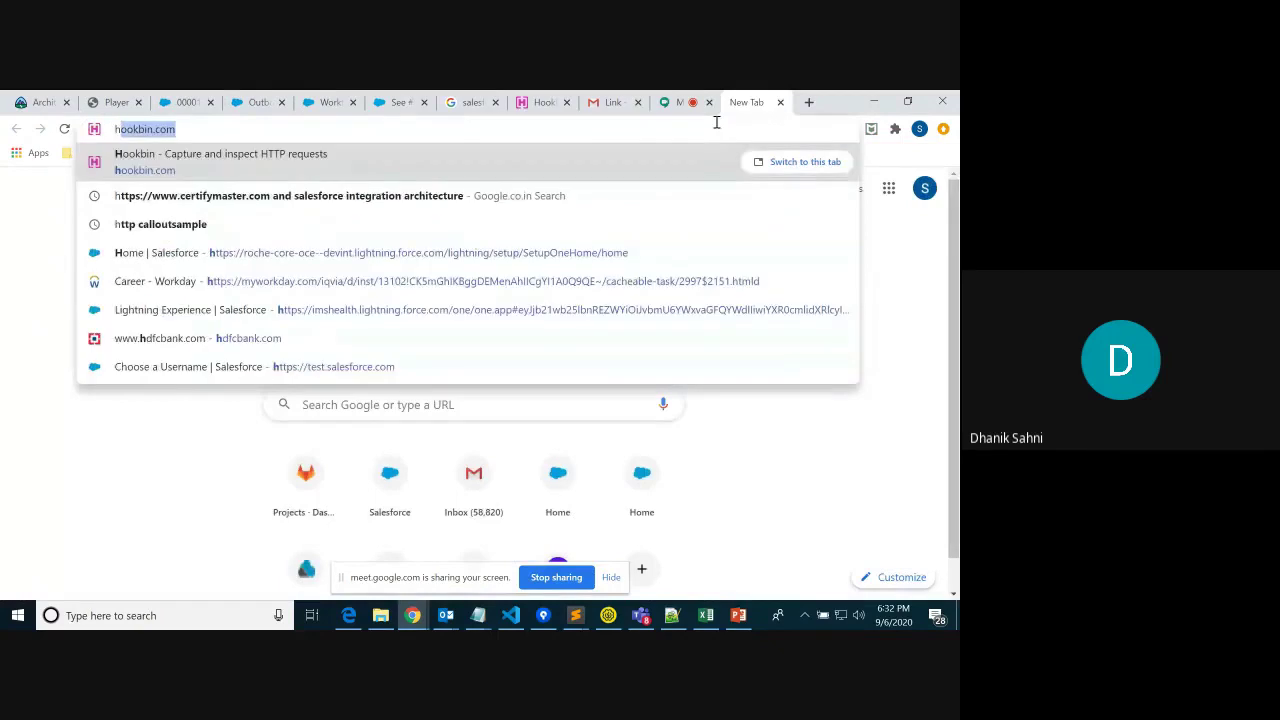
{"action": "key", "text": "Return"}
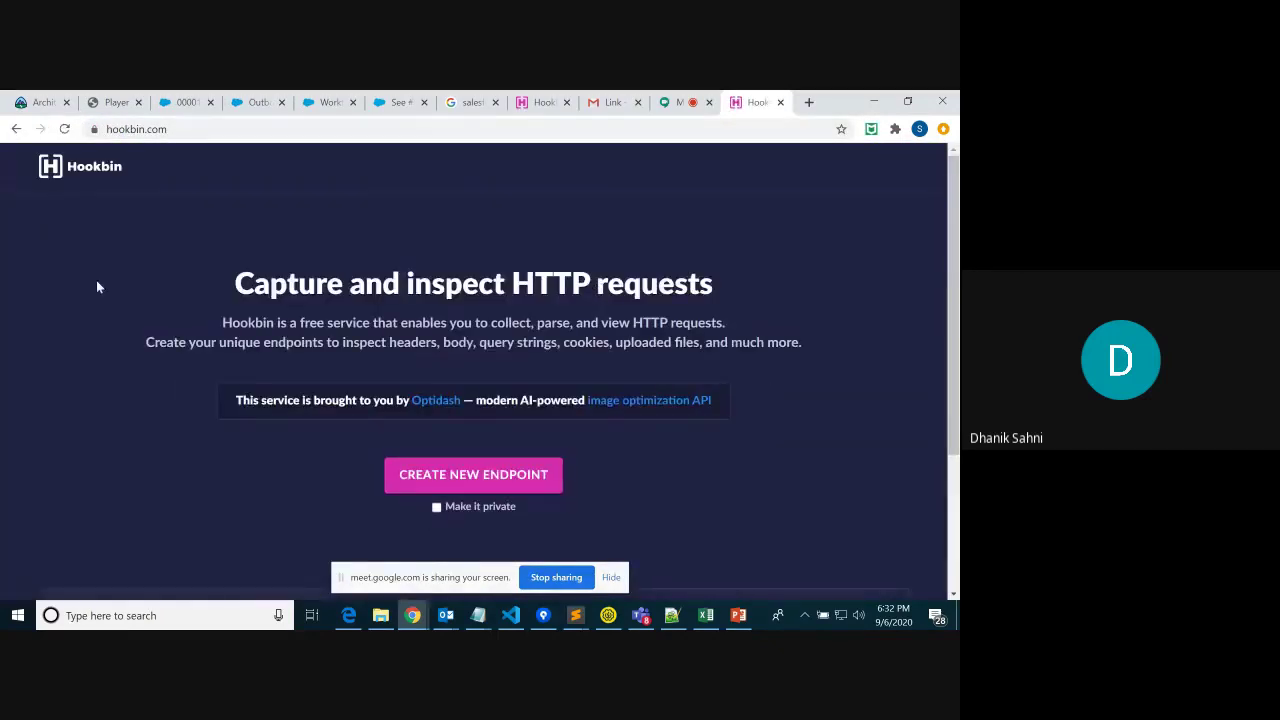
{"action": "left_click_drag", "start_coordinate": [178, 130], "coordinate": [94, 130]}
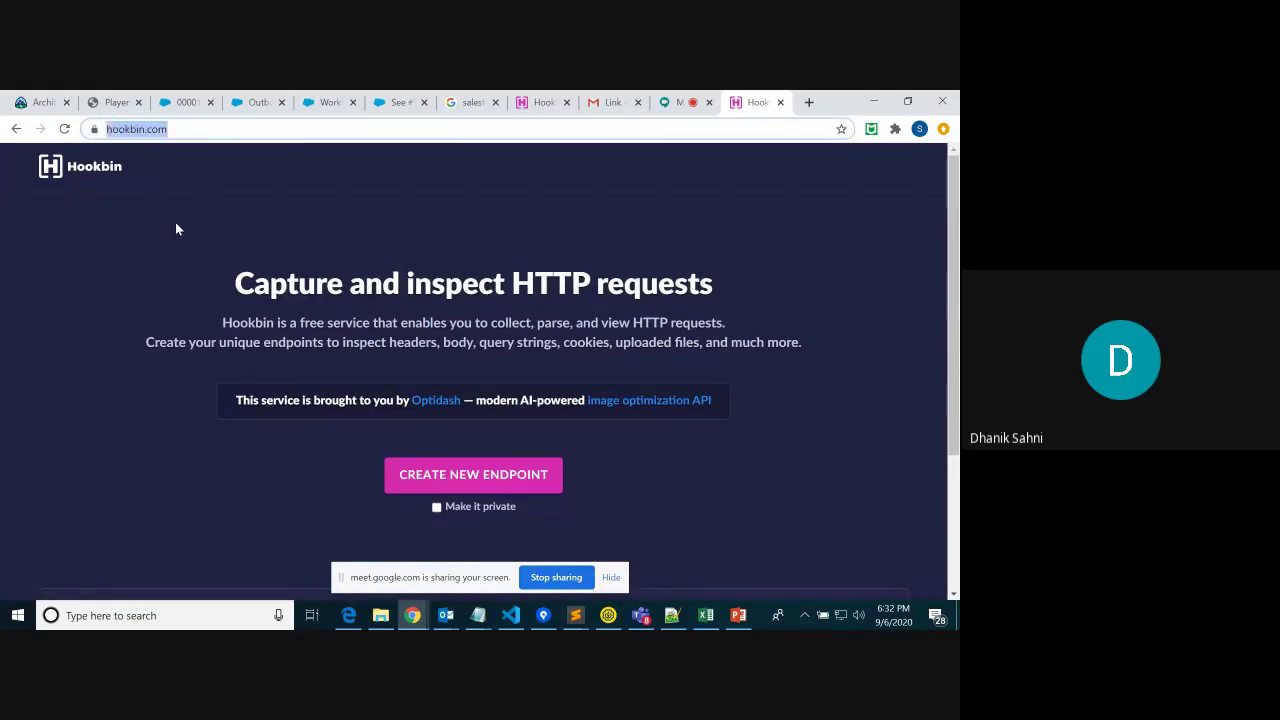
{"action": "left_click", "coordinate": [487, 494]}
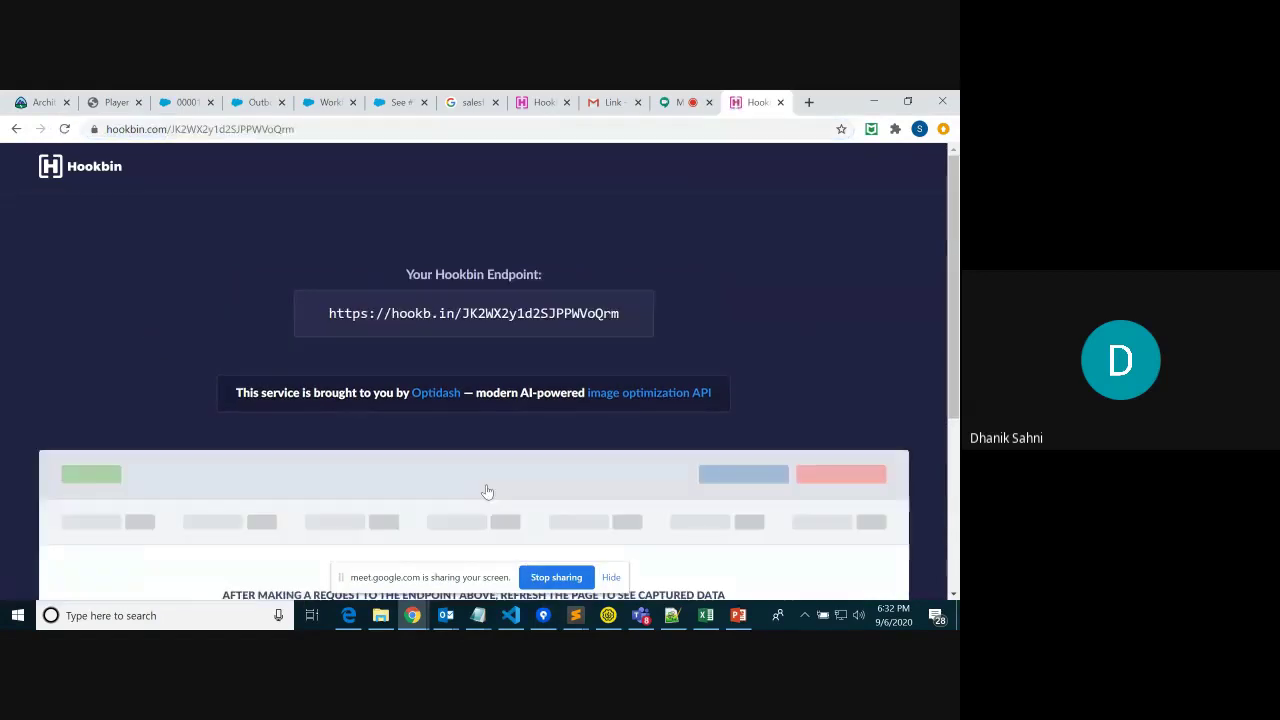
{"action": "left_click_drag", "start_coordinate": [624, 314], "coordinate": [329, 320]}
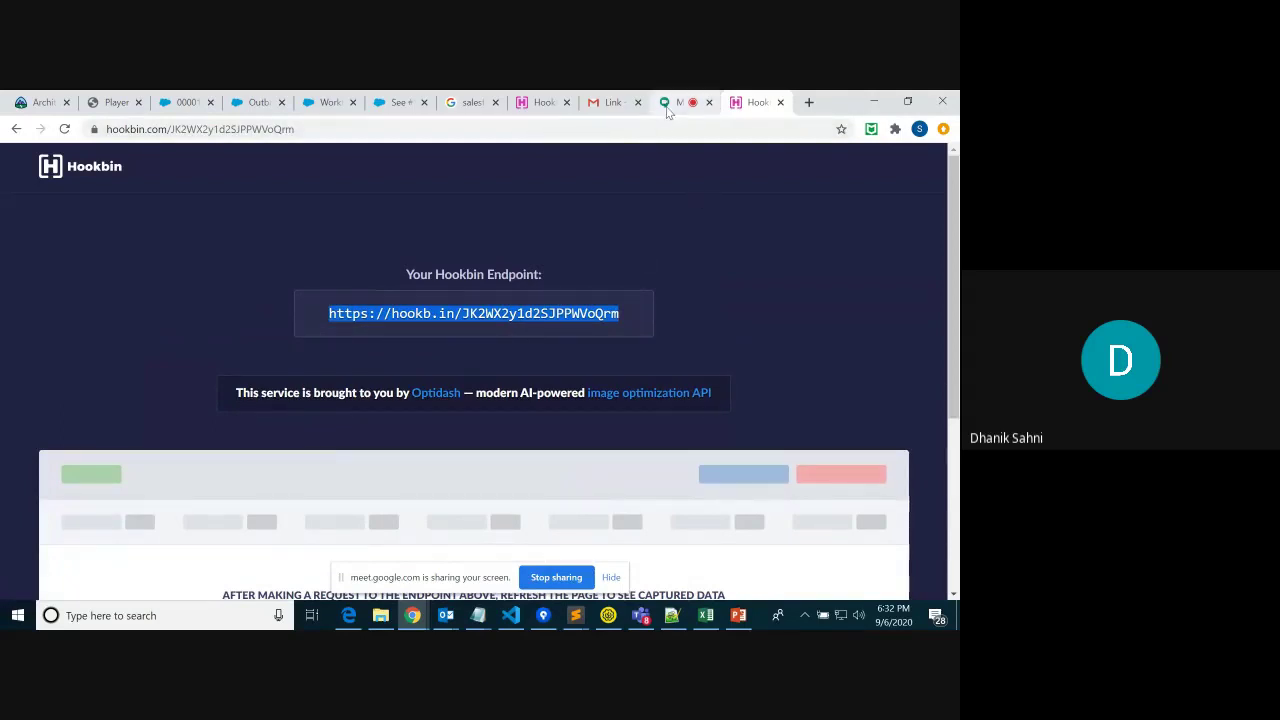
{"action": "left_click", "coordinate": [413, 617]}
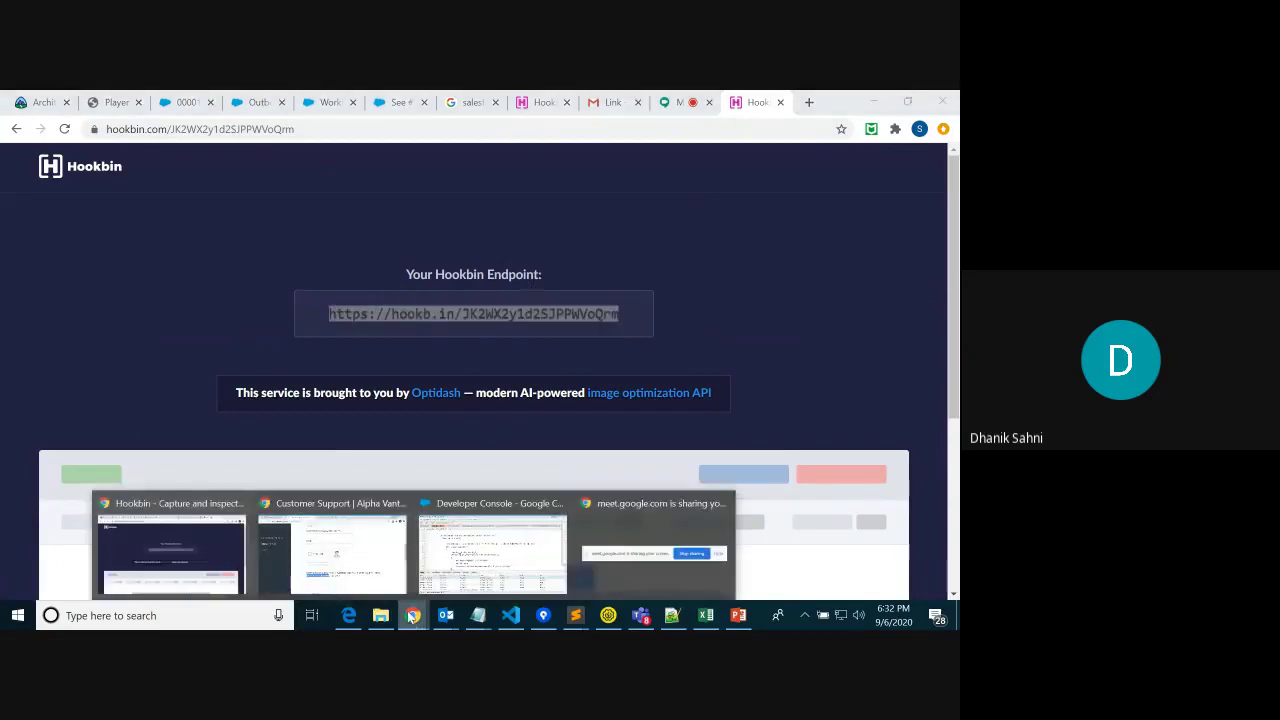
Paste the Hookbin URL into the CaseOB outbound message's Endpoint URL field
{"action": "left_click", "coordinate": [256, 102]}
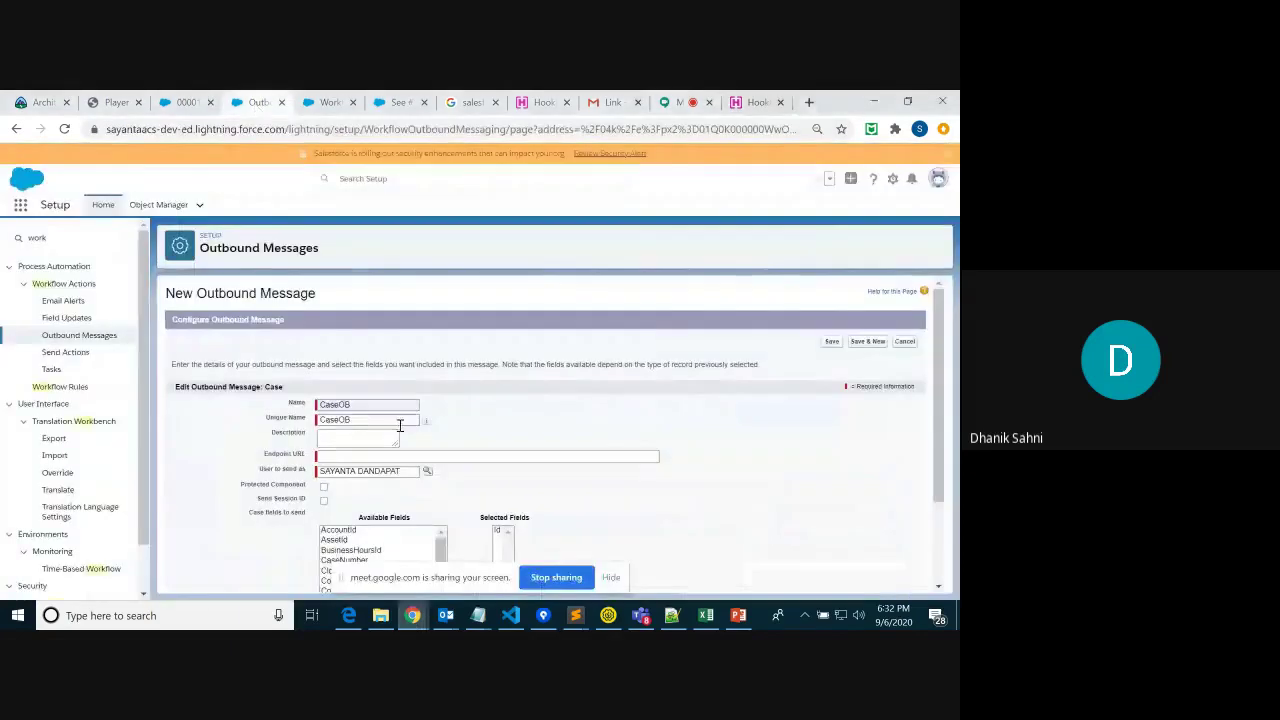
{"action": "left_click", "coordinate": [352, 455]}
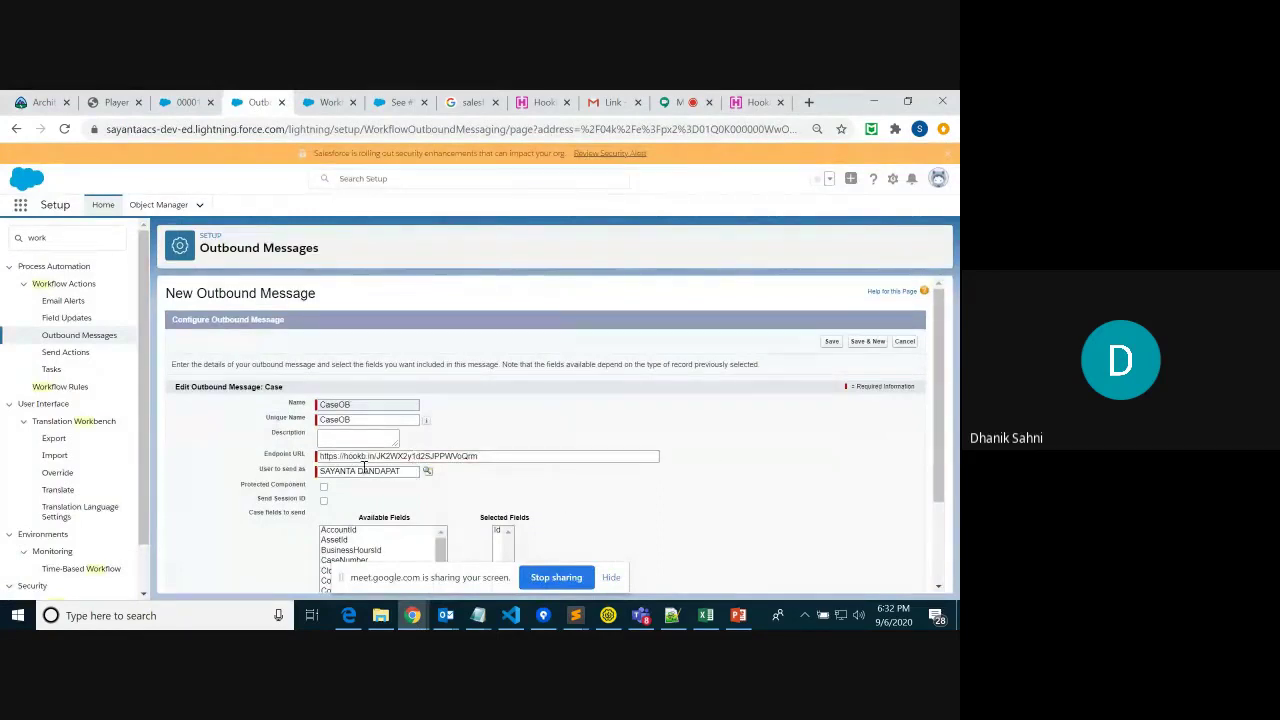
{"action": "left_click_drag", "start_coordinate": [486, 457], "coordinate": [299, 459]}
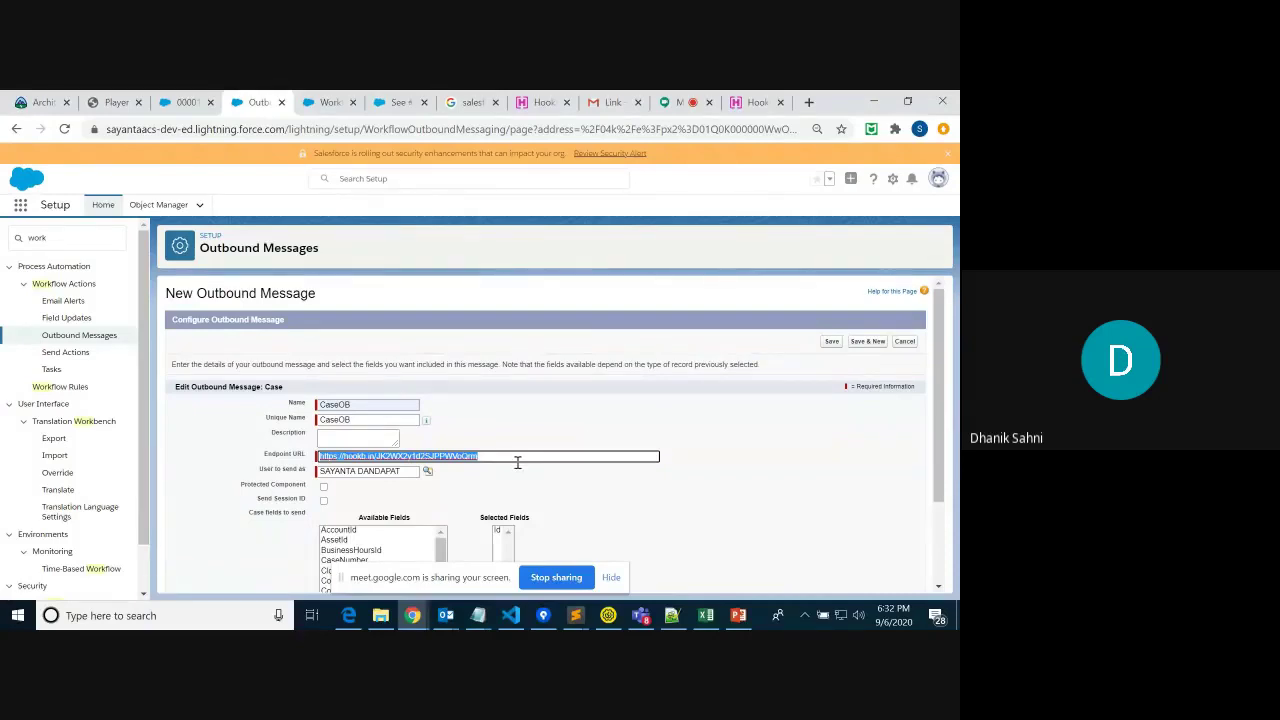
Add every Available Case field to Selected Fields and save the outbound message
{"action": "left_click_drag", "start_coordinate": [941, 421], "coordinate": [938, 510]}
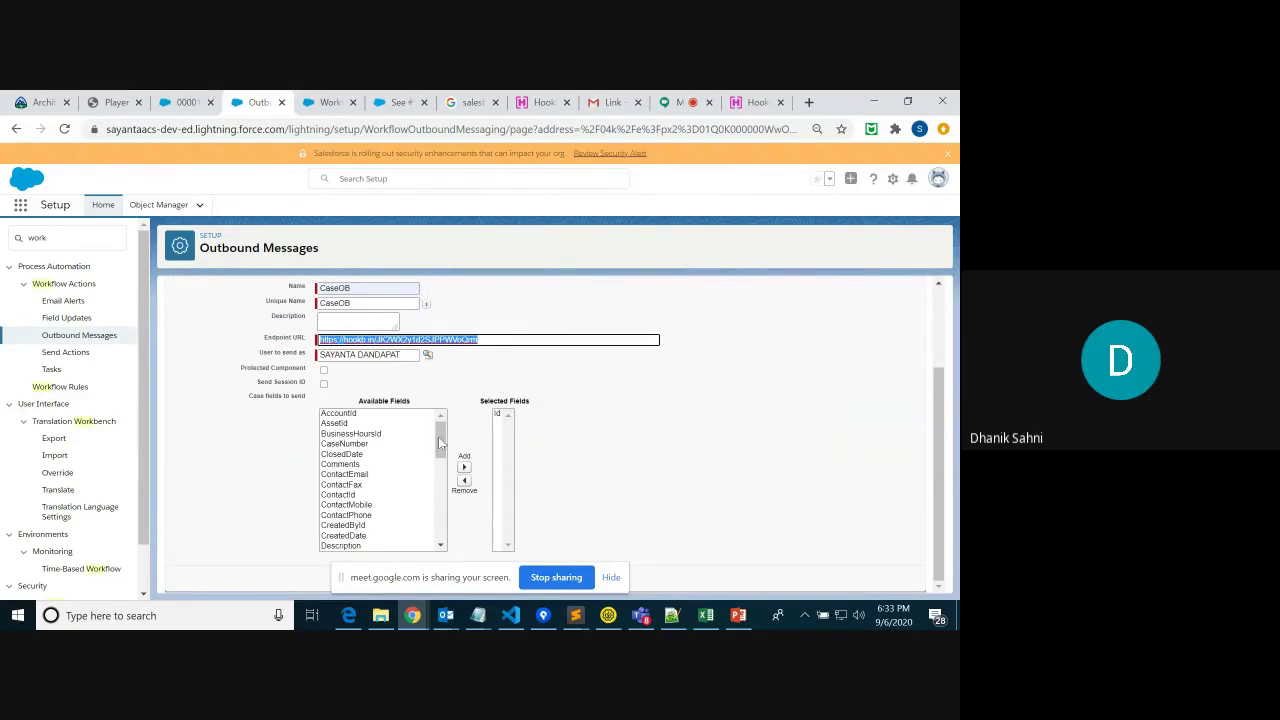
{"action": "left_click_drag", "start_coordinate": [441, 440], "coordinate": [445, 547]}
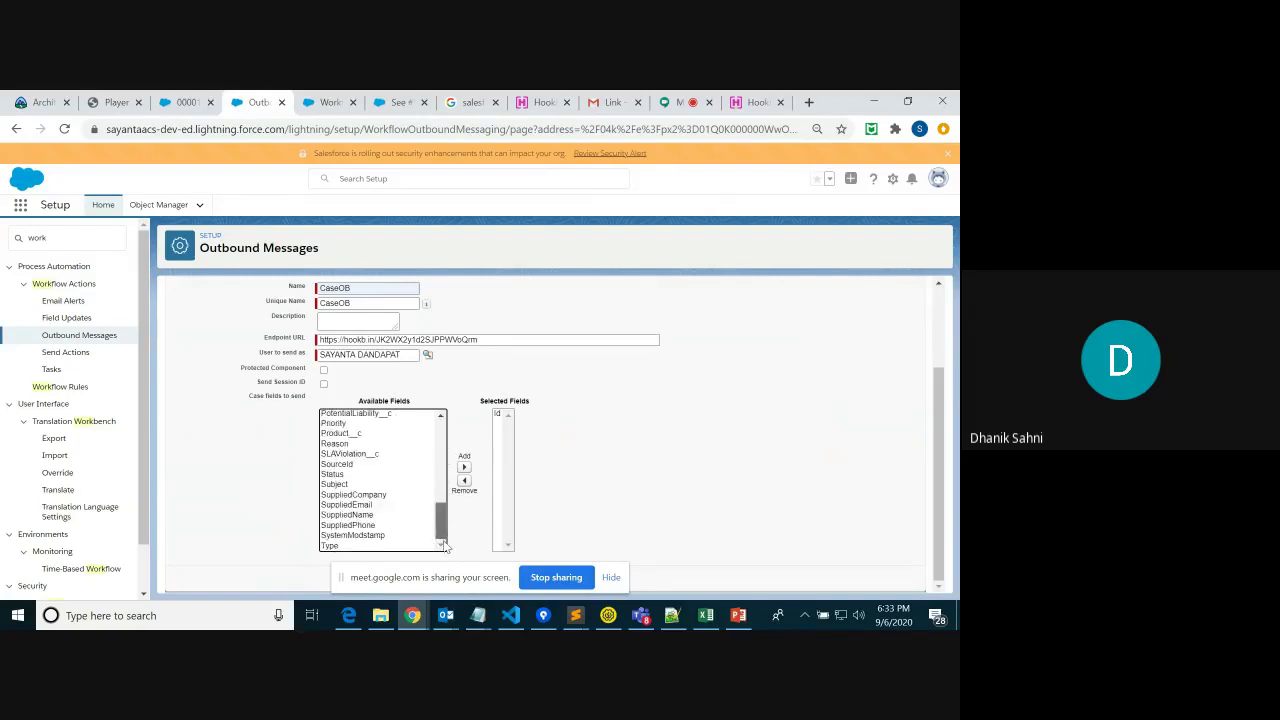
{"action": "left_click_drag", "start_coordinate": [445, 546], "coordinate": [437, 437]}
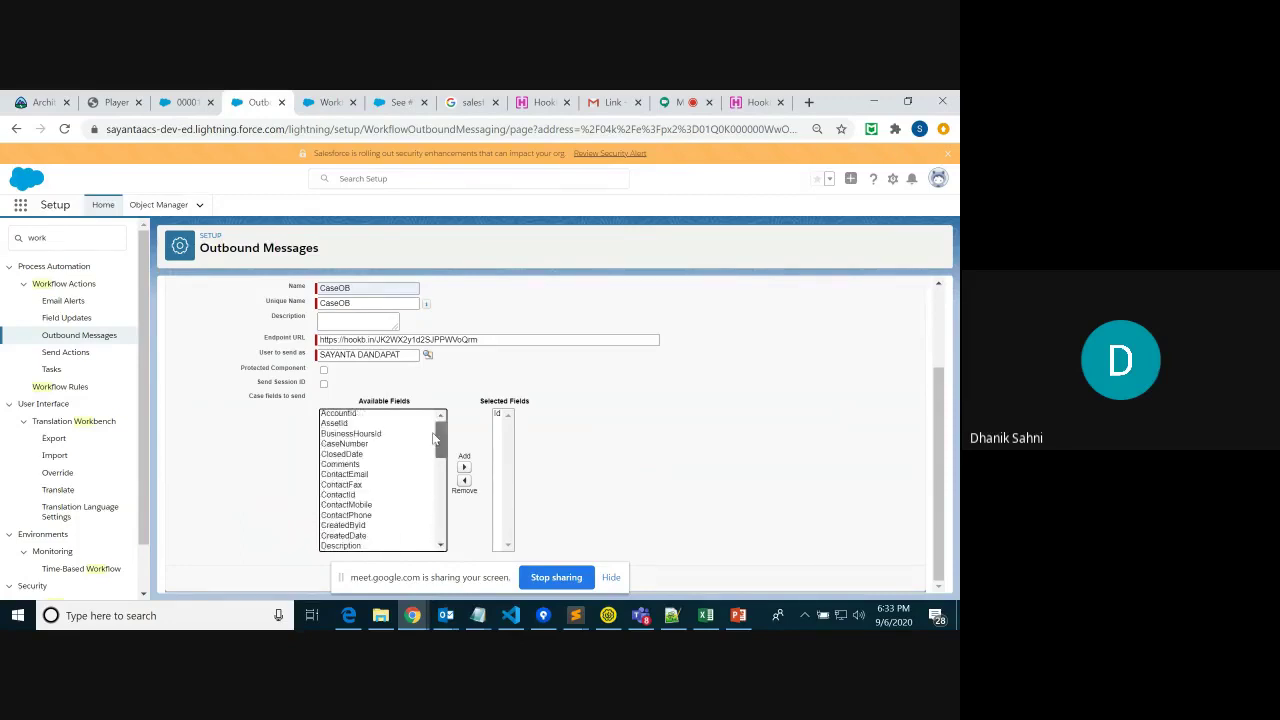
{"action": "left_click_drag", "start_coordinate": [359, 405], "coordinate": [438, 412]}
{"action": "left_click_drag", "start_coordinate": [414, 400], "coordinate": [356, 402]}
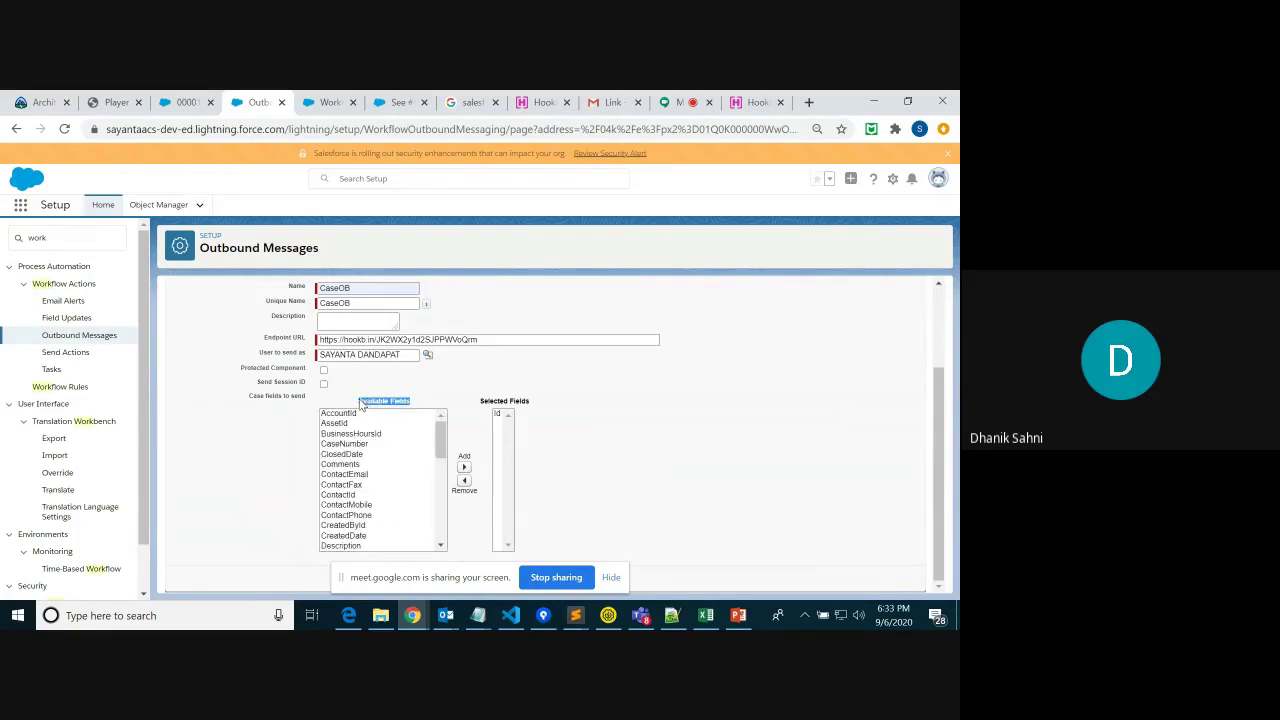
{"action": "left_click", "coordinate": [382, 434]}
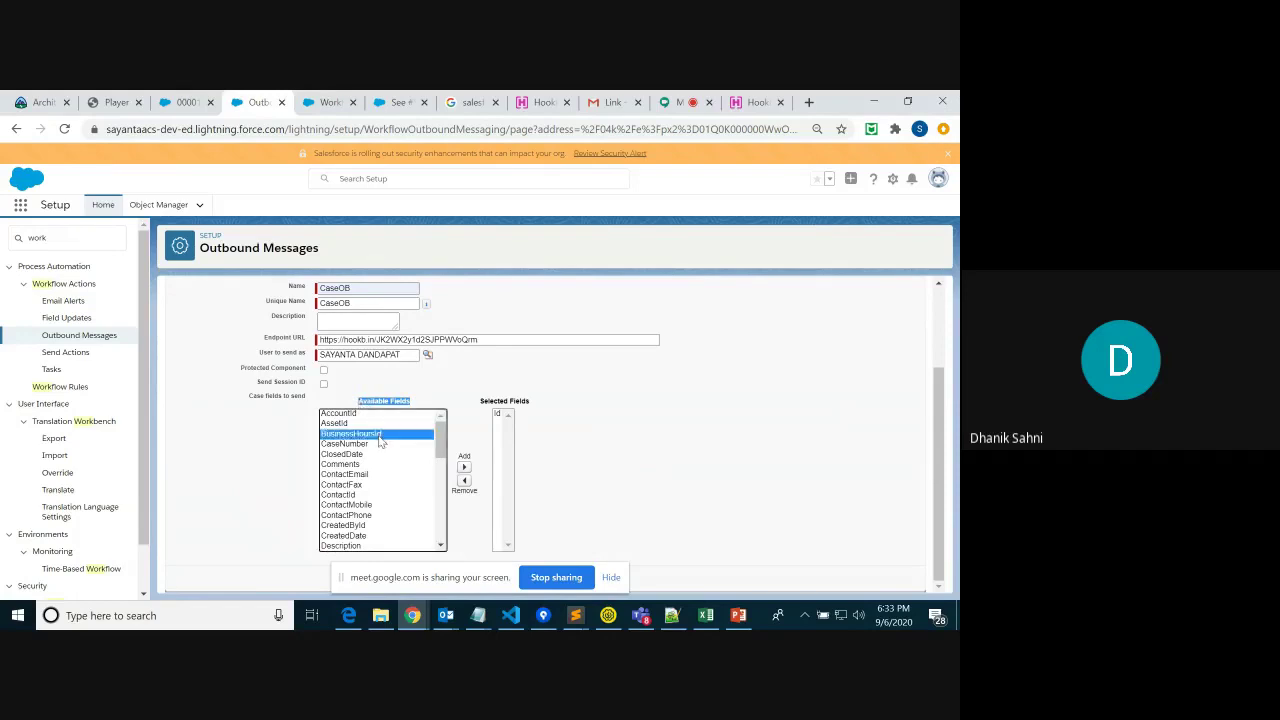
{"action": "key", "text": "shift+End"}
{"action": "left_click", "coordinate": [463, 468]}
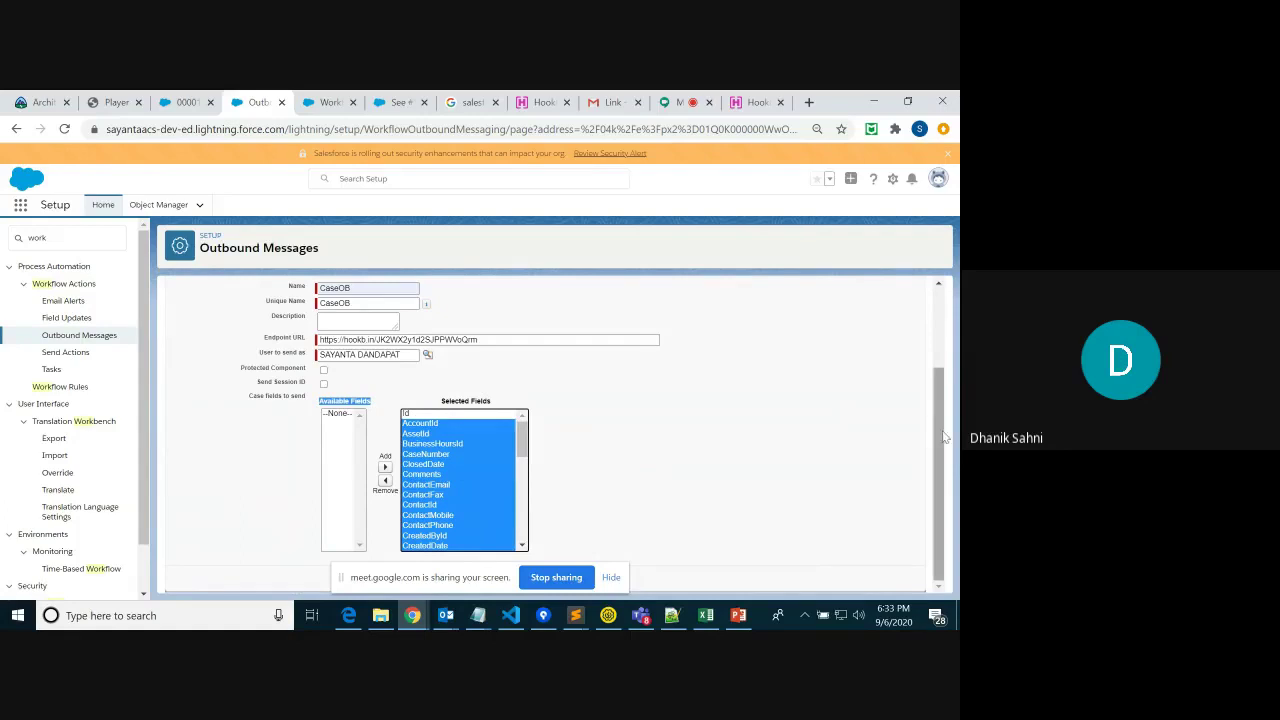
{"action": "left_click_drag", "start_coordinate": [937, 373], "coordinate": [949, 419]}
{"action": "scroll", "coordinate": [949, 419], "scroll_direction": "up", "scroll_amount": 2}
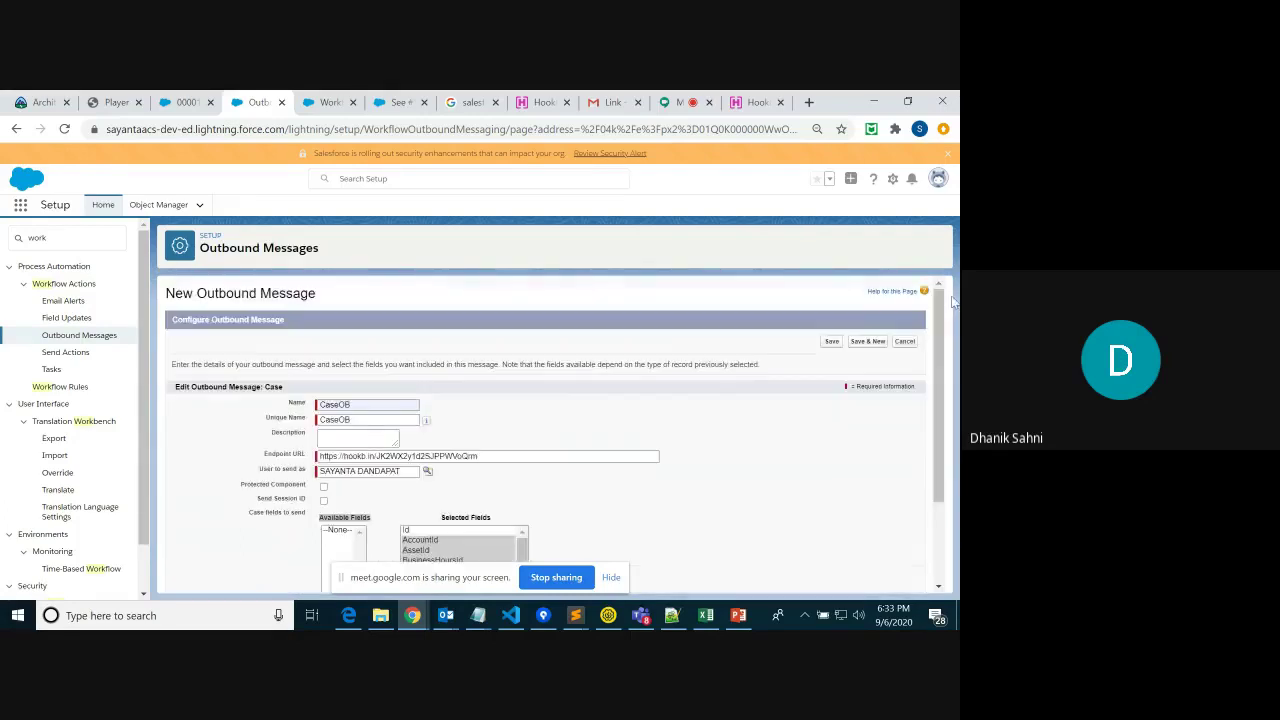
{"action": "left_click", "coordinate": [831, 342]}
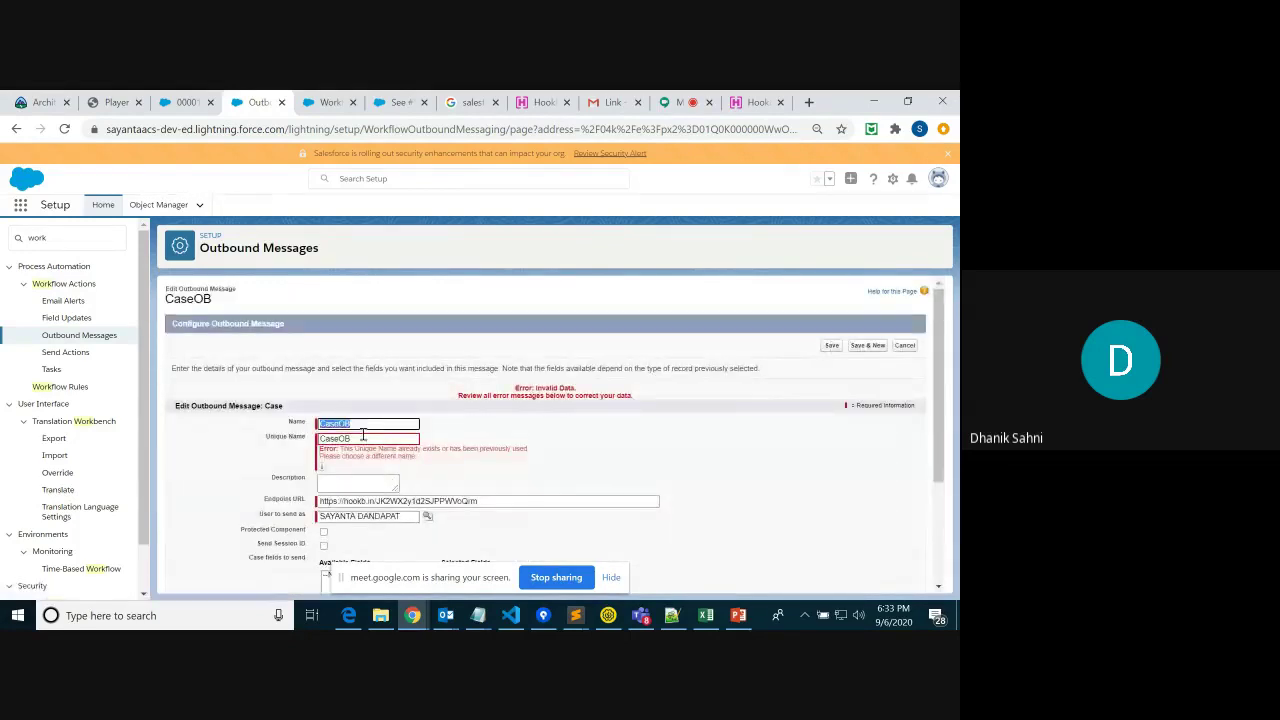
Change the Unique Name and Name to CaseOOB to clear the duplicate error, and save again
{"action": "left_click", "coordinate": [362, 438]}
{"action": "type", "text": "s"}
{"action": "left_click", "coordinate": [347, 425]}
{"action": "type", "text": "O"}
{"action": "left_click", "coordinate": [832, 346]}
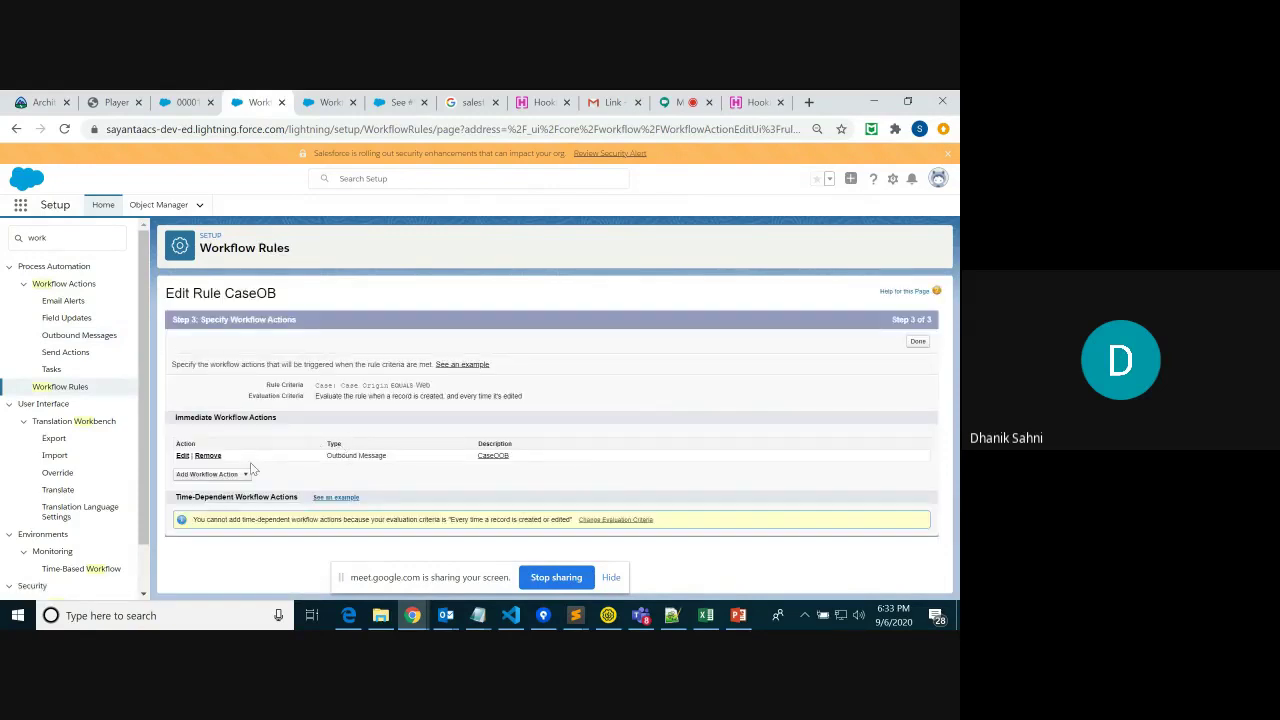
Finish the workflow actions, activate rule CaseOB (Case Origin EQUALS Web), and open its outbound message
{"action": "left_click", "coordinate": [918, 342]}
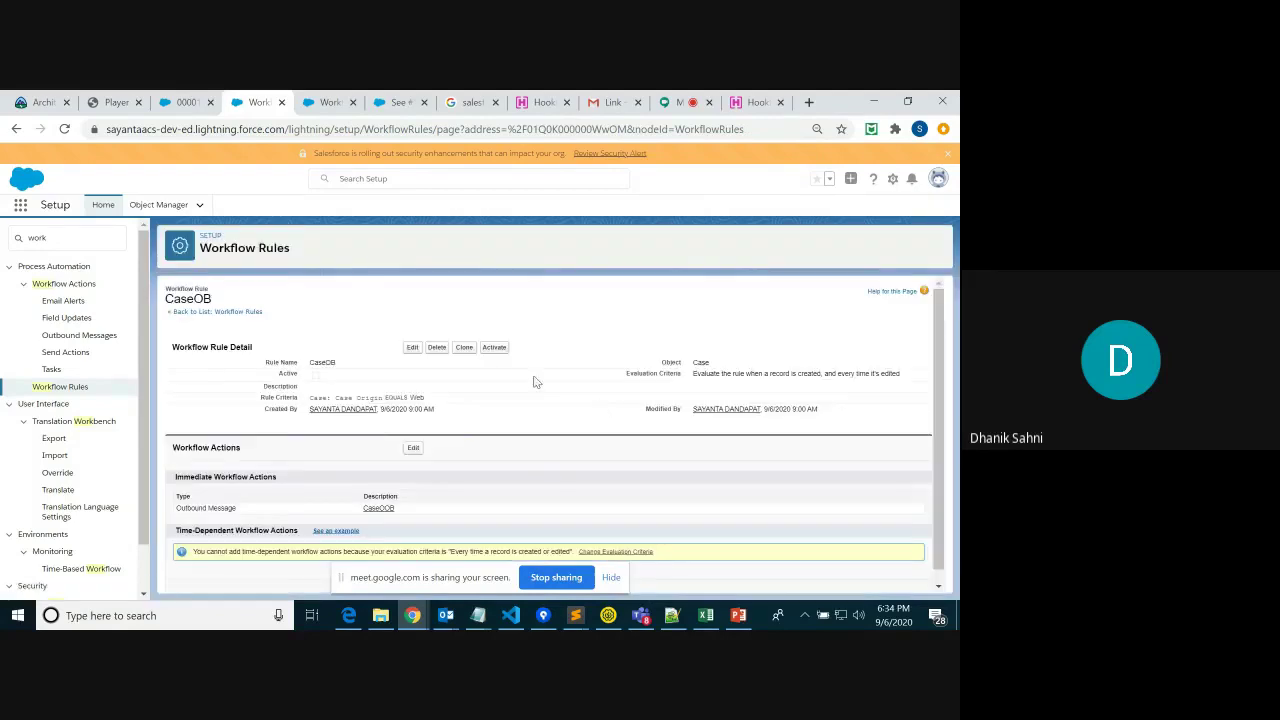
{"action": "left_click", "coordinate": [493, 348]}
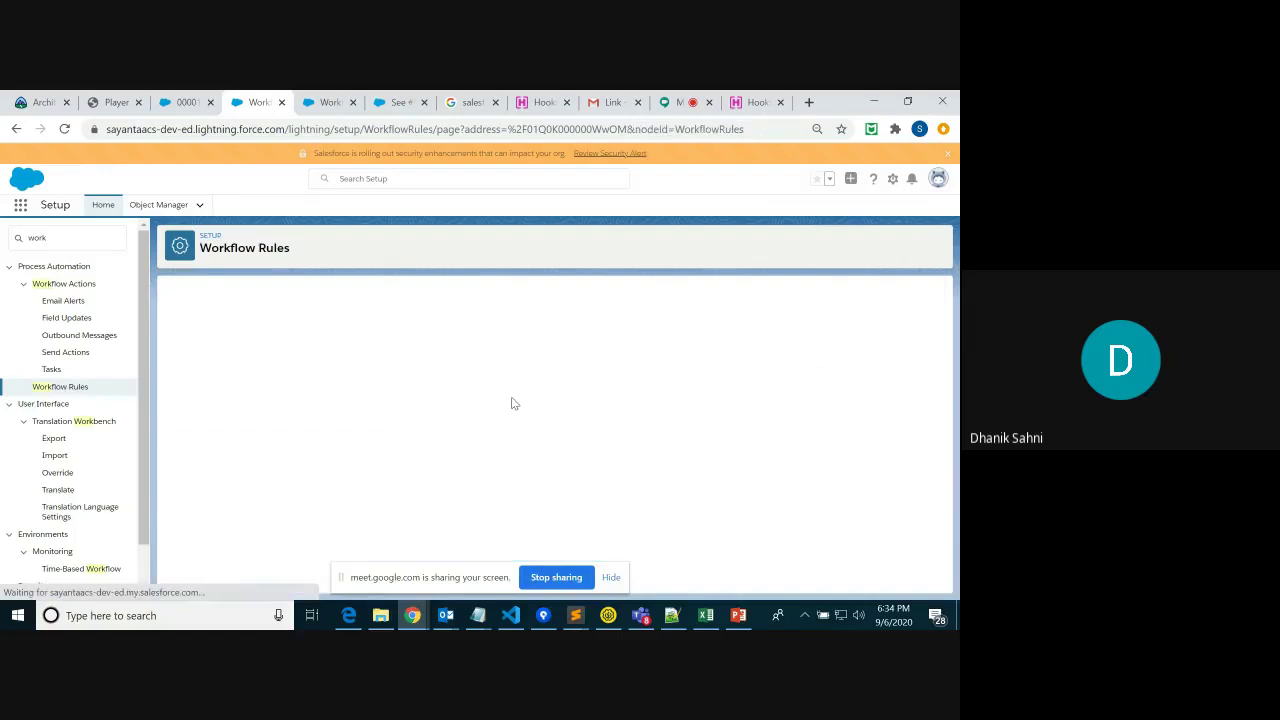
{"action": "left_click_drag", "start_coordinate": [262, 363], "coordinate": [352, 367]}
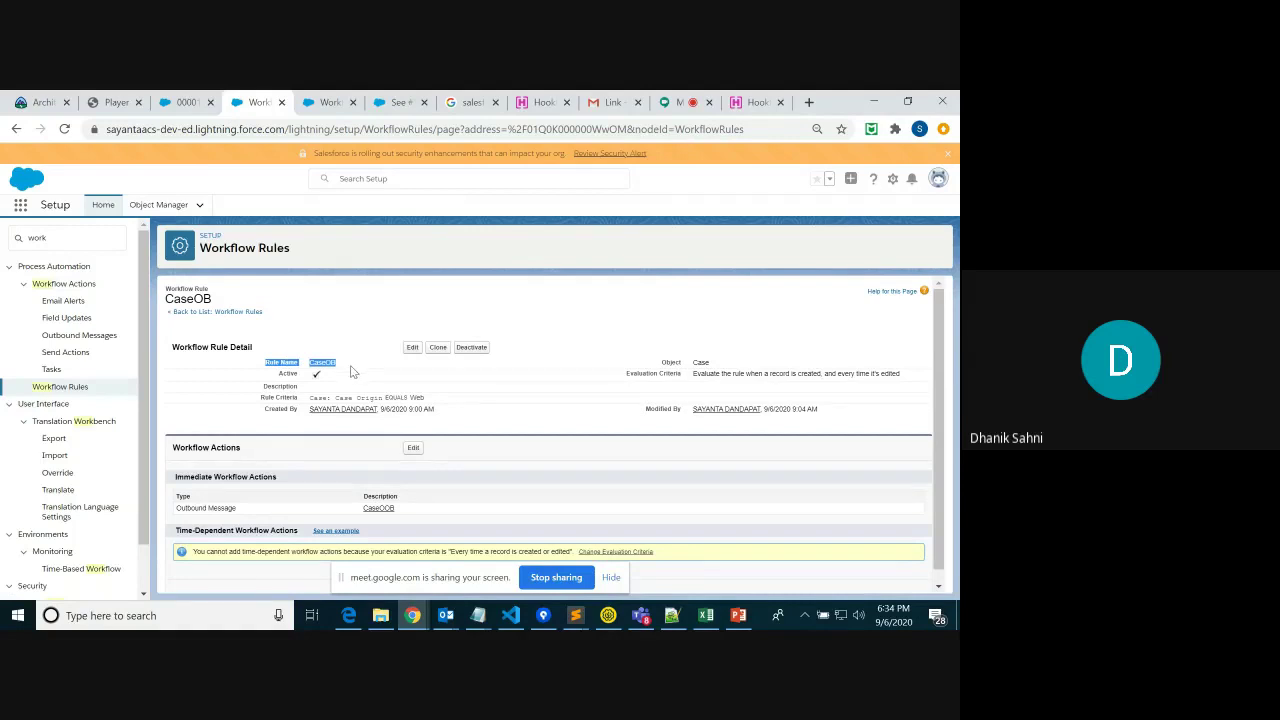
{"action": "left_click_drag", "start_coordinate": [260, 398], "coordinate": [297, 398]}
{"action": "left_click_drag", "start_coordinate": [430, 400], "coordinate": [296, 399]}
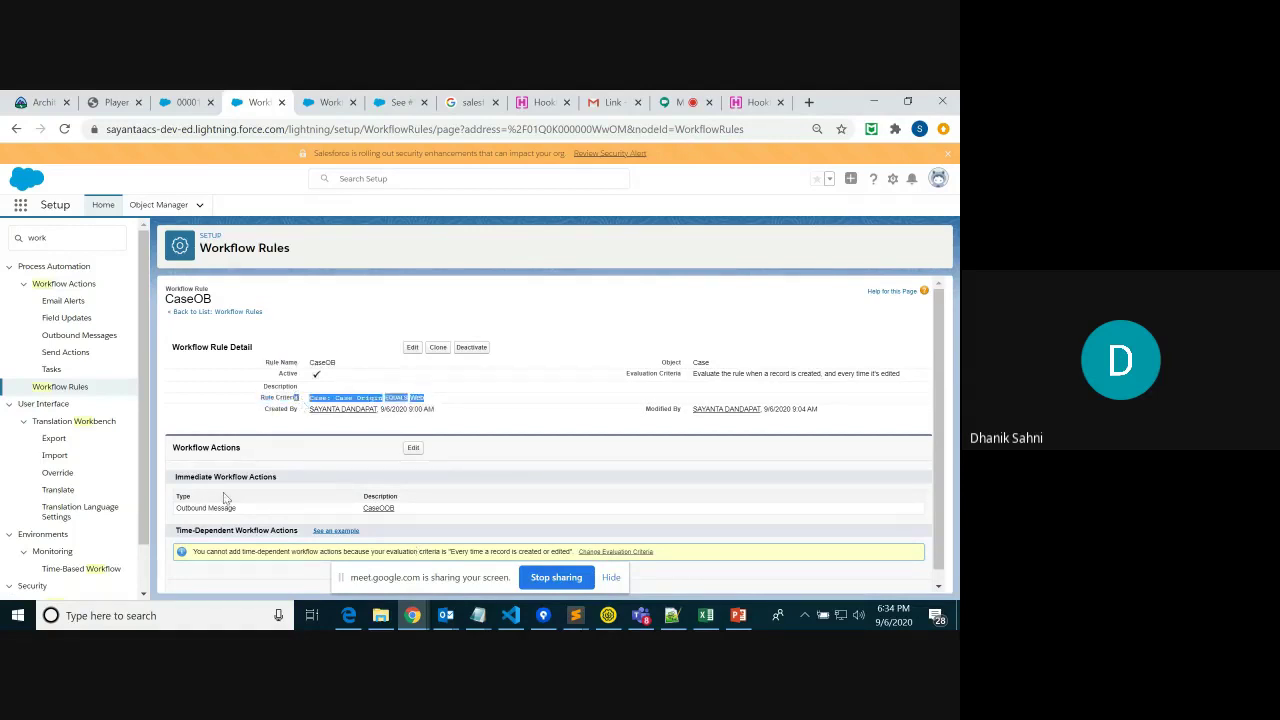
{"action": "left_click_drag", "start_coordinate": [178, 508], "coordinate": [267, 515]}
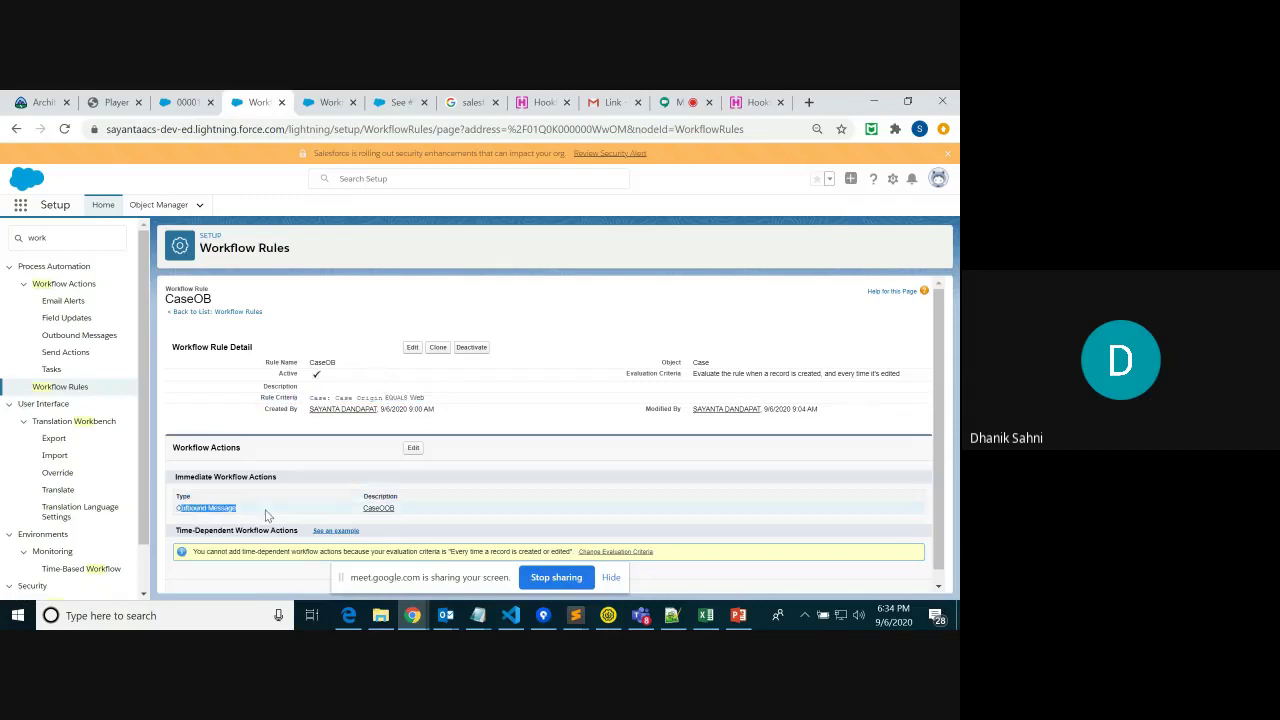
{"action": "left_click", "coordinate": [380, 509]}
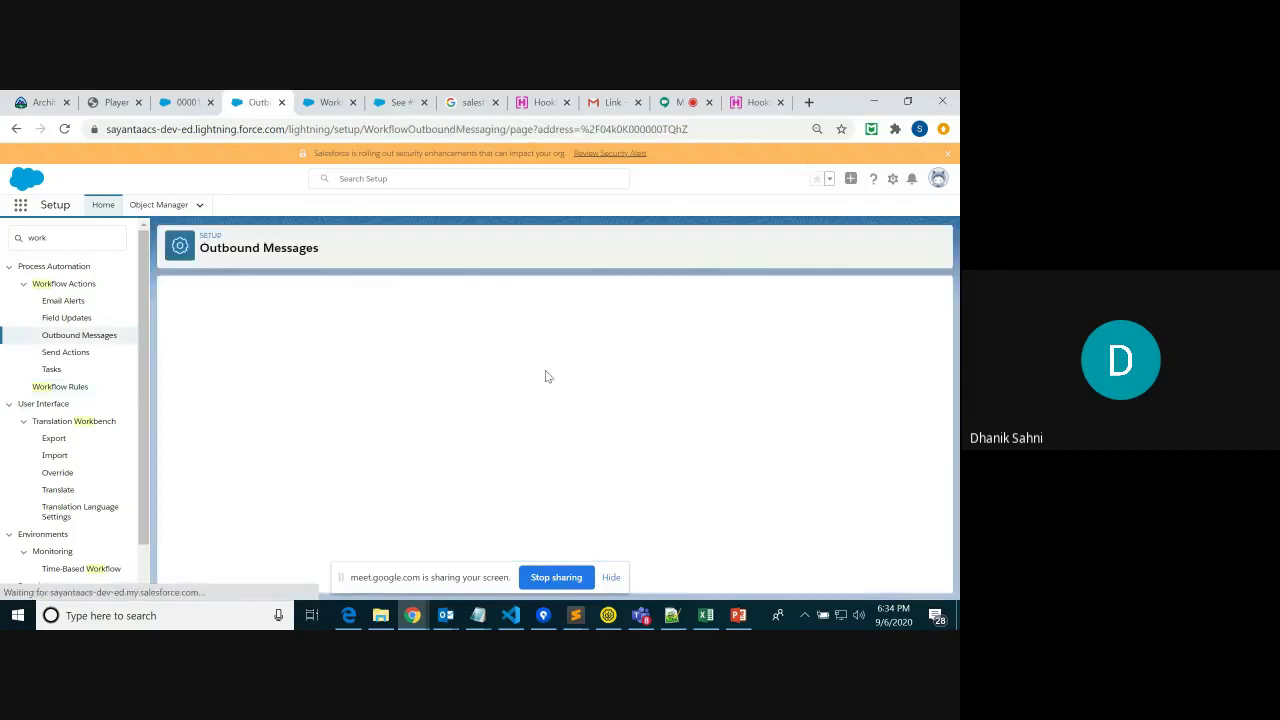
Highlight CaseOOB's Send Session ID setting and its list of fields to send
{"action": "left_click_drag", "start_coordinate": [937, 355], "coordinate": [937, 434]}
{"action": "left_click_drag", "start_coordinate": [307, 345], "coordinate": [442, 532]}
{"action": "left_click_drag", "start_coordinate": [937, 451], "coordinate": [936, 444]}
{"action": "left_click_drag", "start_coordinate": [251, 349], "coordinate": [310, 356]}
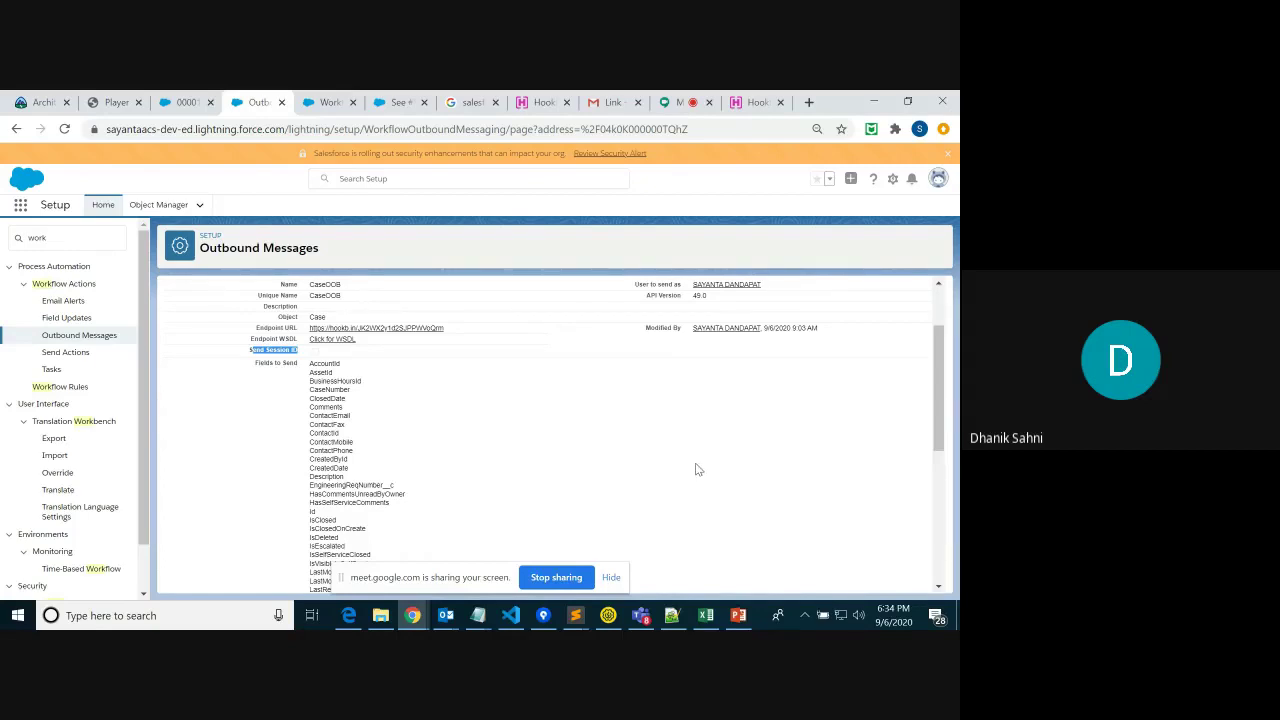
{"action": "left_click_drag", "start_coordinate": [310, 363], "coordinate": [400, 527]}
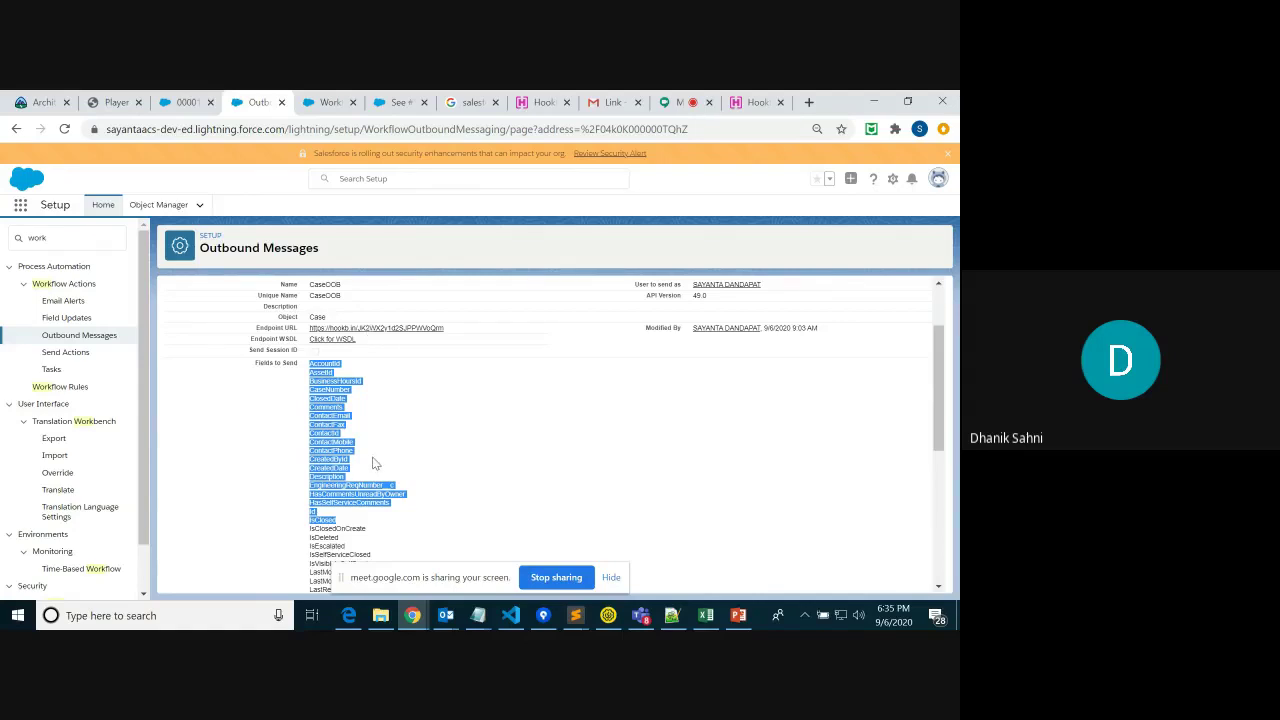
{"action": "left_click", "coordinate": [250, 350]}
{"action": "left_click_drag", "start_coordinate": [251, 350], "coordinate": [318, 350]}
{"action": "left_click", "coordinate": [318, 352]}
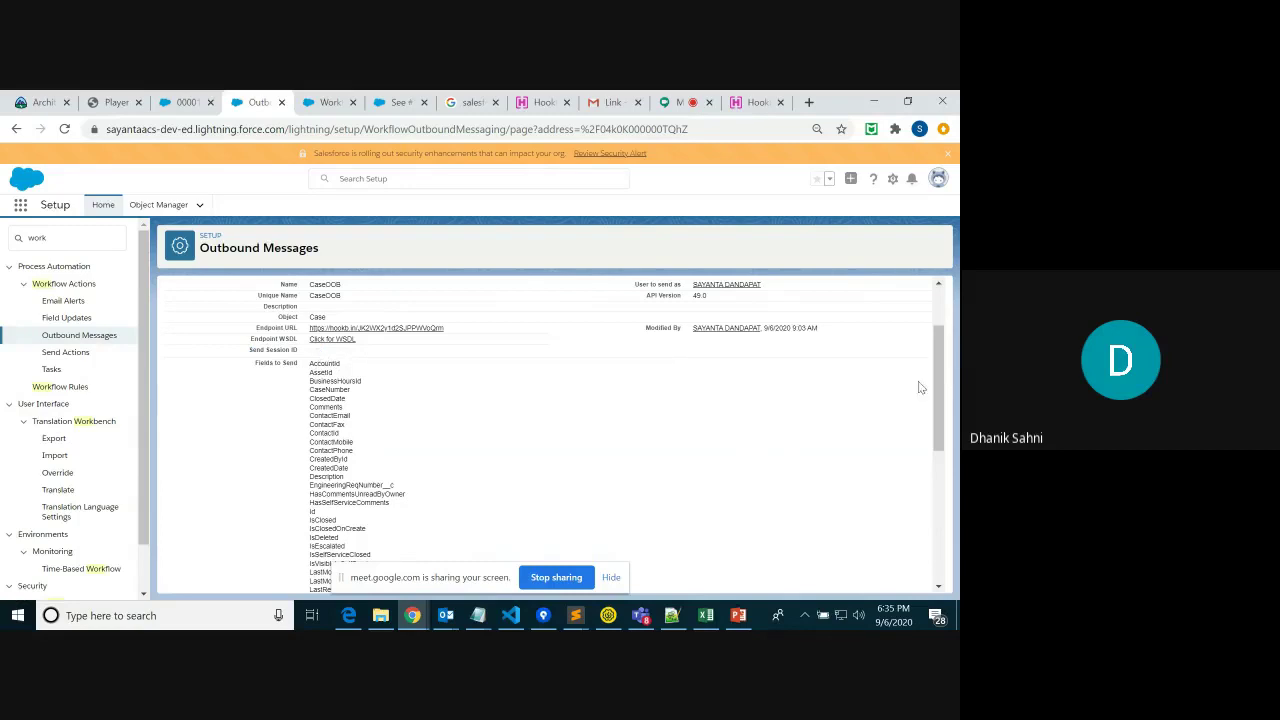
{"action": "scroll", "coordinate": [936, 397], "scroll_direction": "up", "scroll_amount": 2}
{"action": "left_click_drag", "start_coordinate": [251, 443], "coordinate": [324, 450]}
{"action": "left_click", "coordinate": [490, 534]}
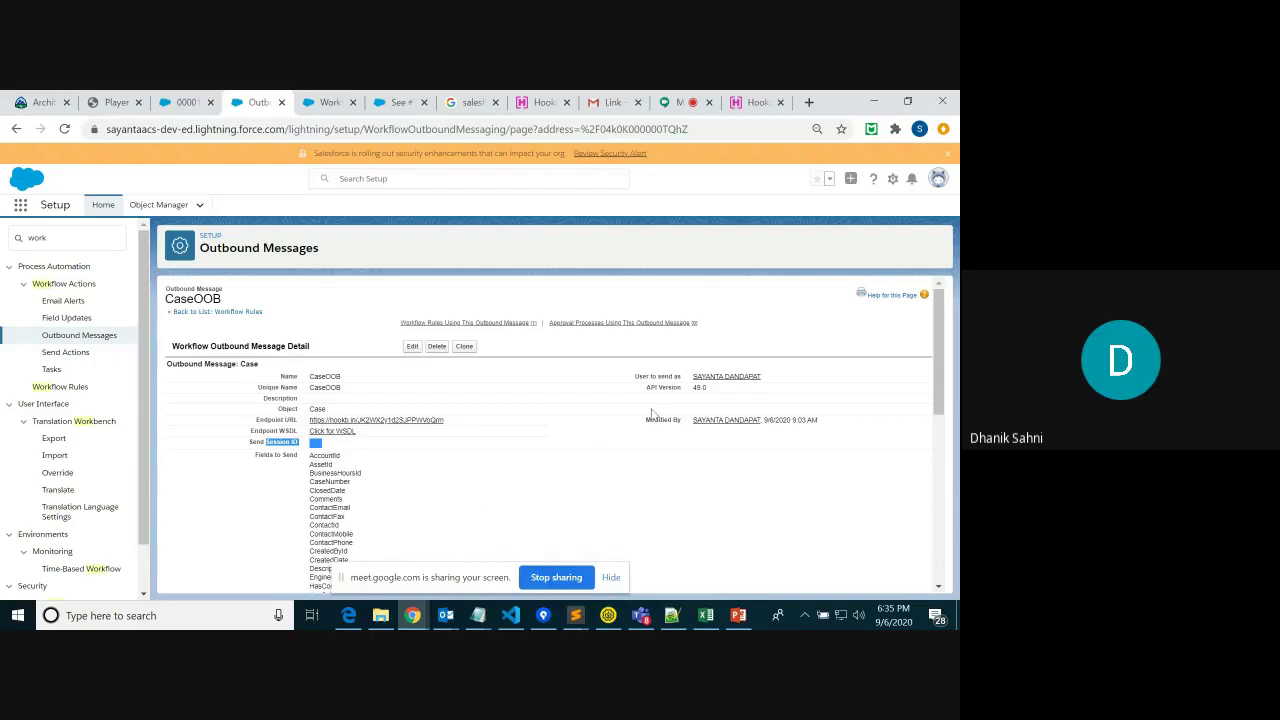
{"action": "left_click", "coordinate": [508, 510]}
{"action": "scroll", "coordinate": [937, 369], "scroll_direction": "down", "scroll_amount": 1}
{"action": "scroll", "coordinate": [937, 369], "scroll_direction": "up", "scroll_amount": 1}
Search the App Launcher for 'case', go to the Cases home page, then switch to Hookbin
{"action": "left_click", "coordinate": [20, 210]}
{"action": "type", "text": "case"}
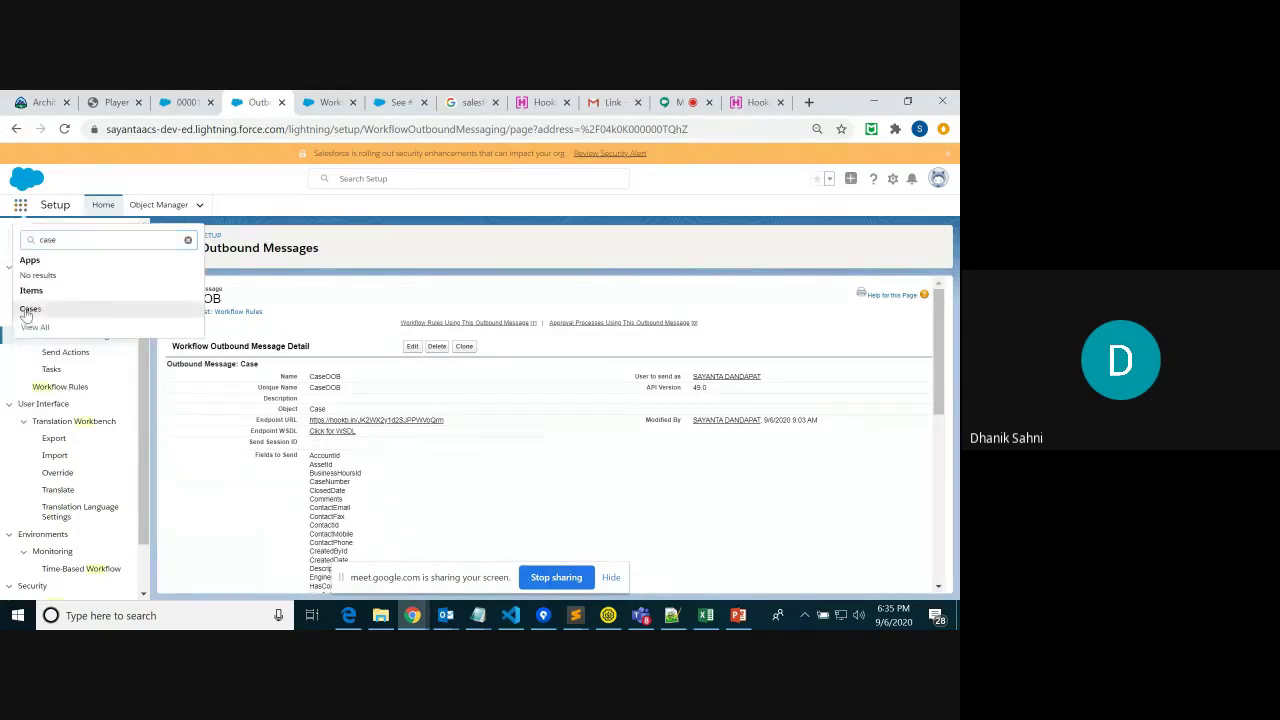
{"action": "left_click", "coordinate": [35, 309]}
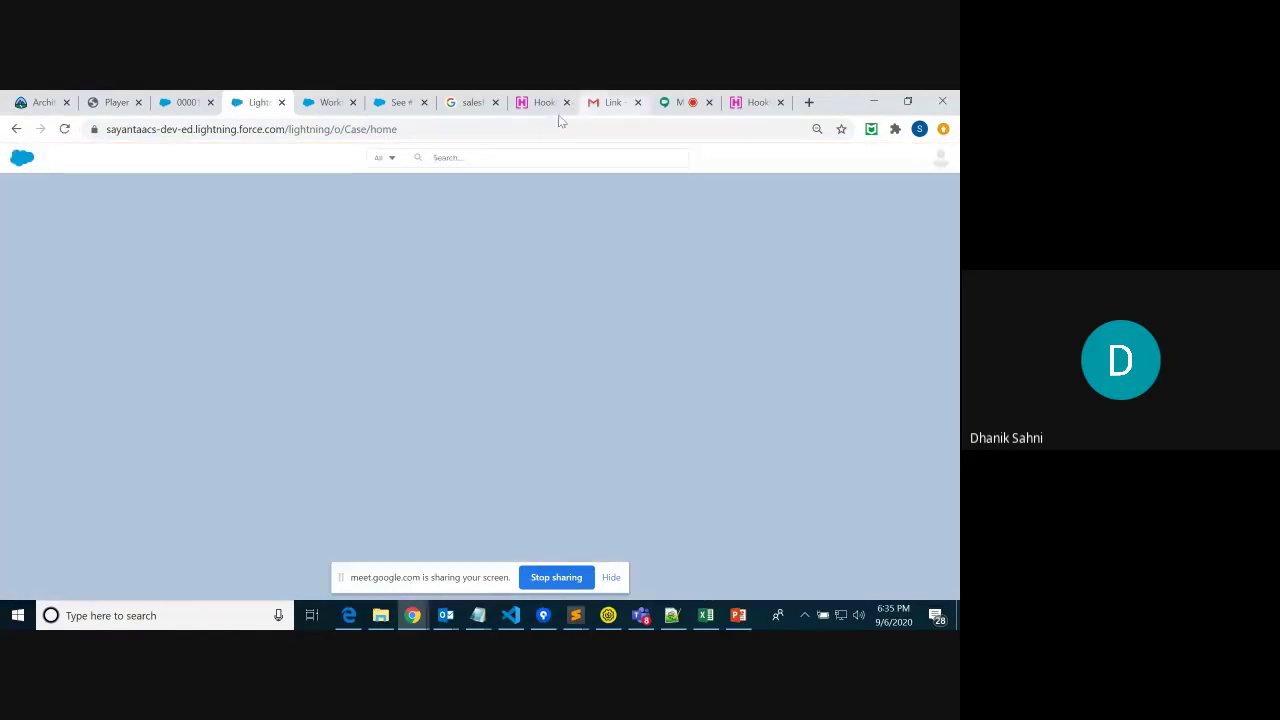
{"action": "left_click", "coordinate": [752, 102]}
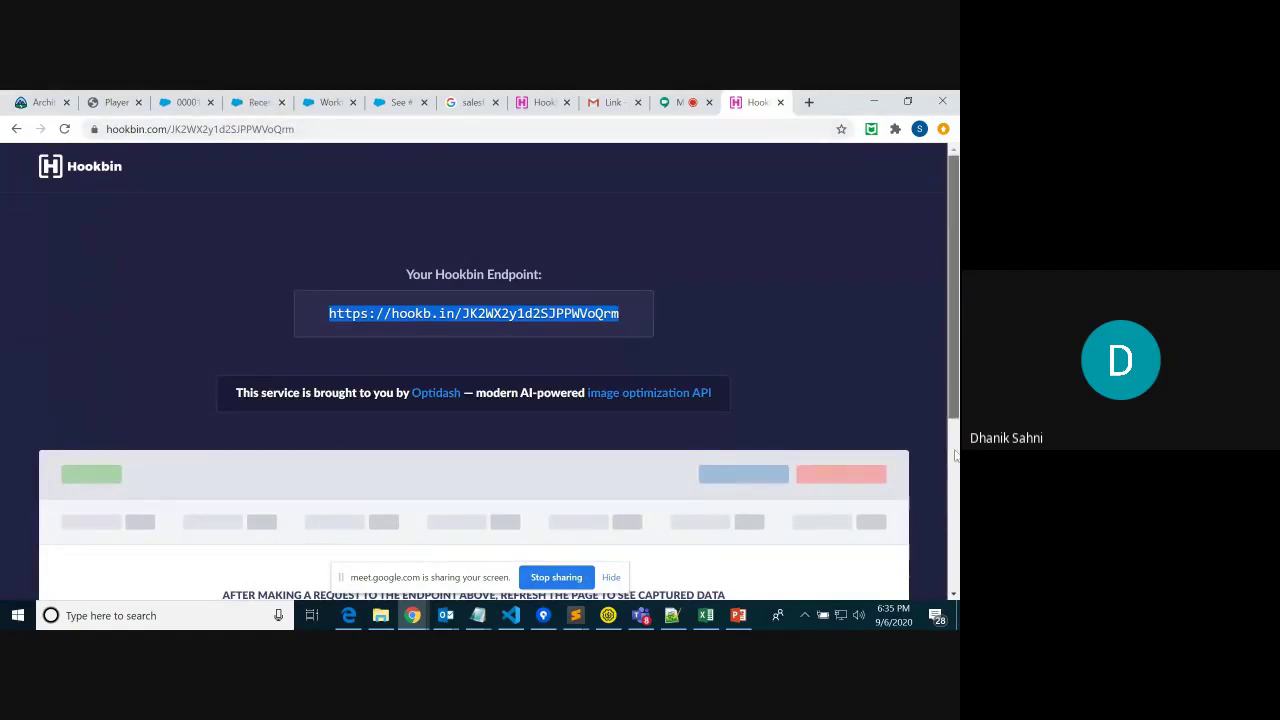
Scroll the Hookbin endpoint page down to its empty captured-data area and curl POST sample
{"action": "scroll", "coordinate": [950, 488], "scroll_direction": "down", "scroll_amount": 5}
{"action": "left_click_drag", "start_coordinate": [957, 558], "coordinate": [957, 584]}
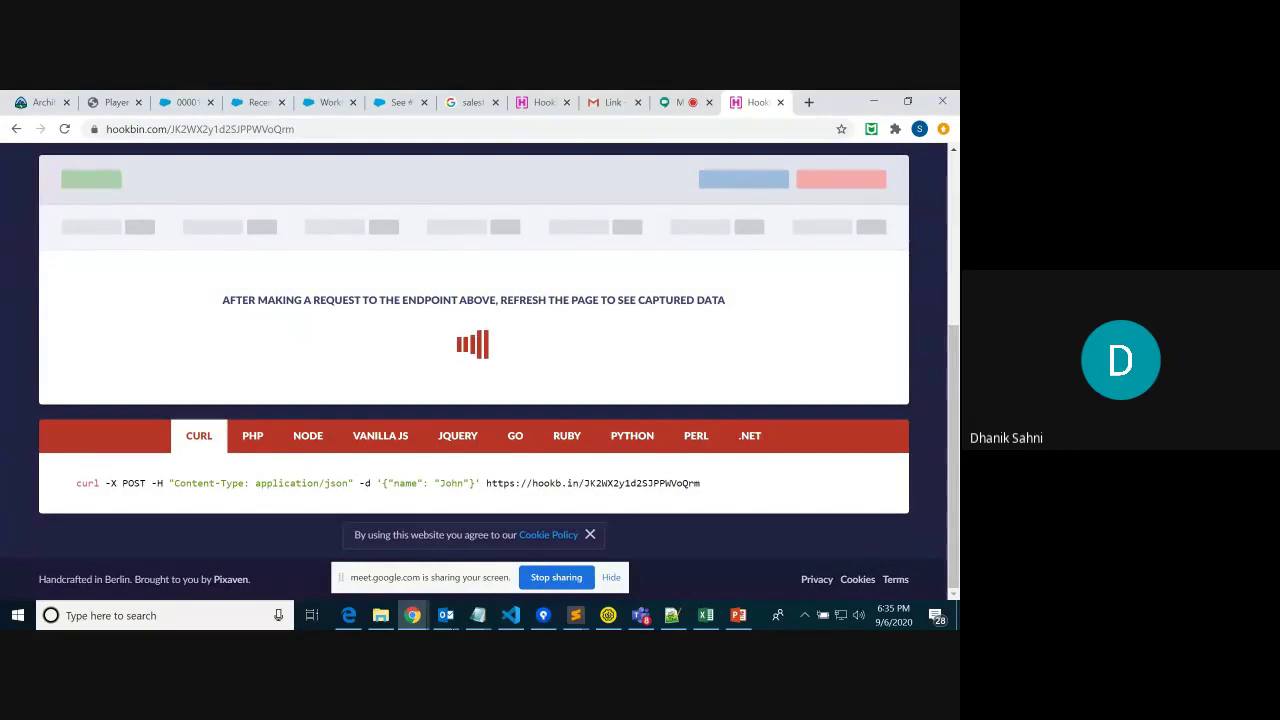
Open case 00001036 'Hi Core' from Recently Viewed and show its Case Origin choices
{"action": "left_click", "coordinate": [255, 102]}
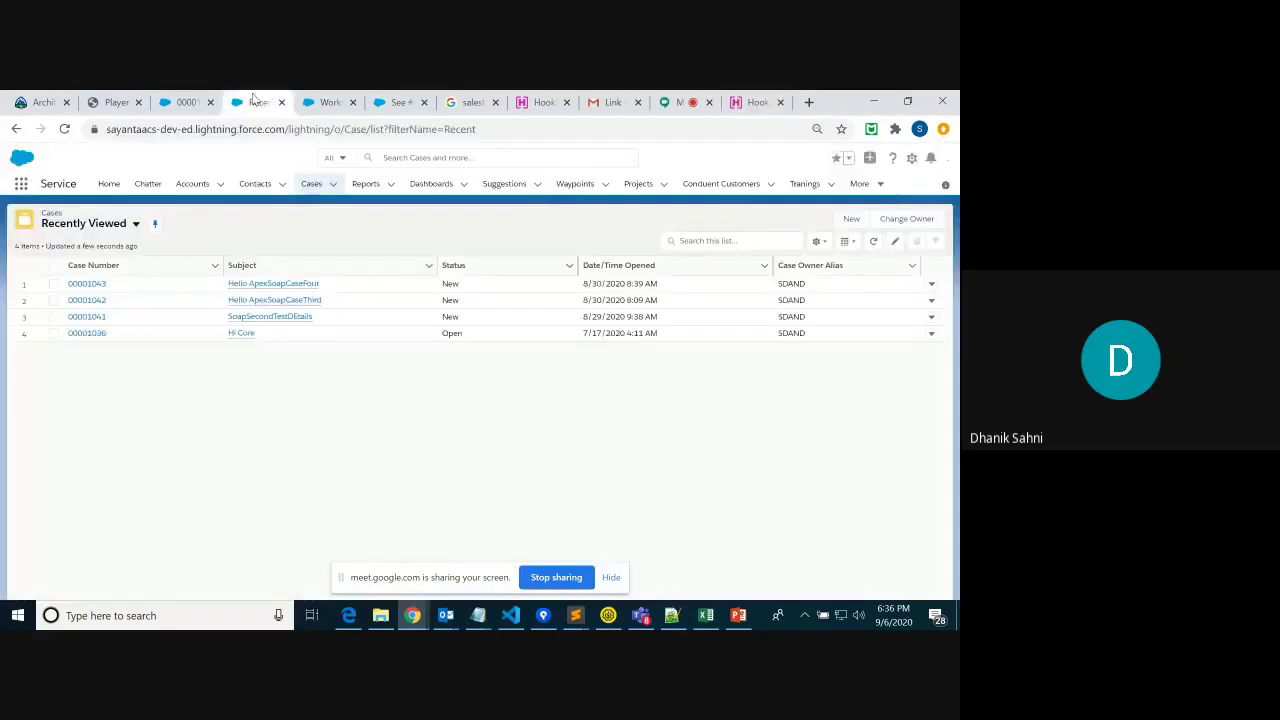
{"action": "left_click", "coordinate": [104, 334]}
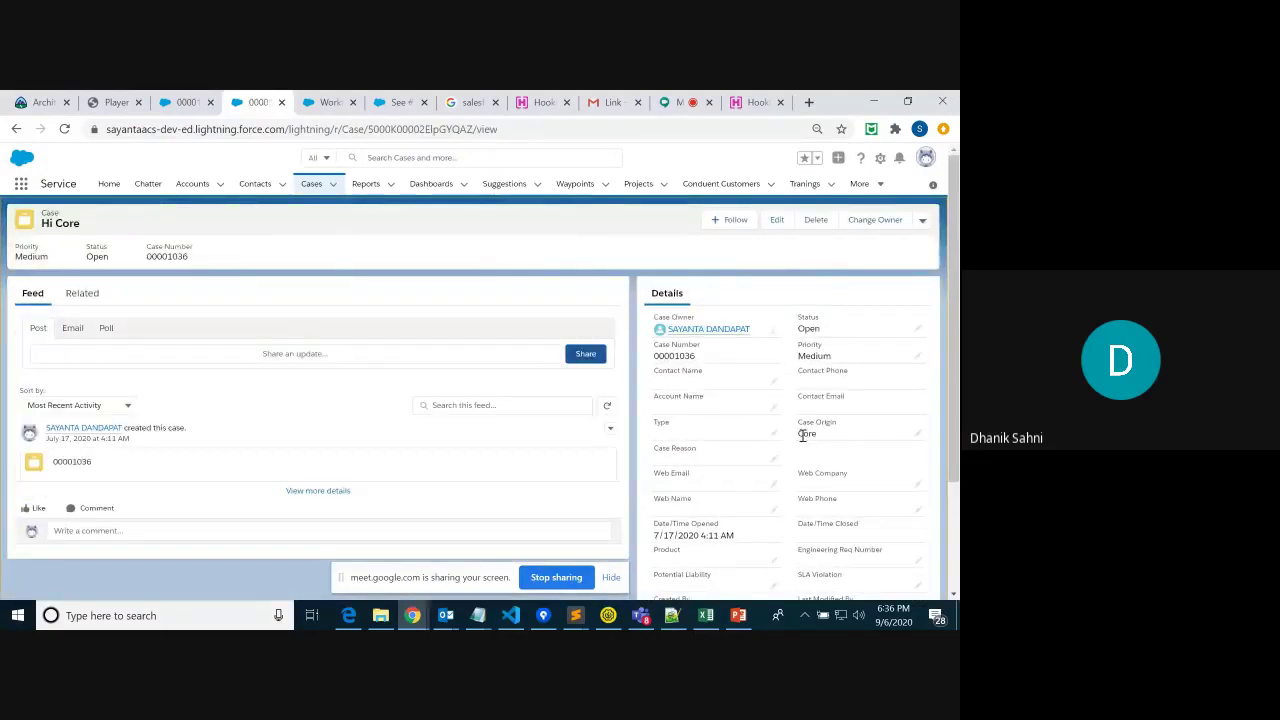
{"action": "left_click", "coordinate": [918, 435]}
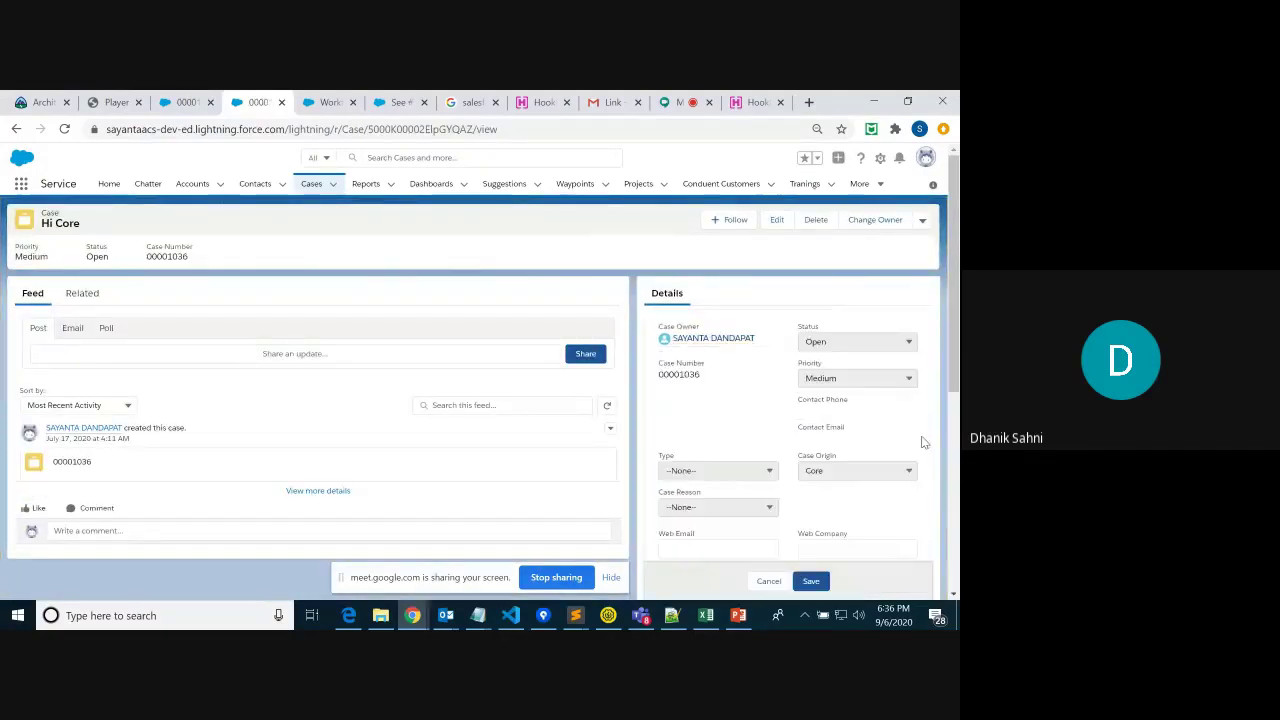
{"action": "left_click", "coordinate": [906, 489]}
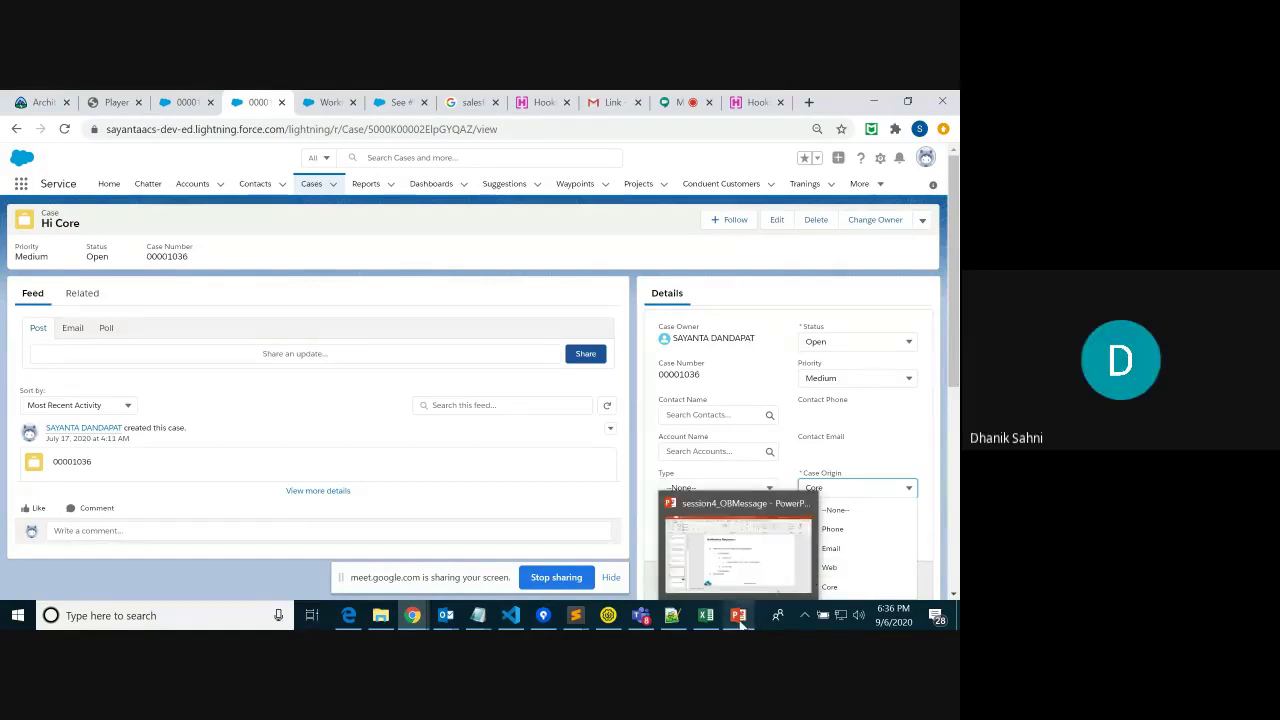
Switch over to the Google Meet call window
{"action": "mouse_move", "coordinate": [705, 618]}
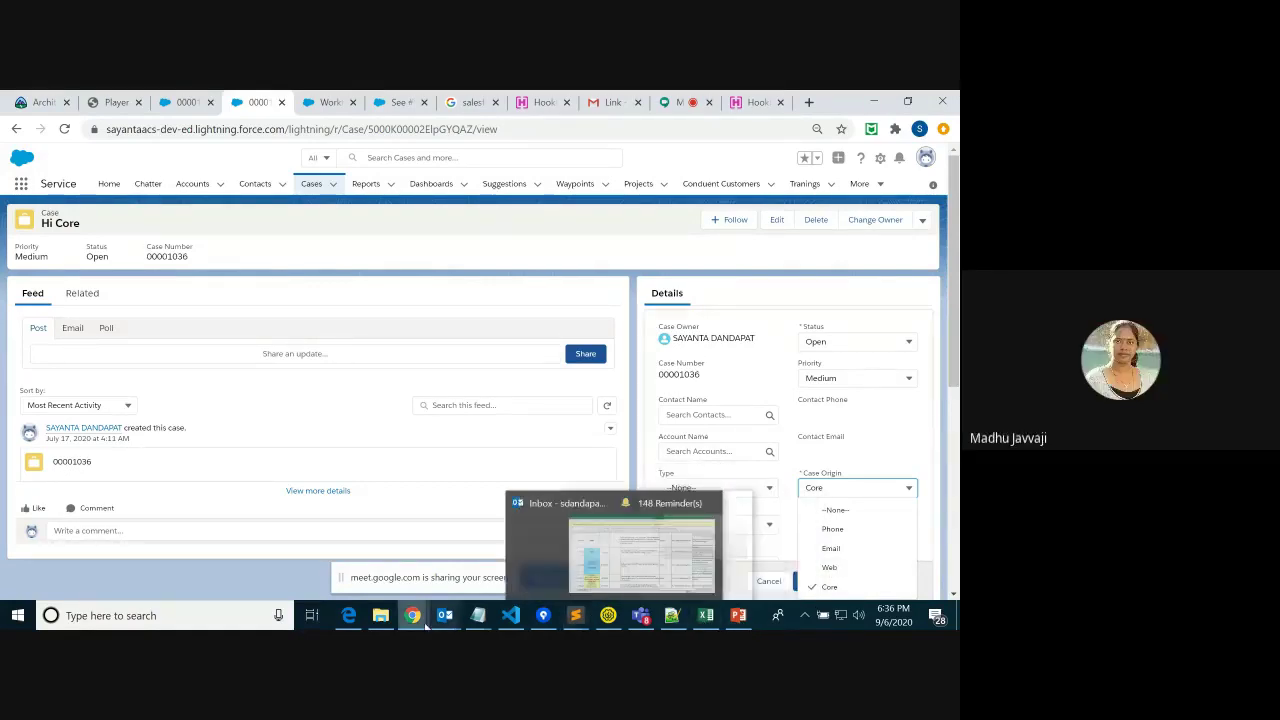
{"action": "left_click", "coordinate": [422, 620]}
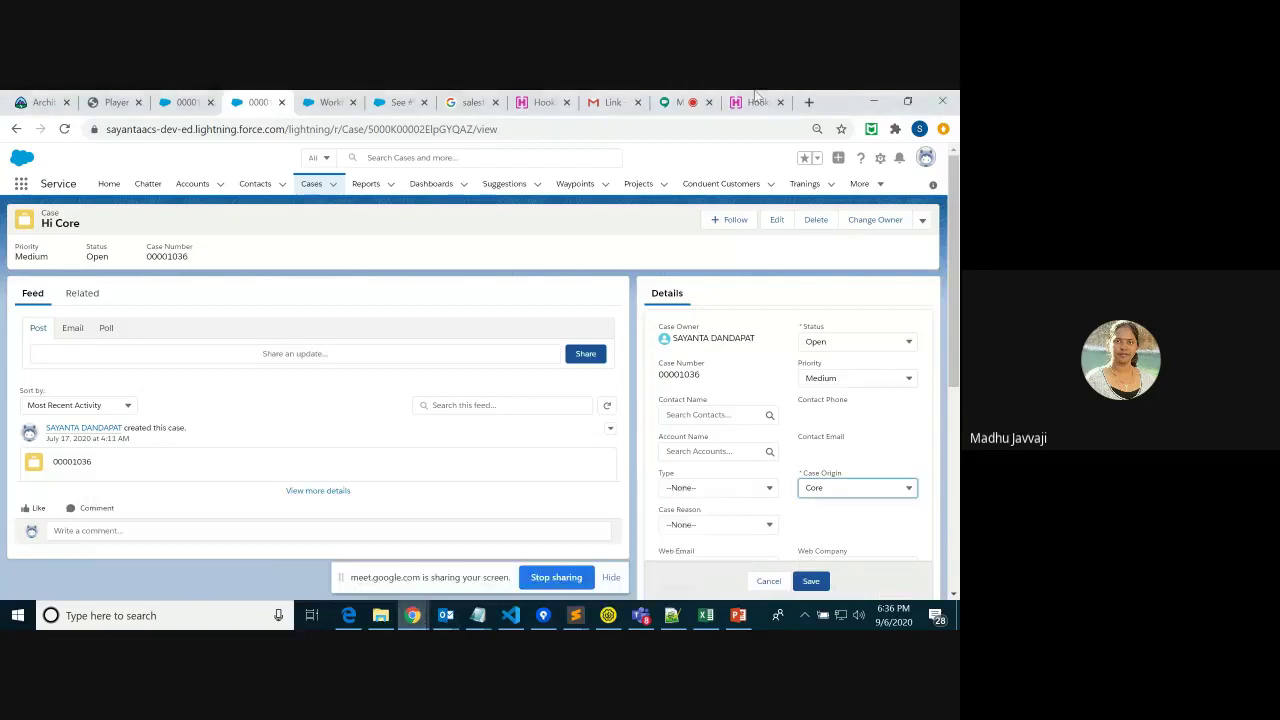
{"action": "left_click", "coordinate": [668, 103]}
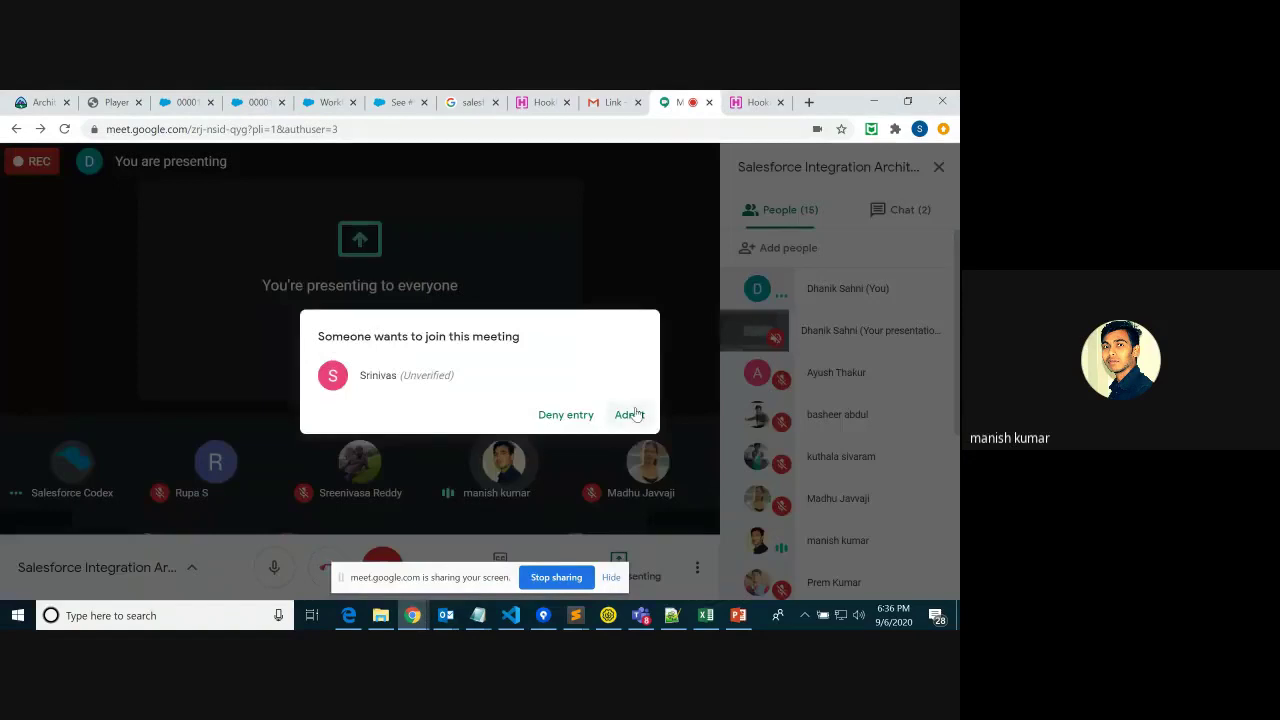
Admit the waiting participant, stop sharing, and bring up slide 6 of the session4_OBMessage deck
{"action": "left_click", "coordinate": [630, 414]}
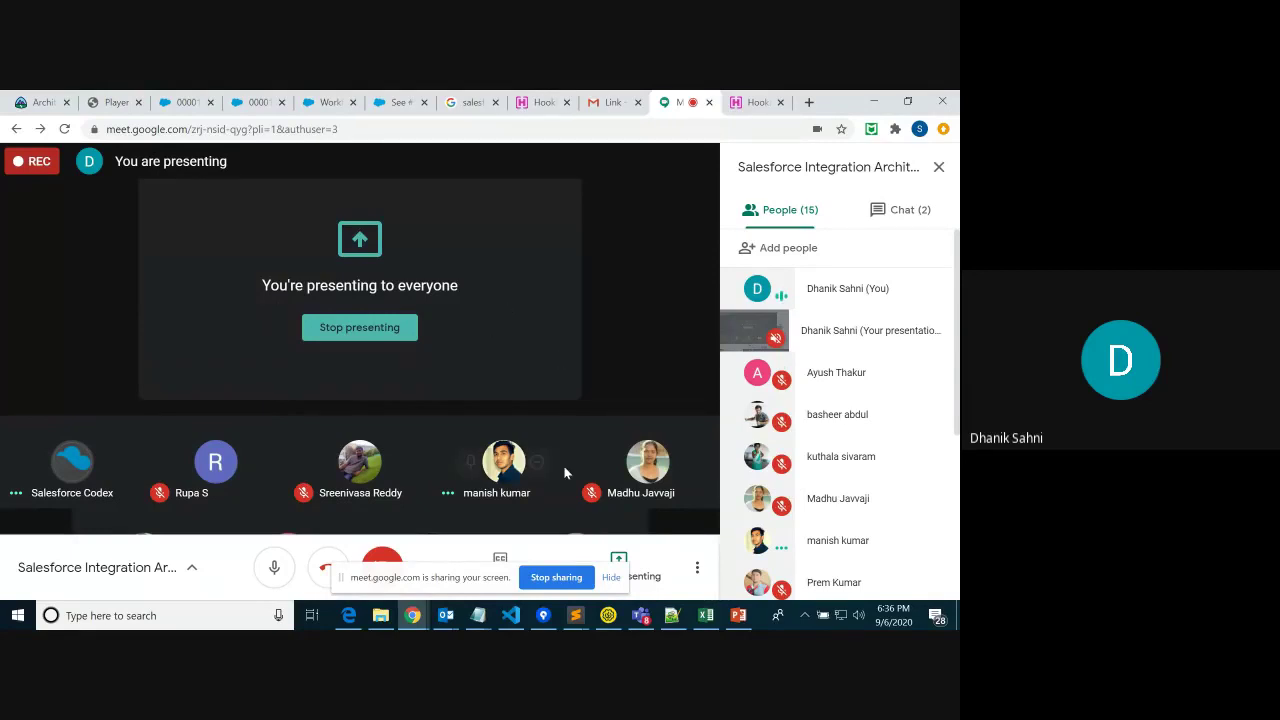
{"action": "left_click", "coordinate": [537, 584]}
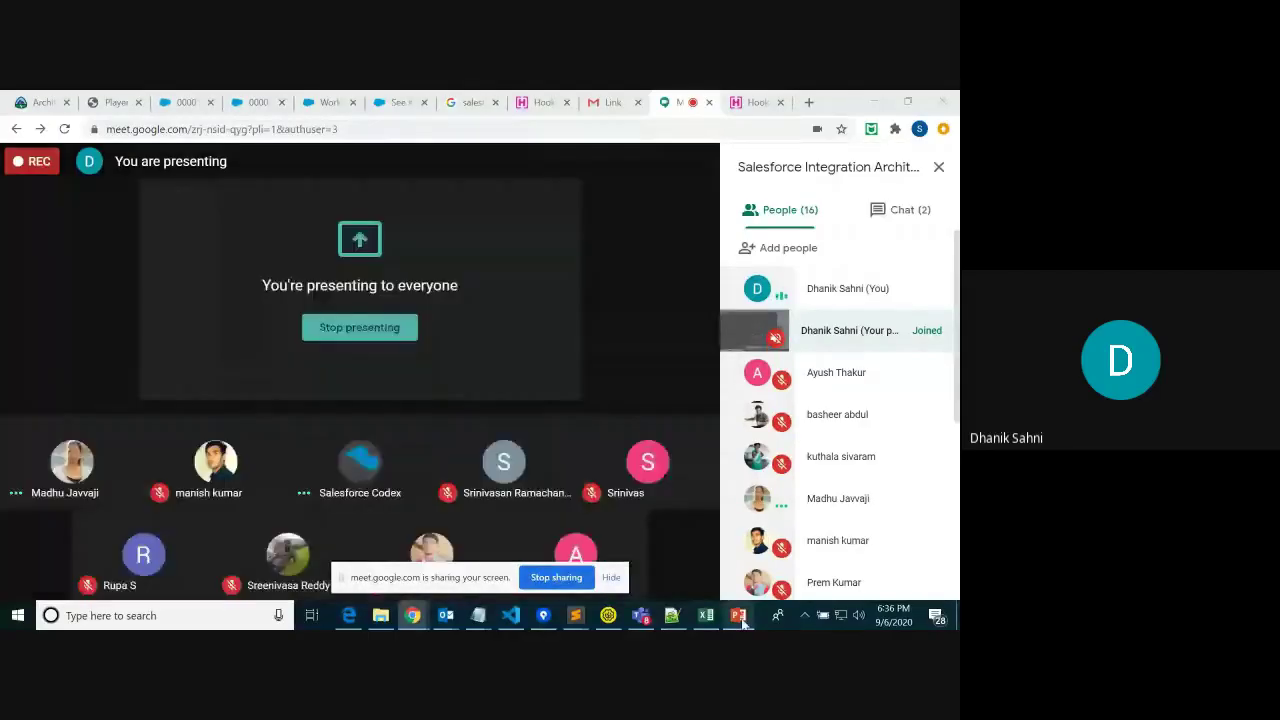
{"action": "left_click", "coordinate": [738, 615]}
{"action": "left_click", "coordinate": [577, 446]}
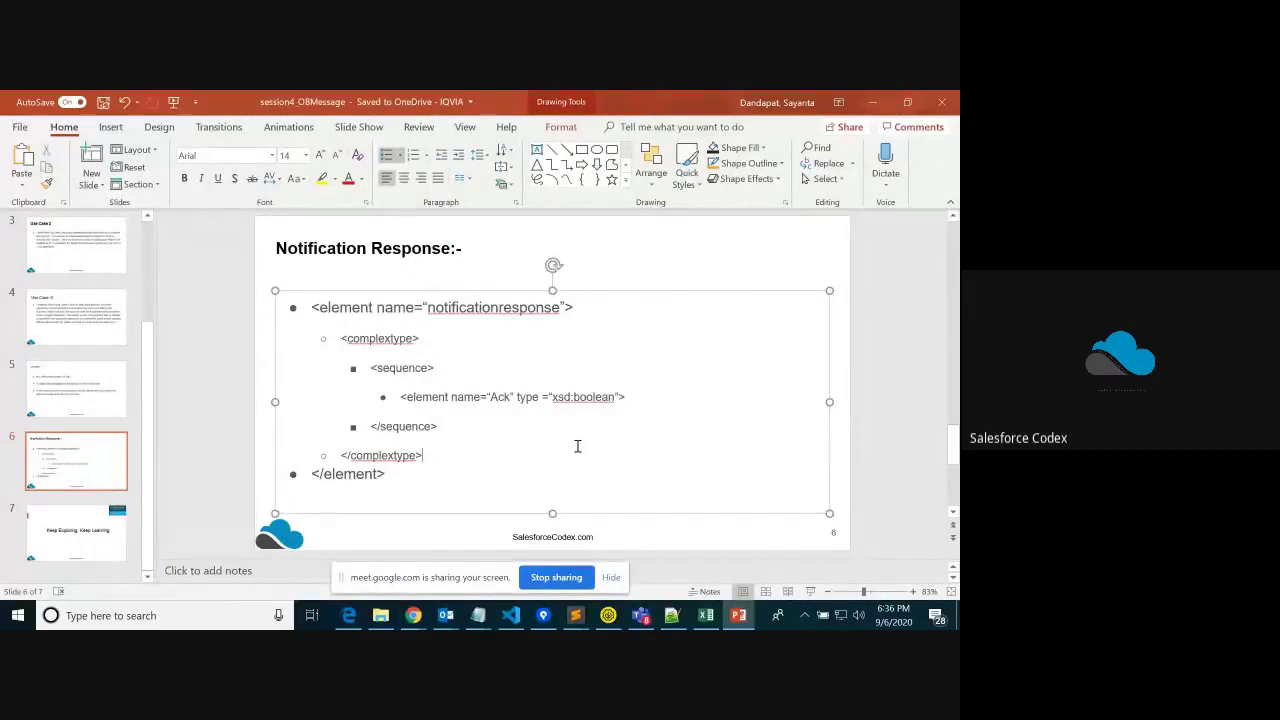
Present slide 6 briefly as a slide show, then hide Meet's screen-sharing notice
{"action": "left_click", "coordinate": [810, 592]}
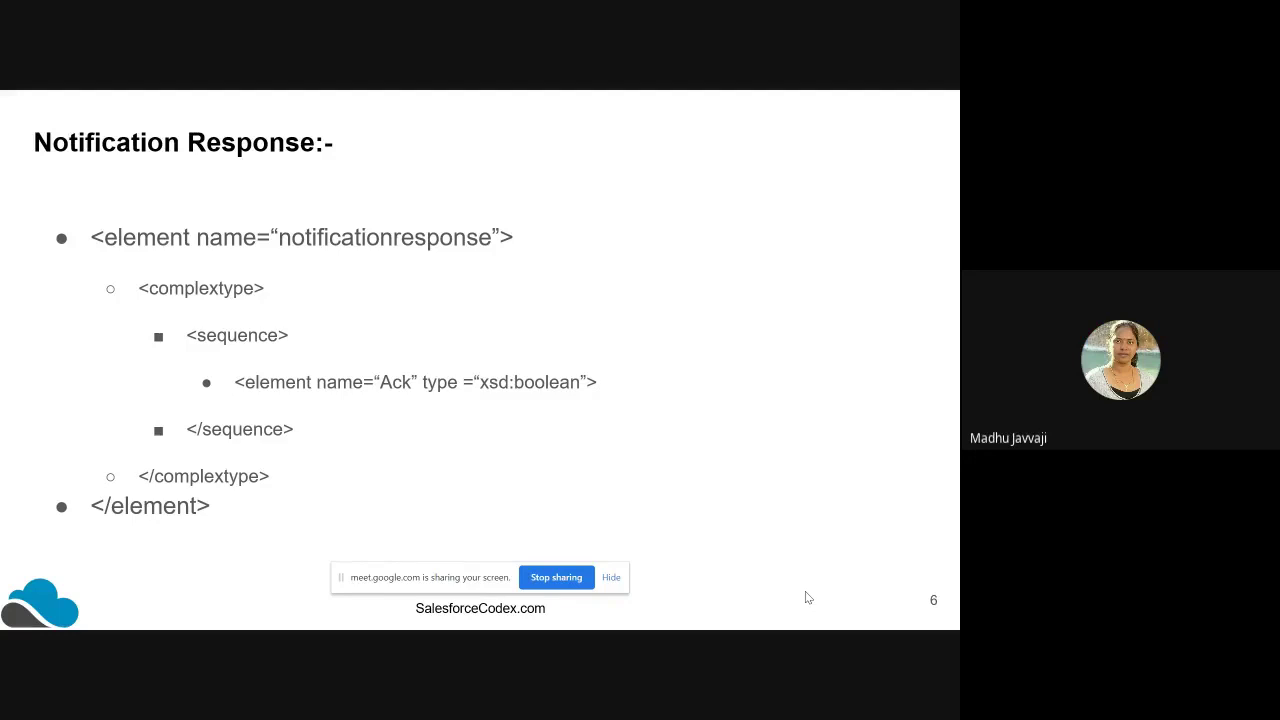
{"action": "key", "text": "Escape"}
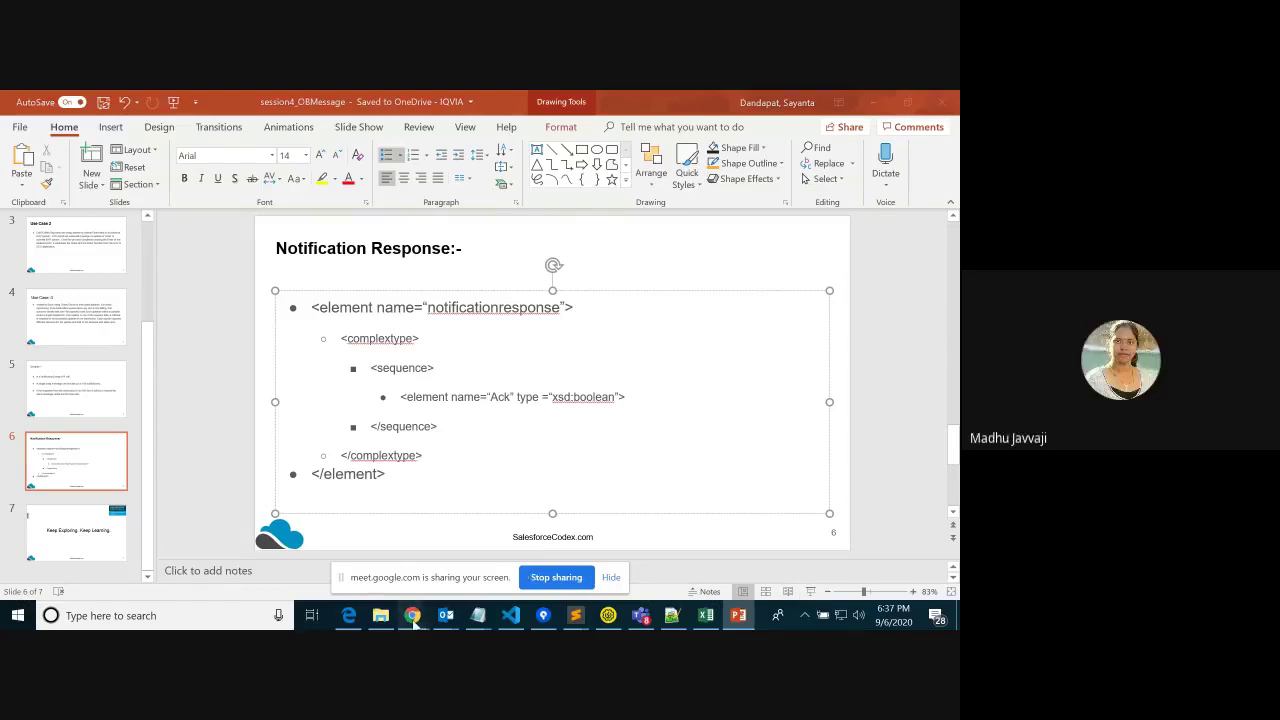
{"action": "mouse_move", "coordinate": [413, 620]}
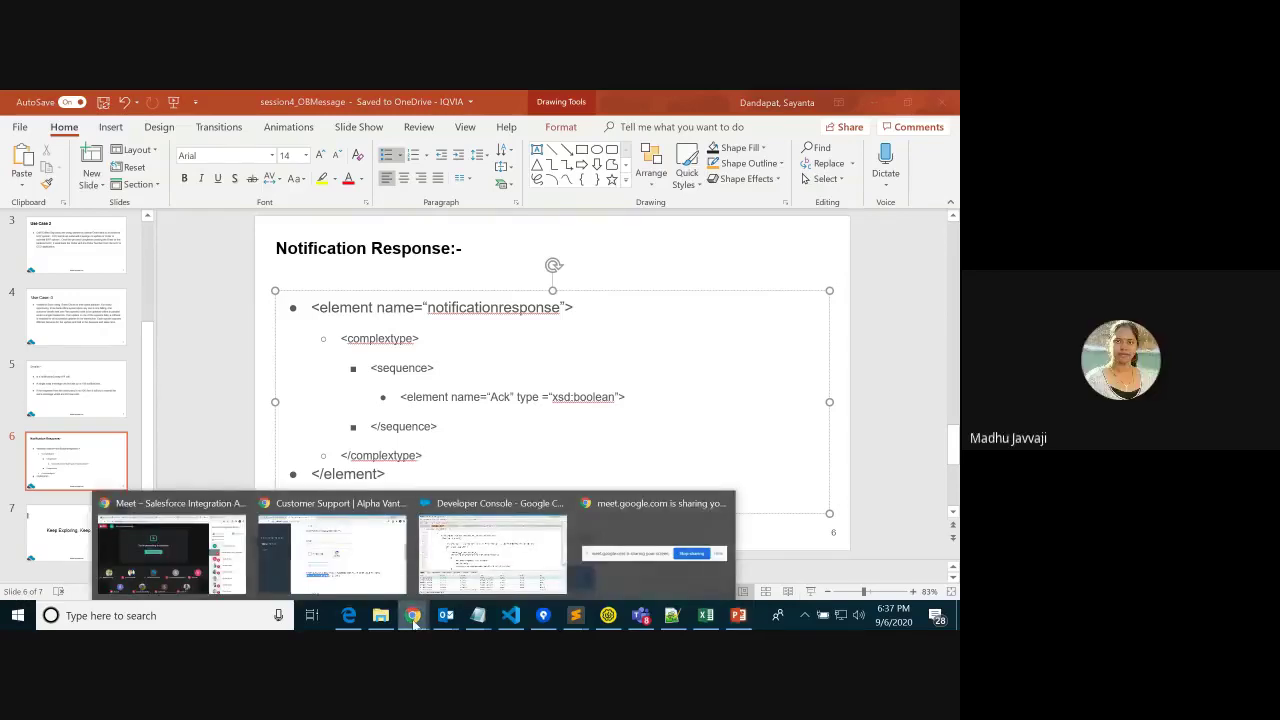
{"action": "left_click", "coordinate": [170, 555]}
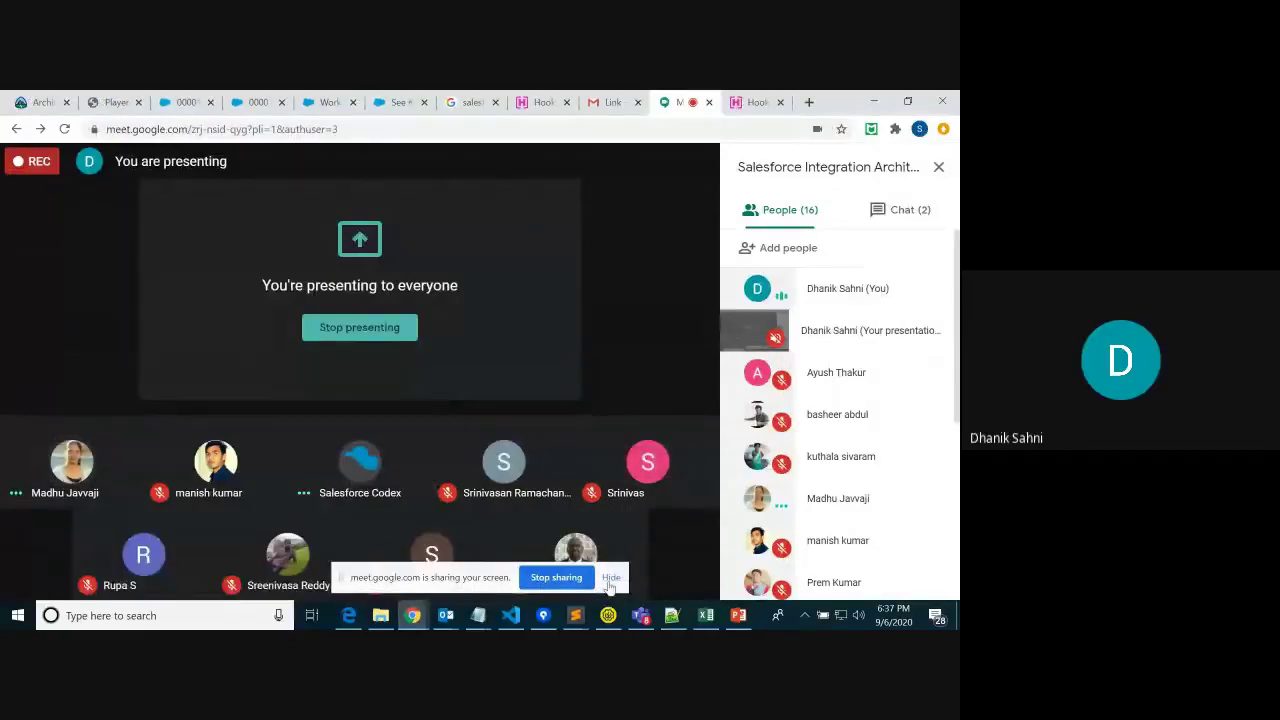
{"action": "left_click", "coordinate": [611, 578]}
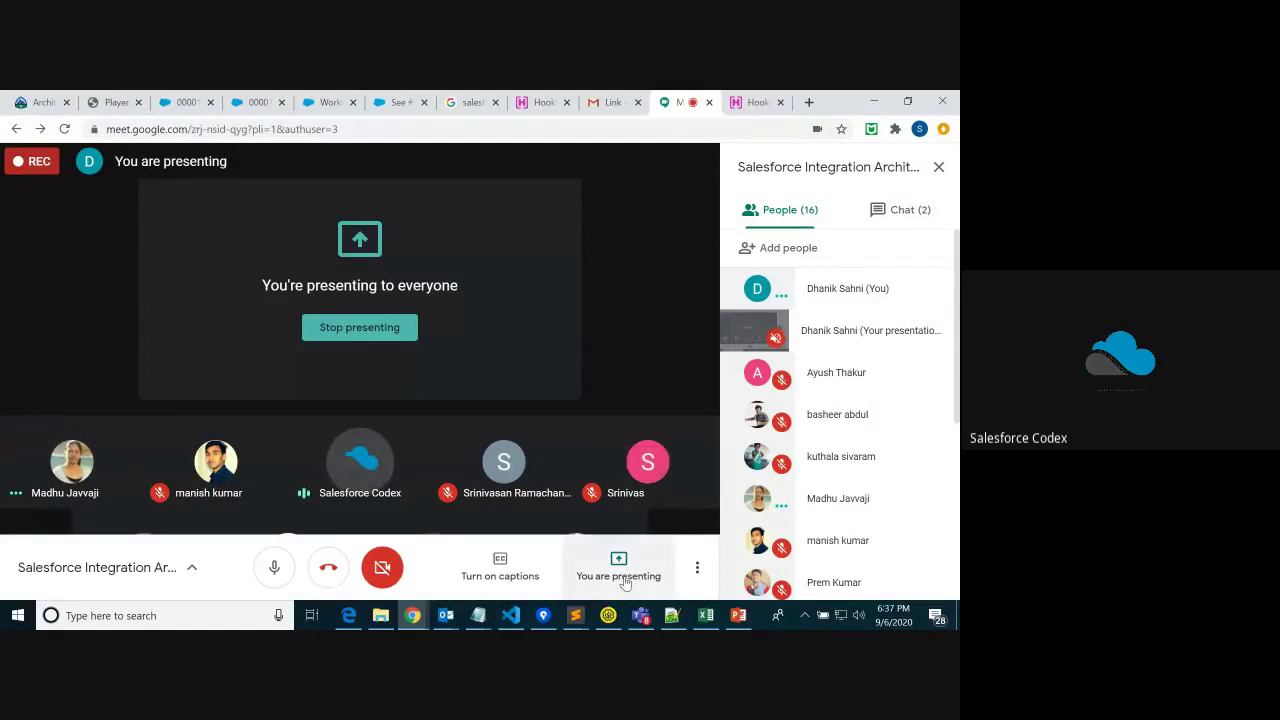
Step through slides 1–3 to Use Case 2, then minimize PowerPoint
{"action": "left_click", "coordinate": [735, 615]}
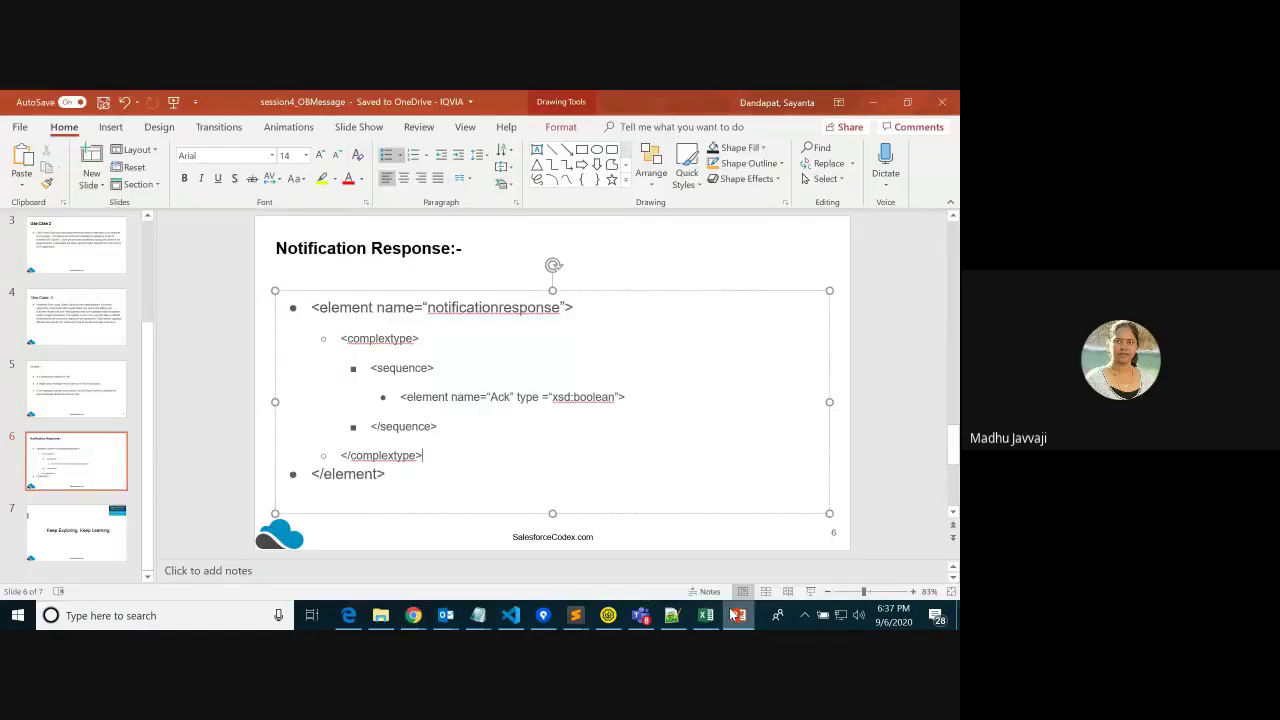
{"action": "scroll", "coordinate": [76, 350], "scroll_direction": "up", "scroll_amount": 5}
{"action": "left_click", "coordinate": [76, 250]}
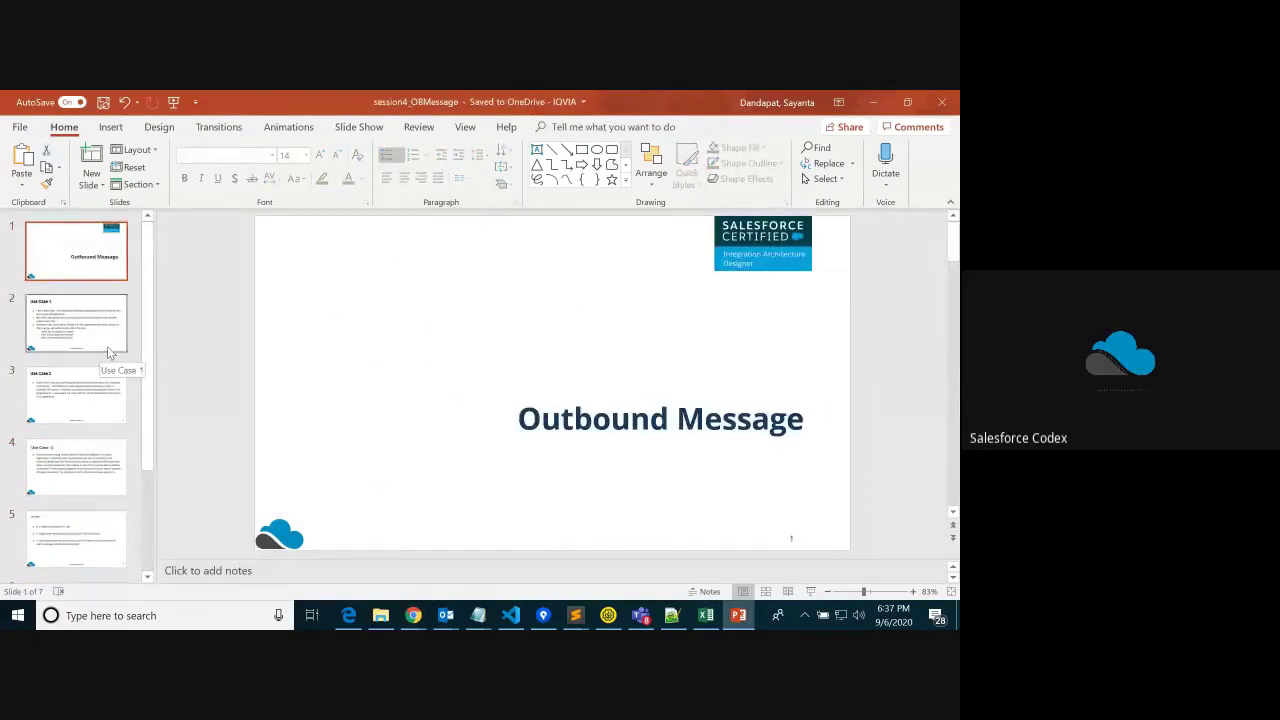
{"action": "left_click", "coordinate": [106, 345]}
{"action": "left_click", "coordinate": [114, 420]}
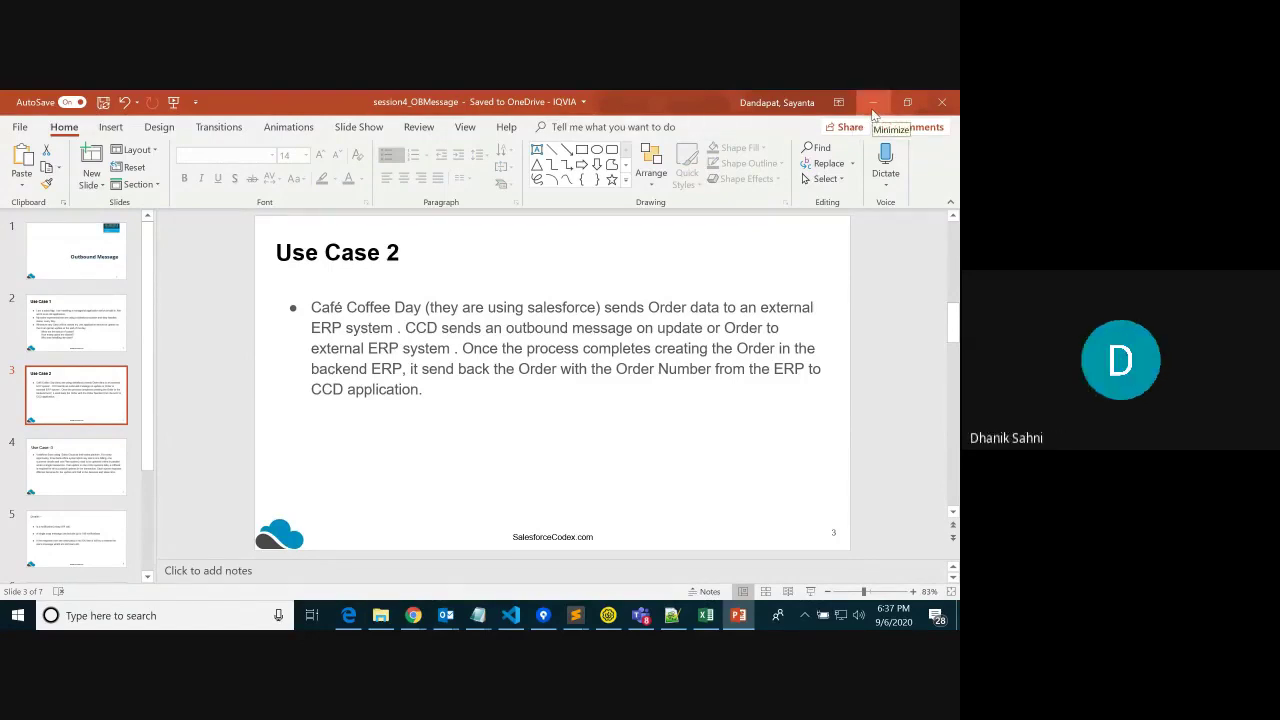
{"action": "left_click", "coordinate": [873, 103]}
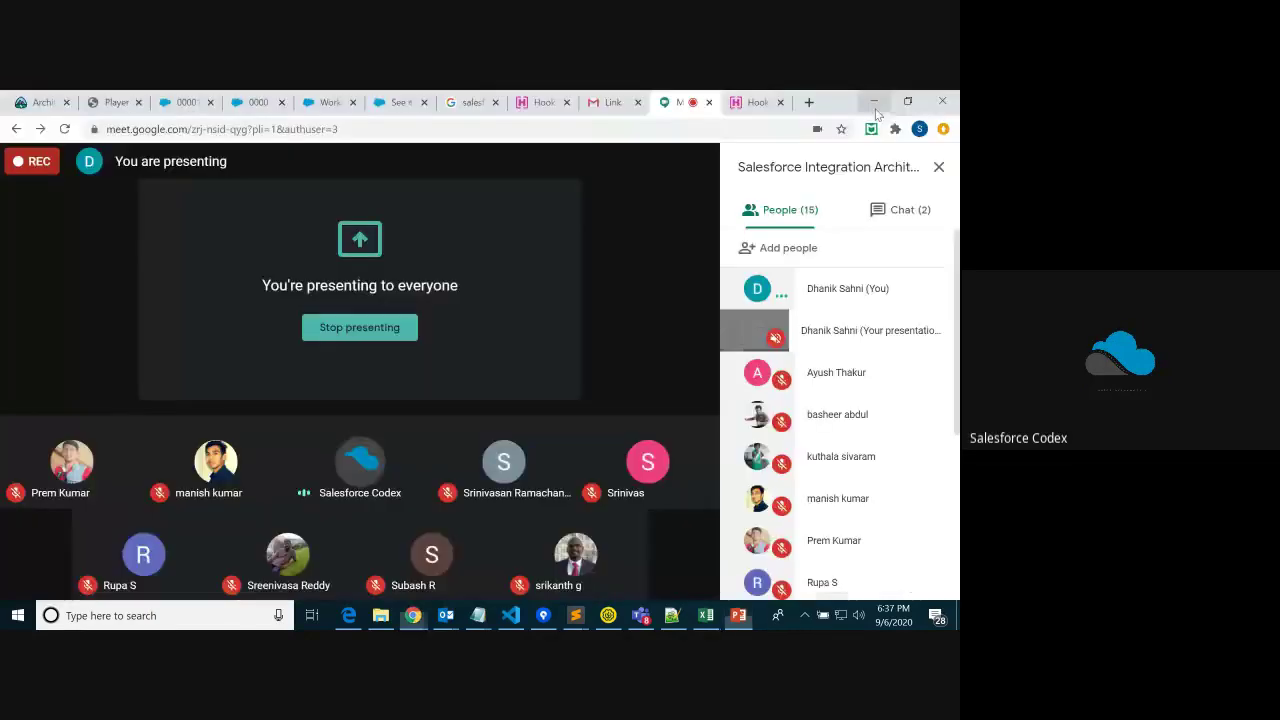
{"action": "left_click", "coordinate": [186, 102]}
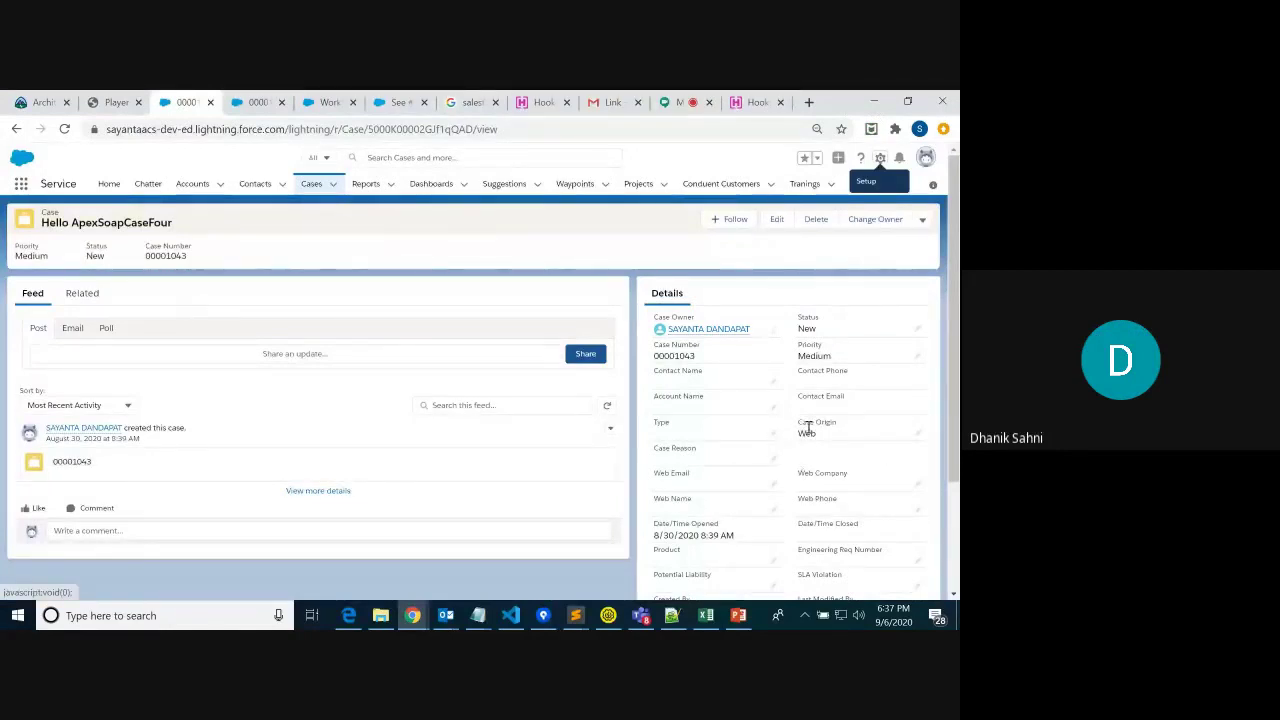
Re-save case 'Hello ApexSoapCaseFour' with Case Origin Web, then check Hookbin for a captured request
{"action": "scroll", "coordinate": [955, 423], "scroll_direction": "down", "scroll_amount": 3}
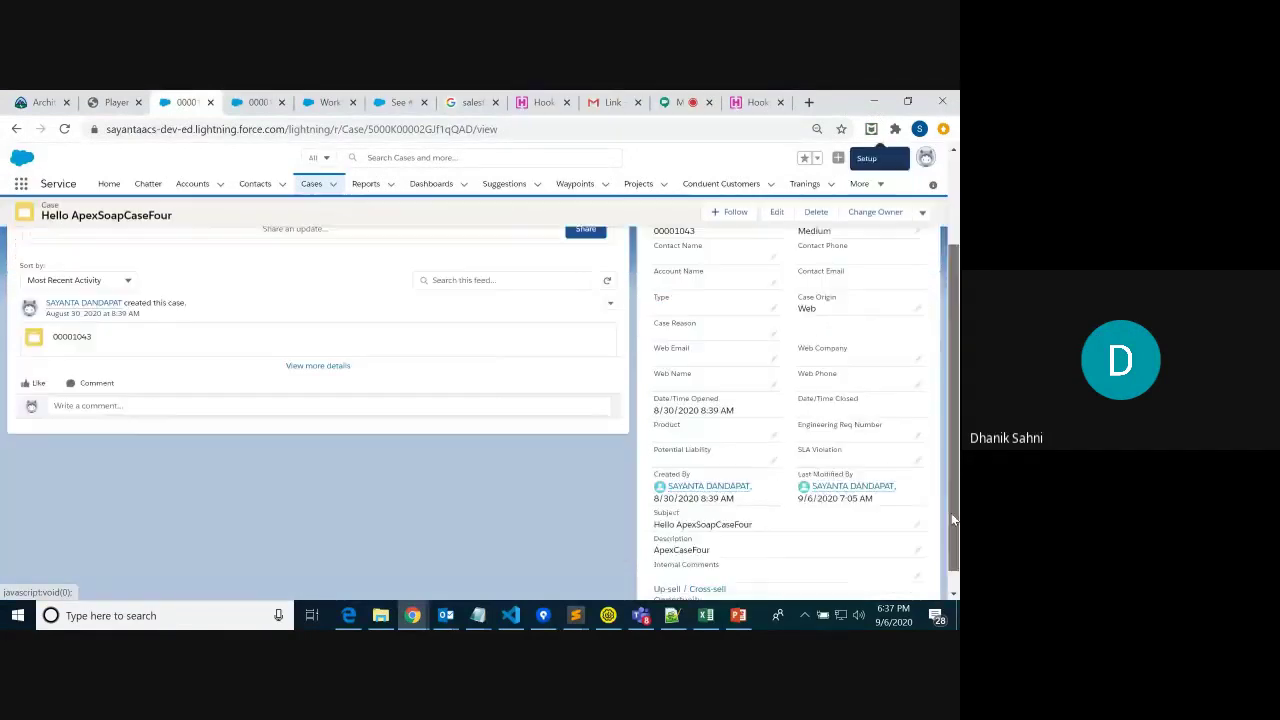
{"action": "scroll", "coordinate": [955, 415], "scroll_direction": "up", "scroll_amount": 3}
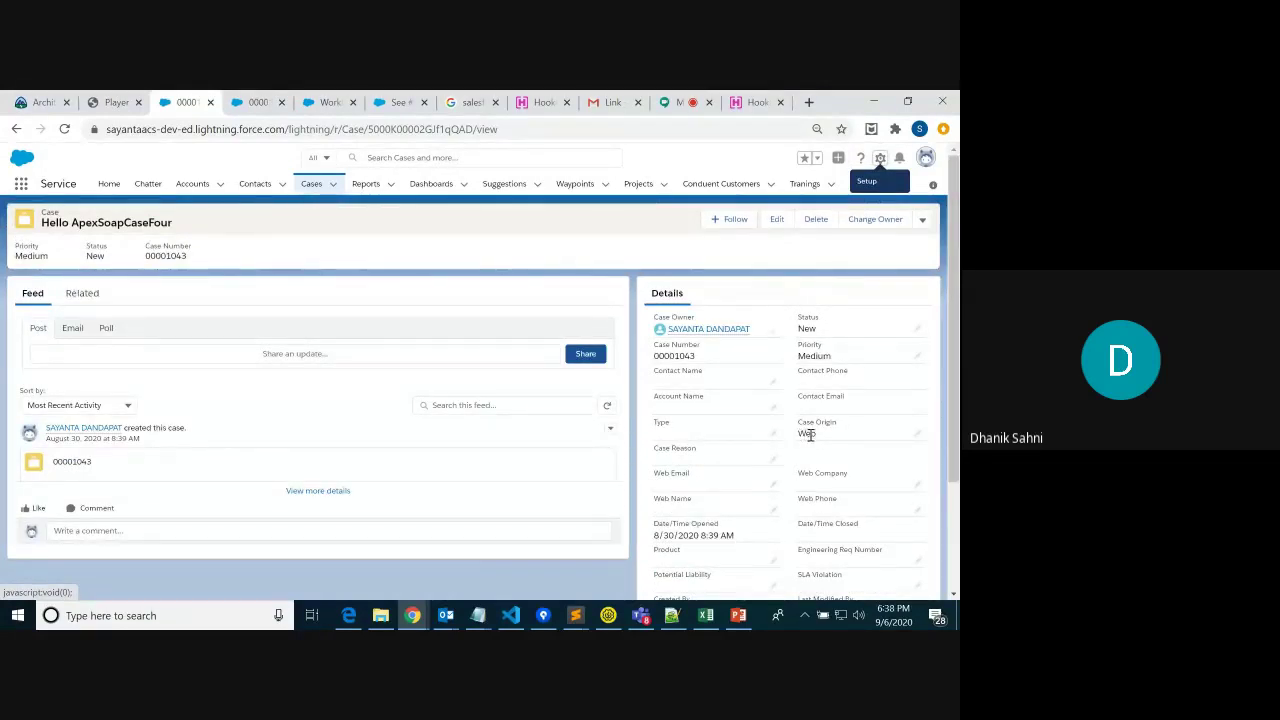
{"action": "left_click_drag", "start_coordinate": [800, 420], "coordinate": [827, 443]}
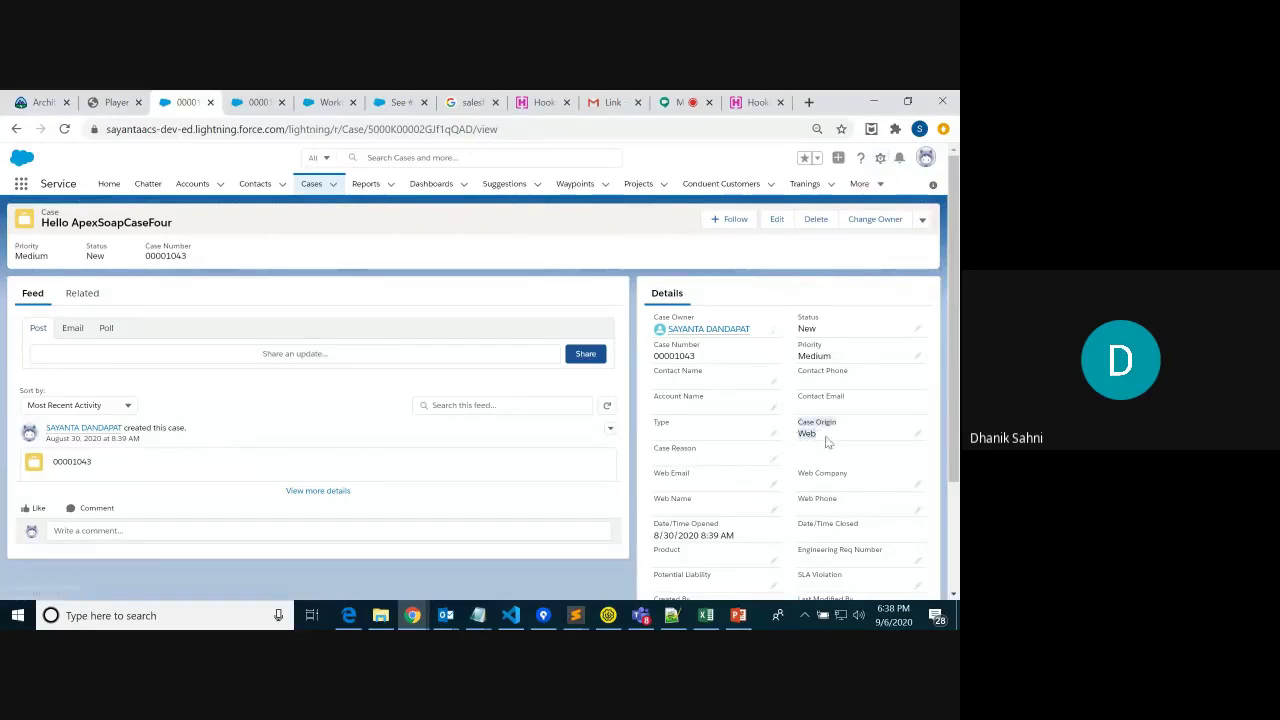
{"action": "left_click", "coordinate": [753, 100]}
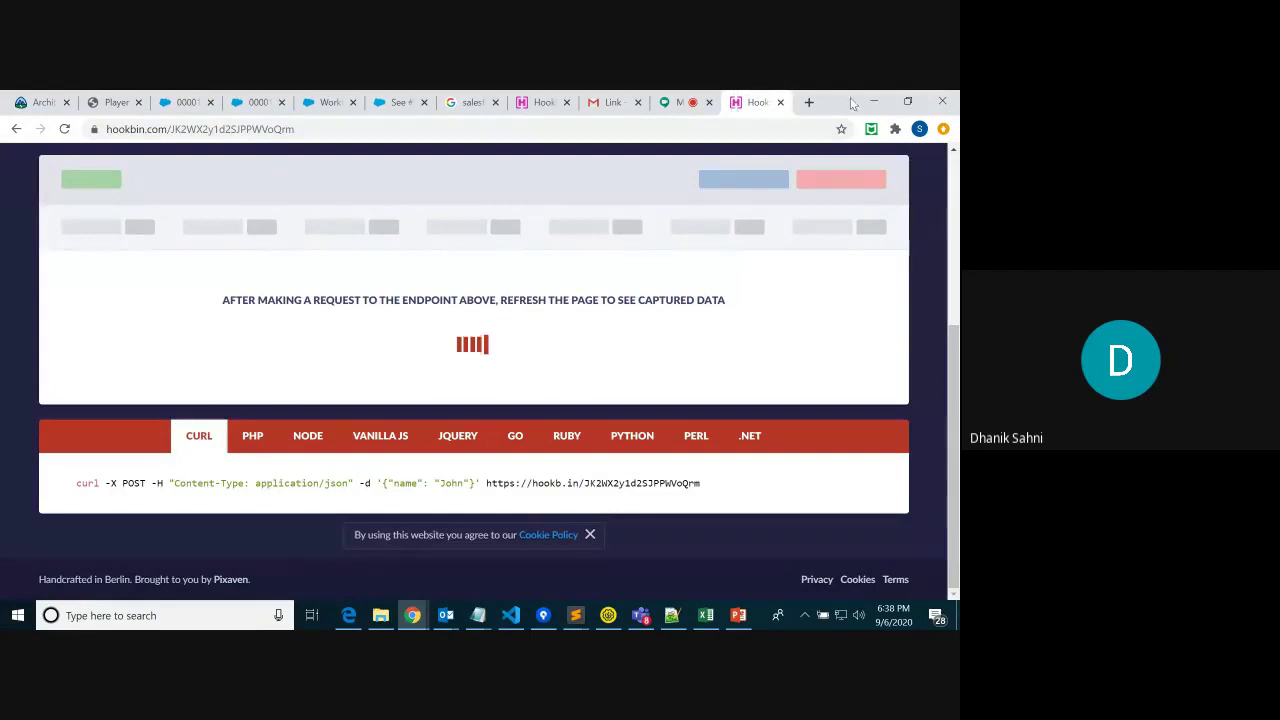
{"action": "left_click", "coordinate": [182, 103]}
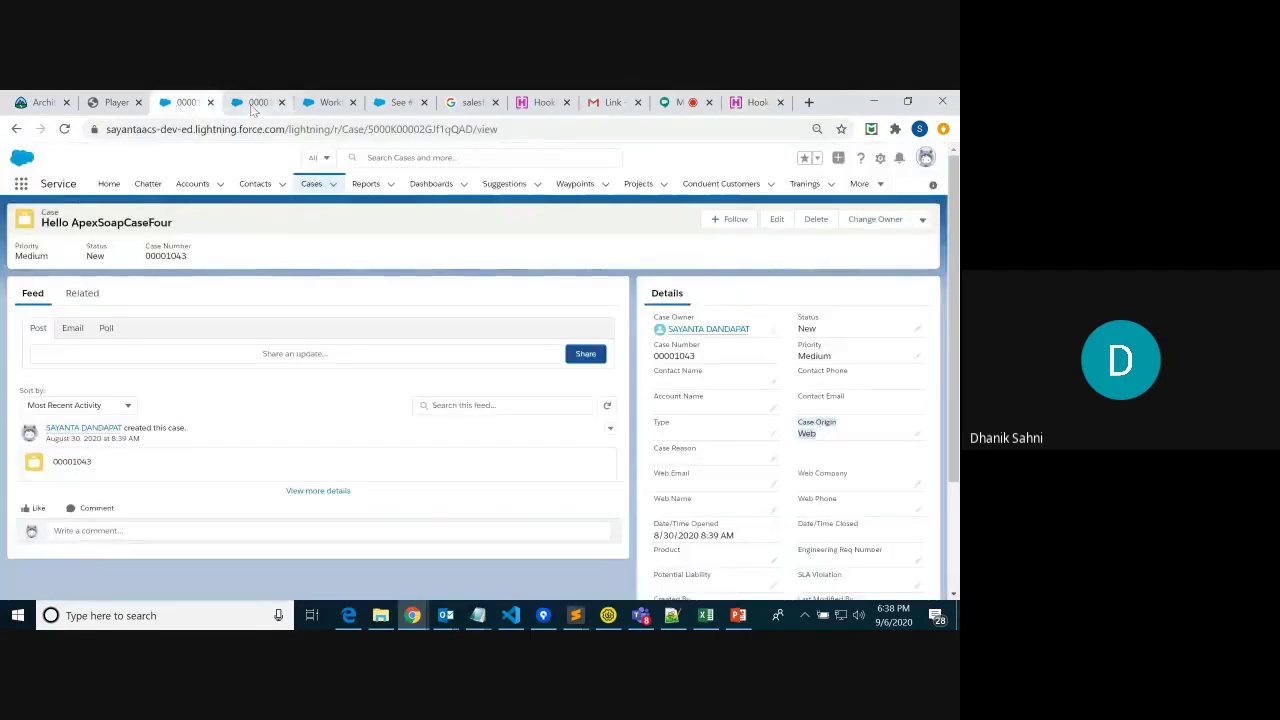
{"action": "left_click", "coordinate": [920, 443]}
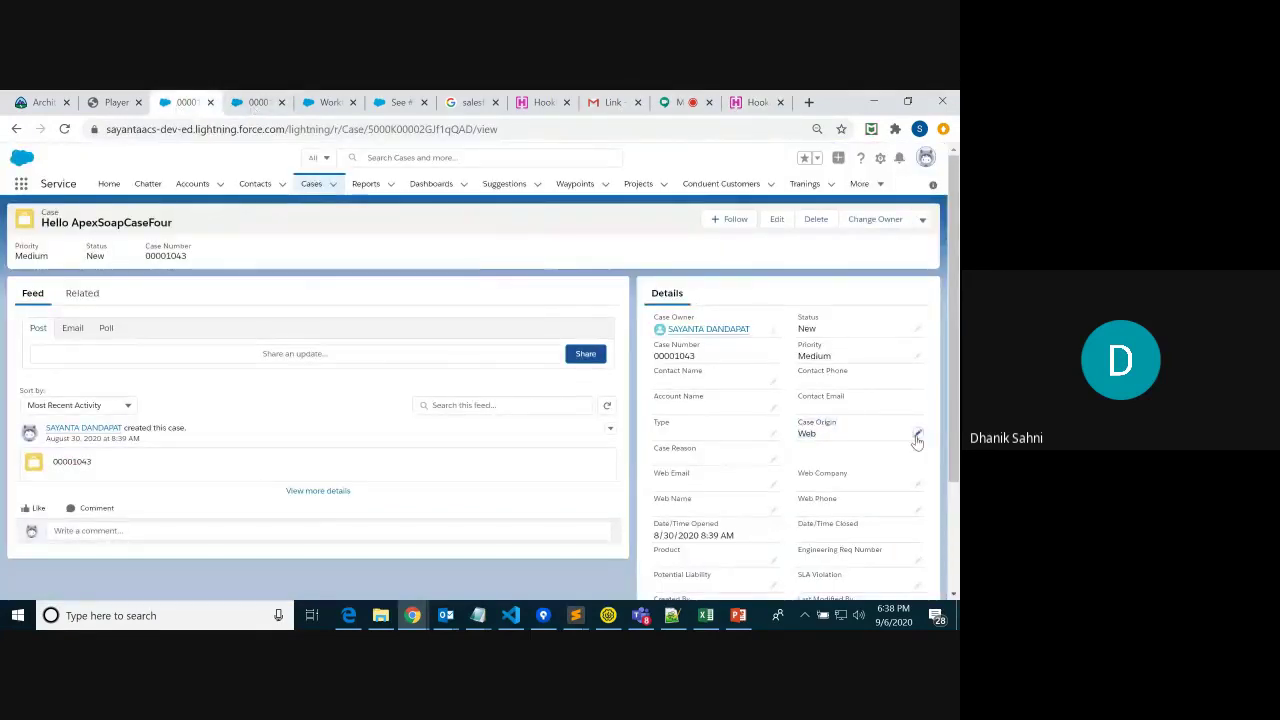
{"action": "left_click", "coordinate": [917, 441]}
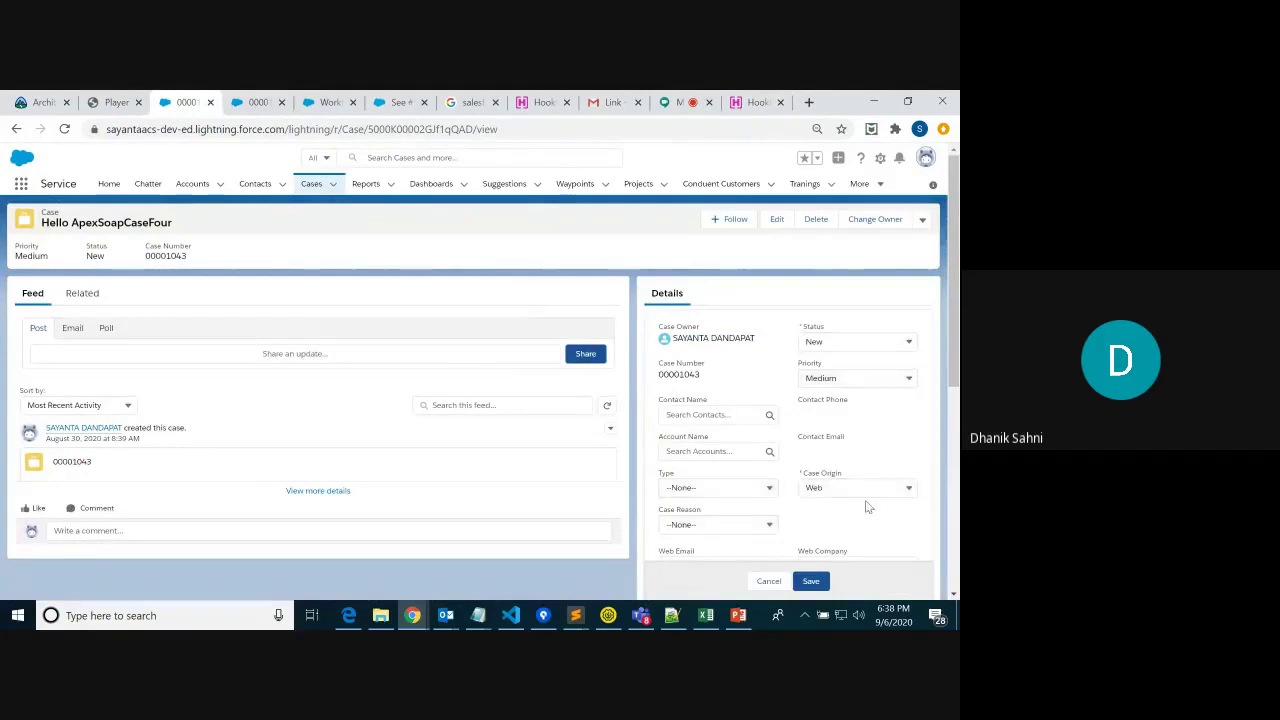
{"action": "left_click", "coordinate": [812, 581]}
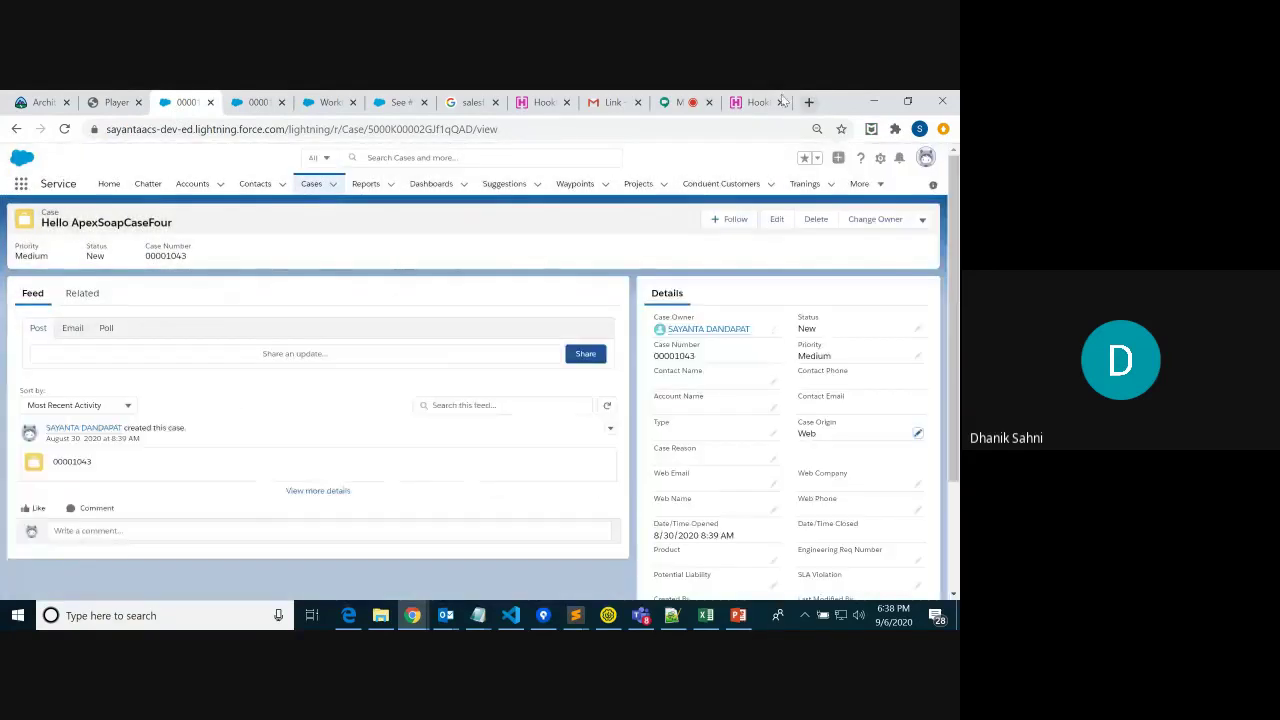
{"action": "left_click", "coordinate": [750, 102]}
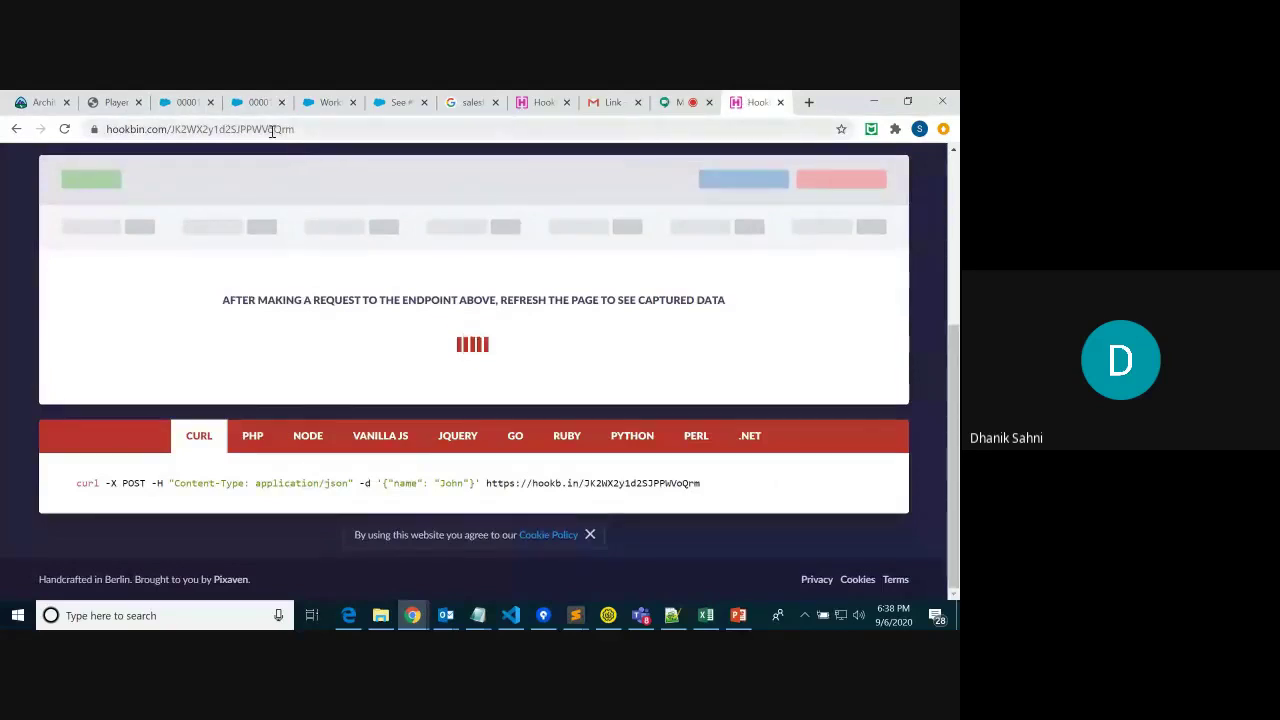
Reload the Hookbin bin and copy the captured POST request's entire SOAP XML body
{"action": "left_click", "coordinate": [66, 132]}
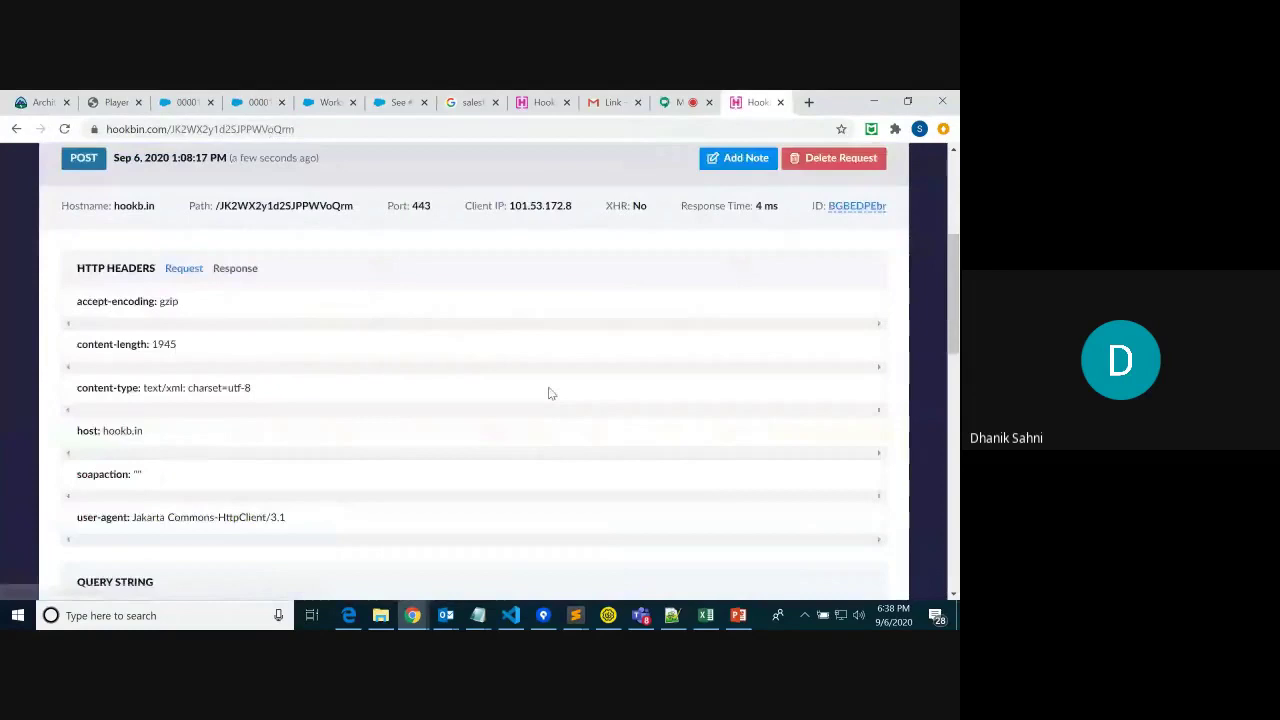
{"action": "left_click_drag", "start_coordinate": [954, 266], "coordinate": [955, 341]}
{"action": "scroll", "coordinate": [283, 334], "scroll_direction": "down", "scroll_amount": 5}
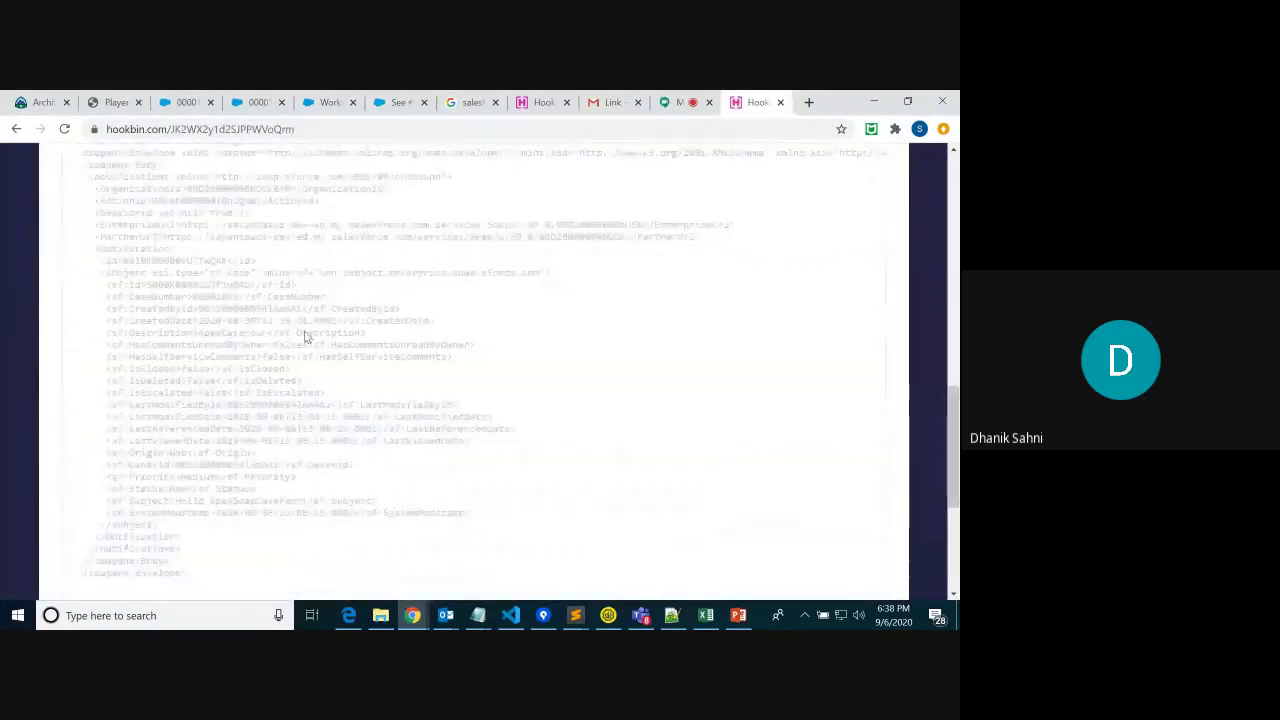
{"action": "left_click_drag", "start_coordinate": [187, 573], "coordinate": [78, 404]}
{"action": "left_click", "coordinate": [575, 615]}
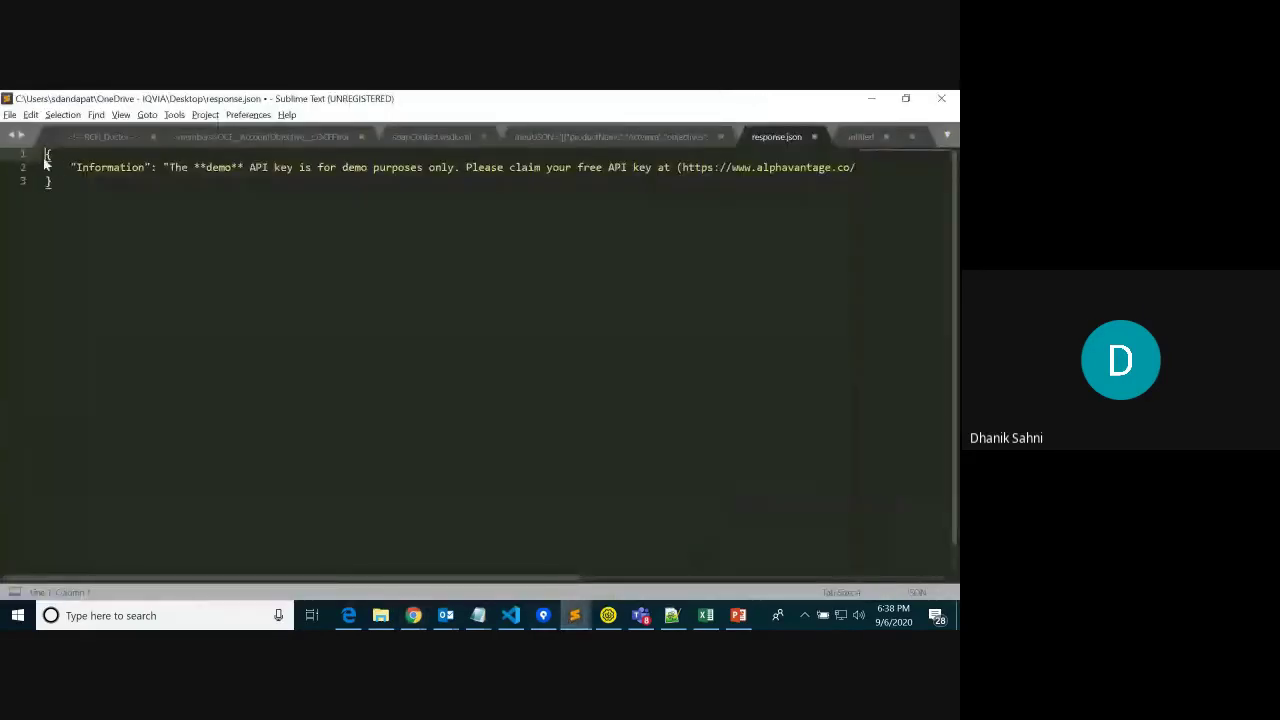
Replace the JSON in response.json with the copied SOAP notification XML
{"action": "left_click_drag", "start_coordinate": [48, 153], "coordinate": [84, 273]}
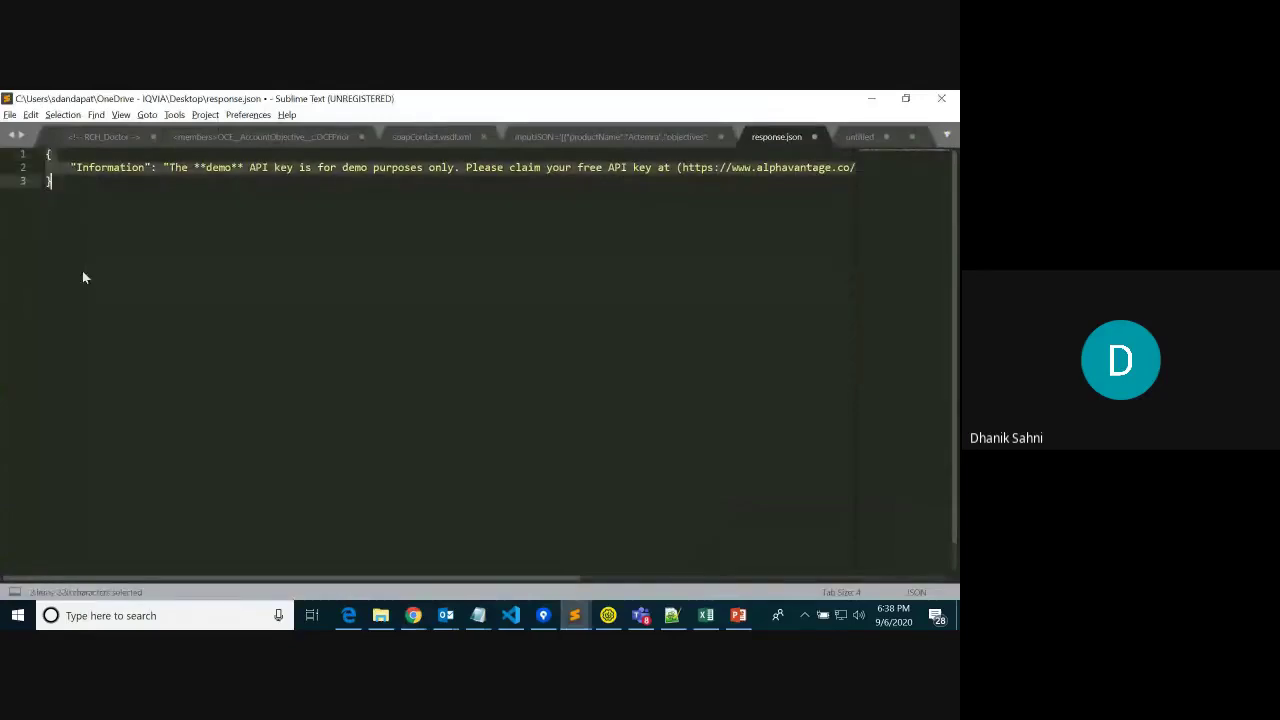
{"action": "key", "text": "ctrl+v"}
{"action": "scroll", "coordinate": [500, 330], "scroll_direction": "down", "scroll_amount": 2}
{"action": "left_click", "coordinate": [627, 341]}
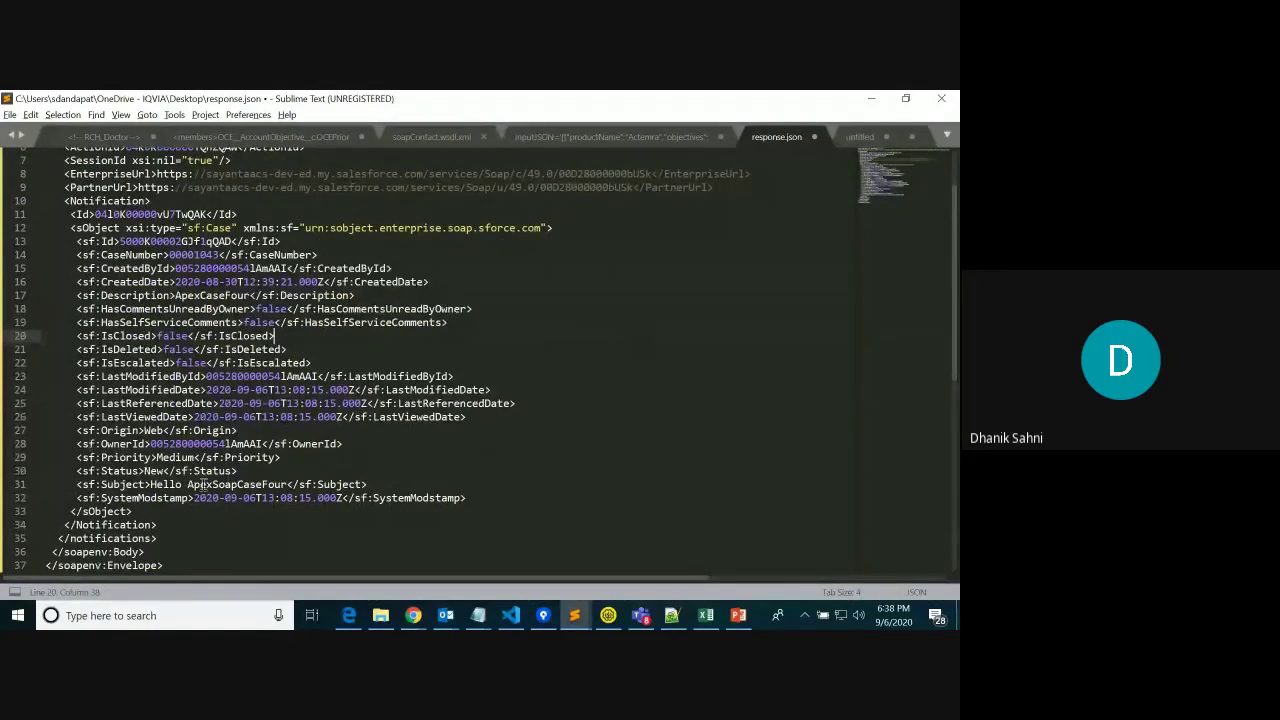
Check that the payload's CaseNumber 00001043 matches the Salesforce case record
{"action": "left_click_drag", "start_coordinate": [77, 430], "coordinate": [266, 444]}
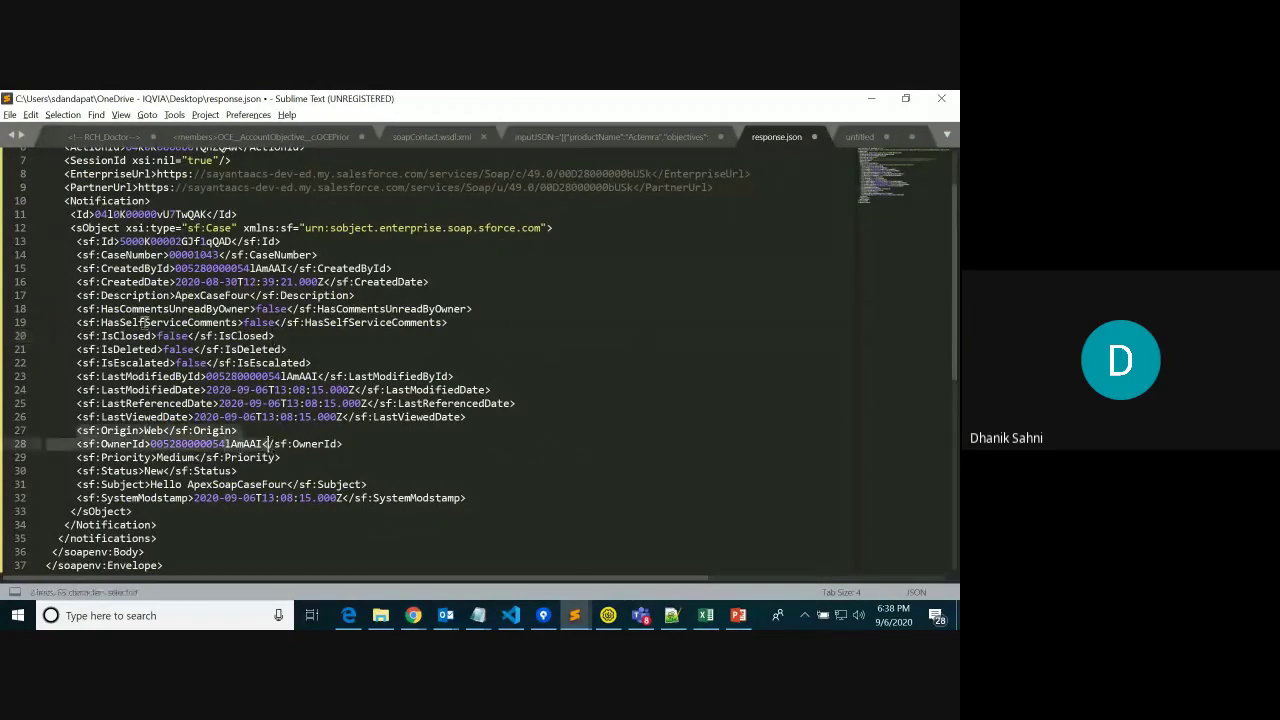
{"action": "left_click_drag", "start_coordinate": [164, 255], "coordinate": [318, 256]}
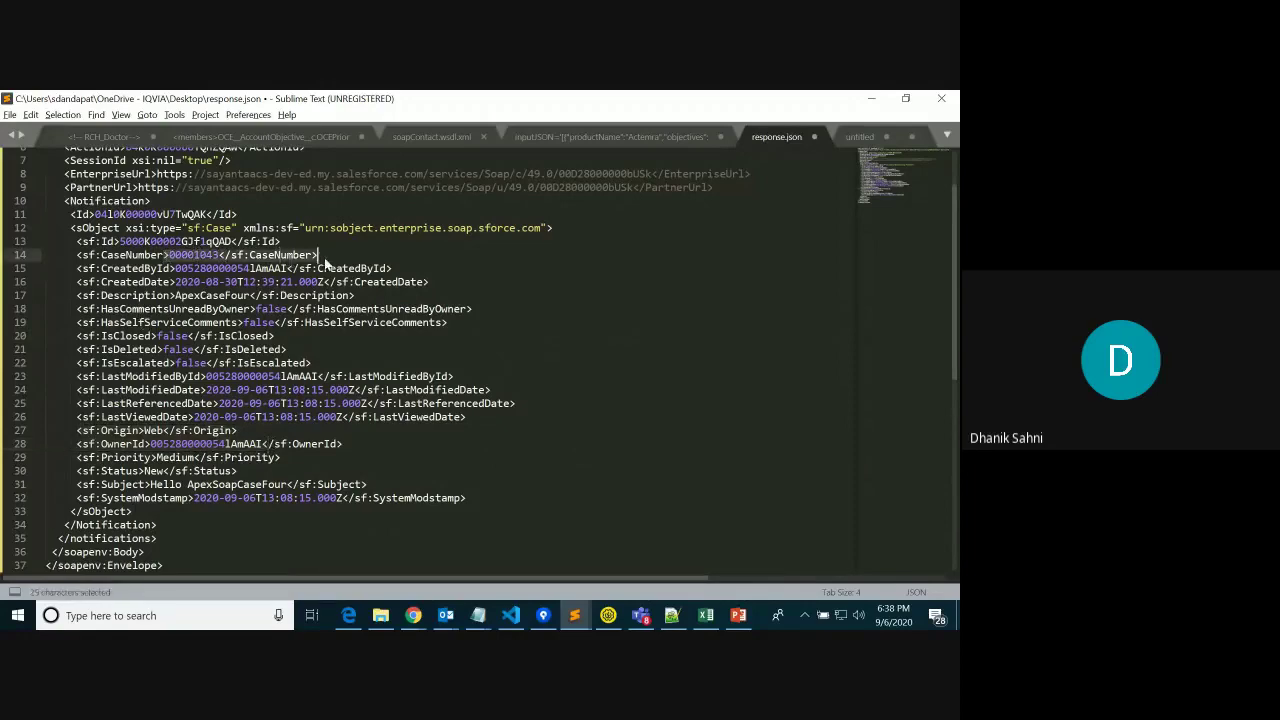
{"action": "key", "text": "alt+Tab"}
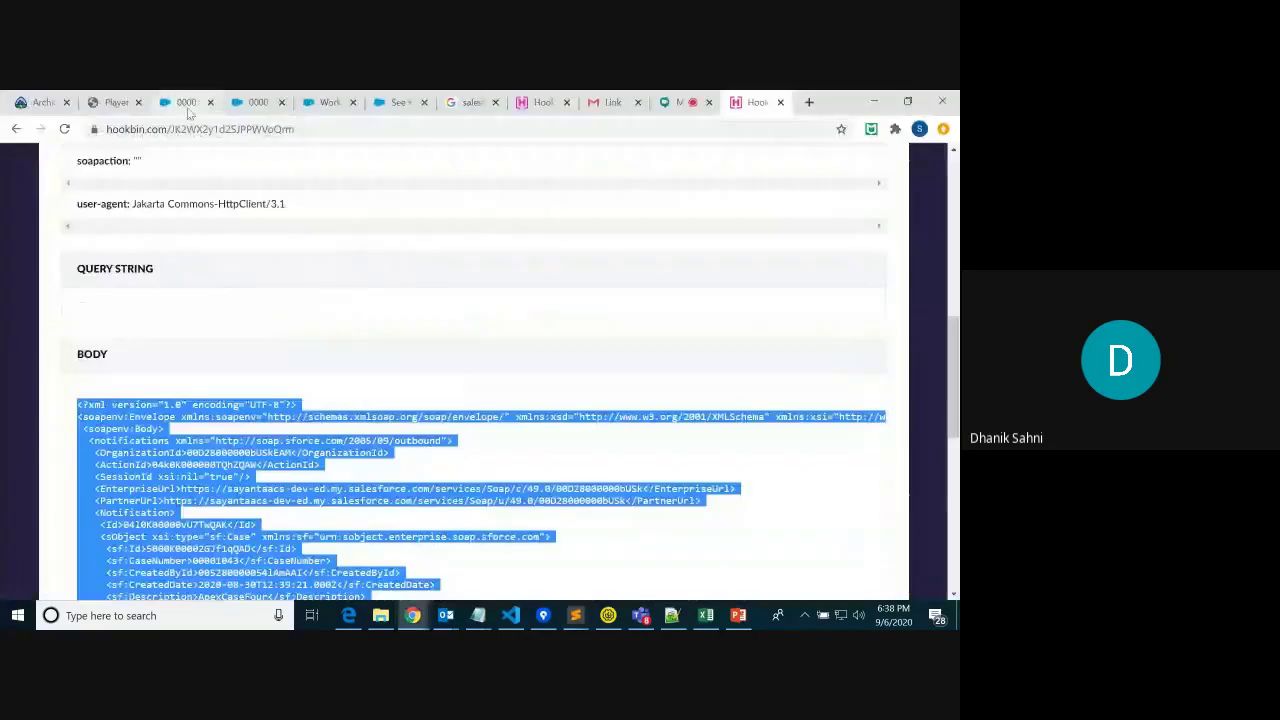
{"action": "left_click", "coordinate": [185, 102]}
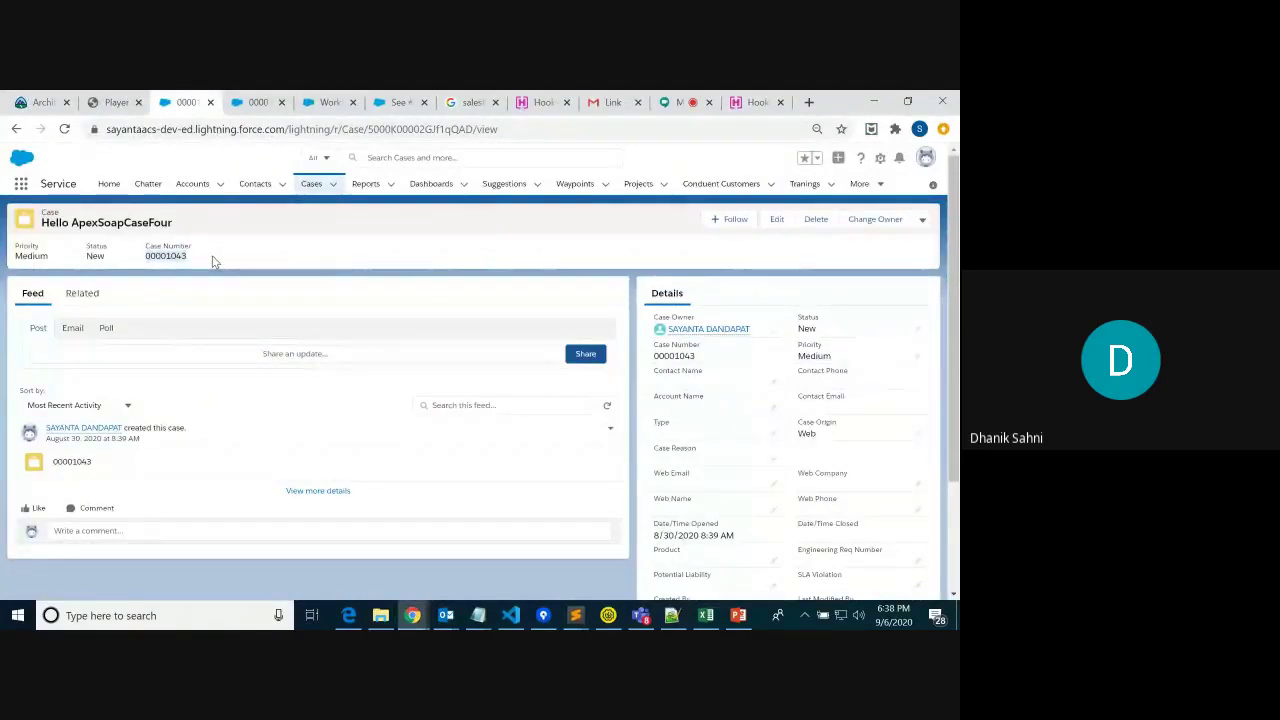
{"action": "key", "text": "alt+Tab"}
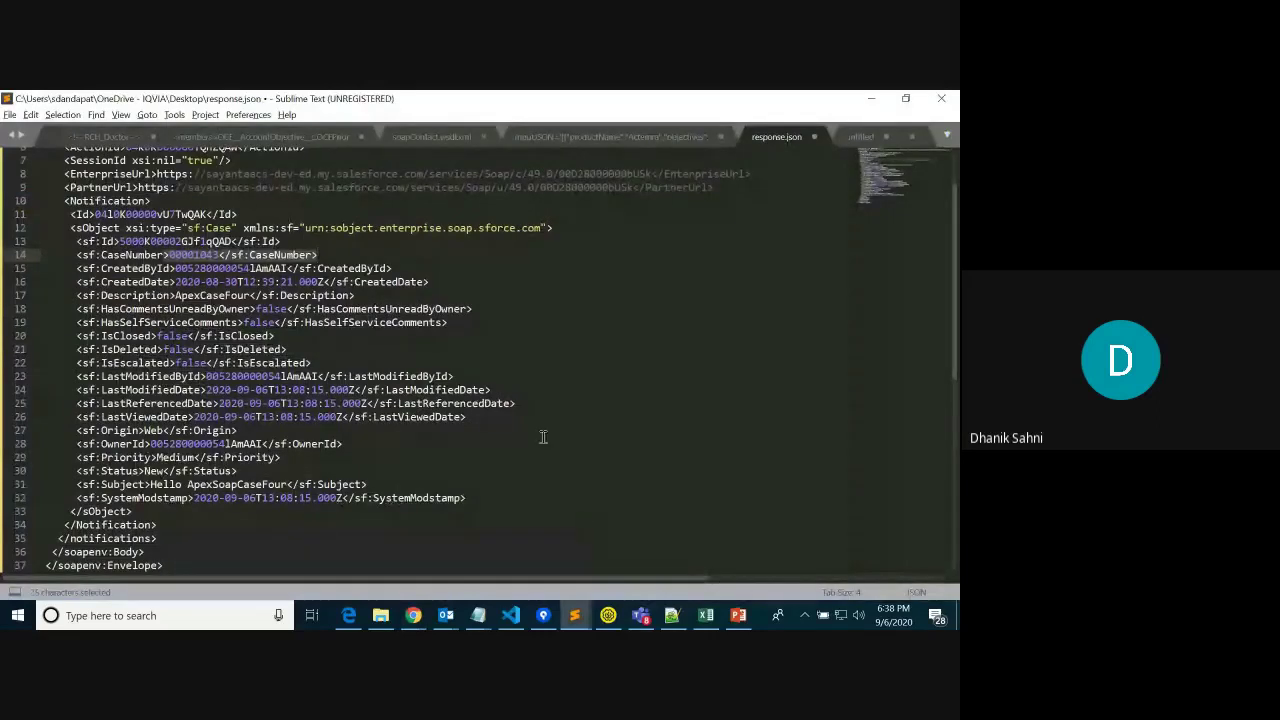
{"action": "left_click", "coordinate": [737, 615]}
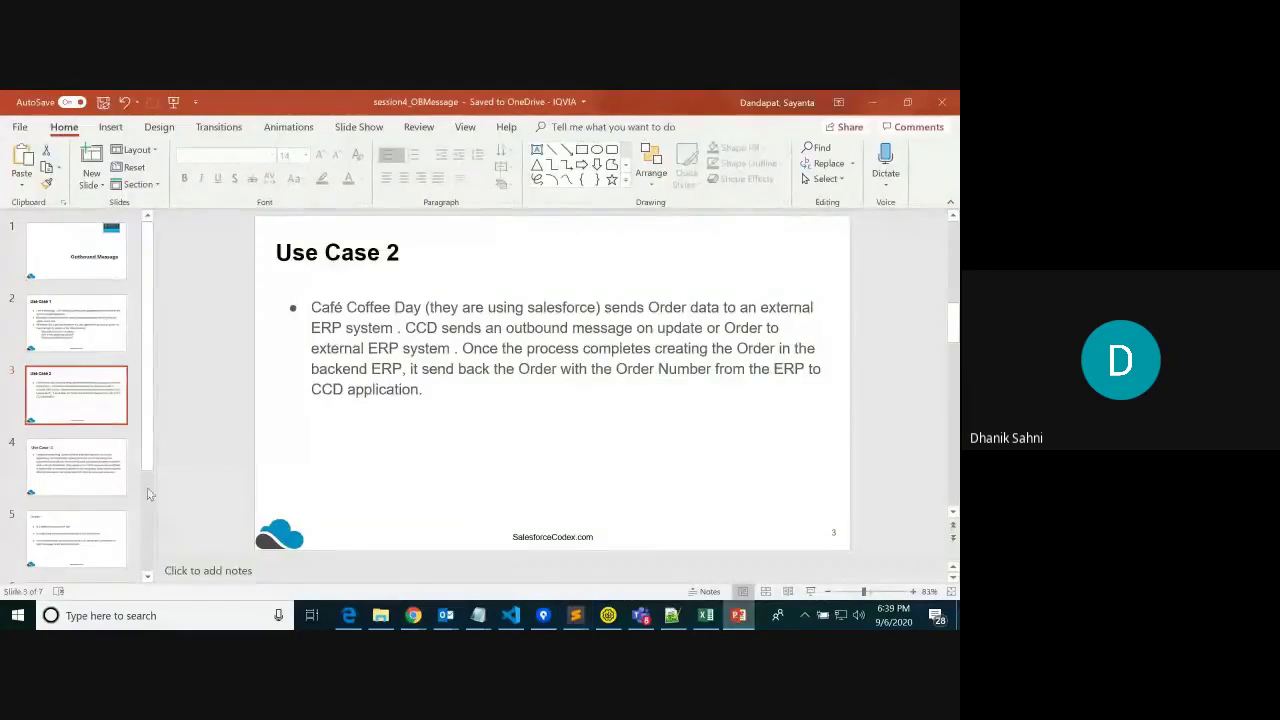
Present the Notification Response slide, highlighting its schema and the Ack boolean element
{"action": "scroll", "coordinate": [147, 576], "scroll_direction": "down", "scroll_amount": 3}
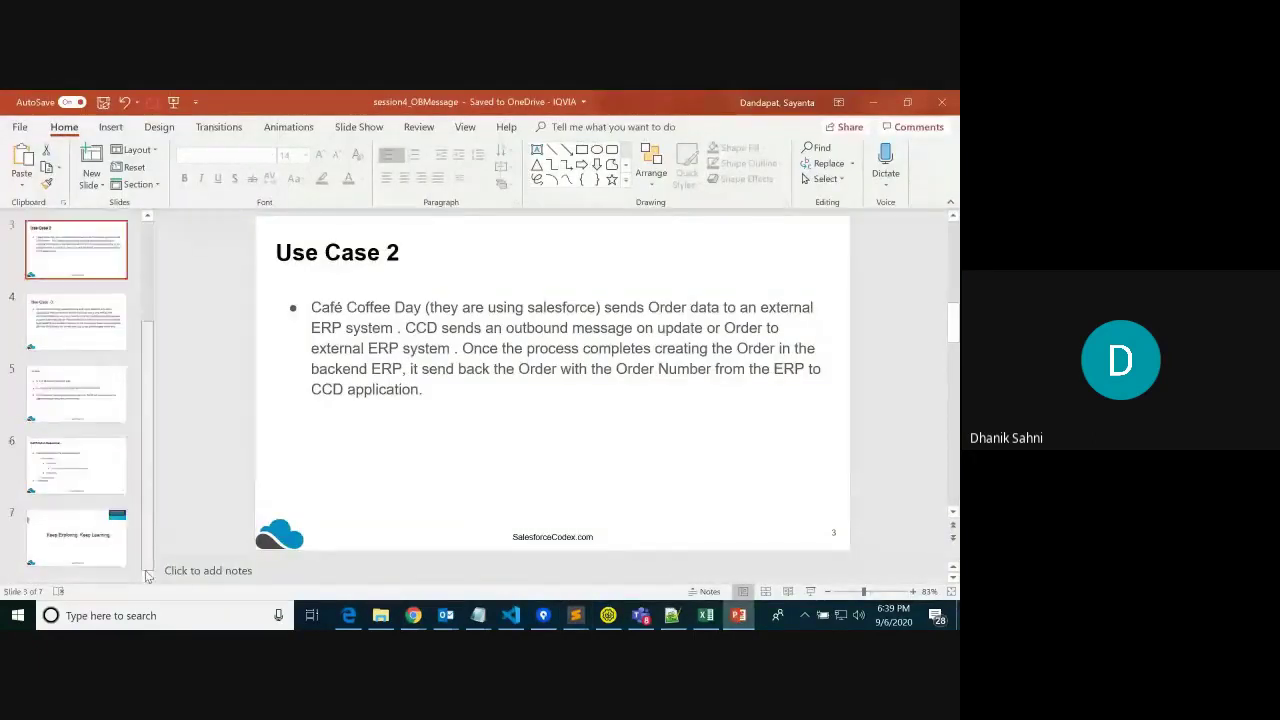
{"action": "left_click", "coordinate": [76, 462]}
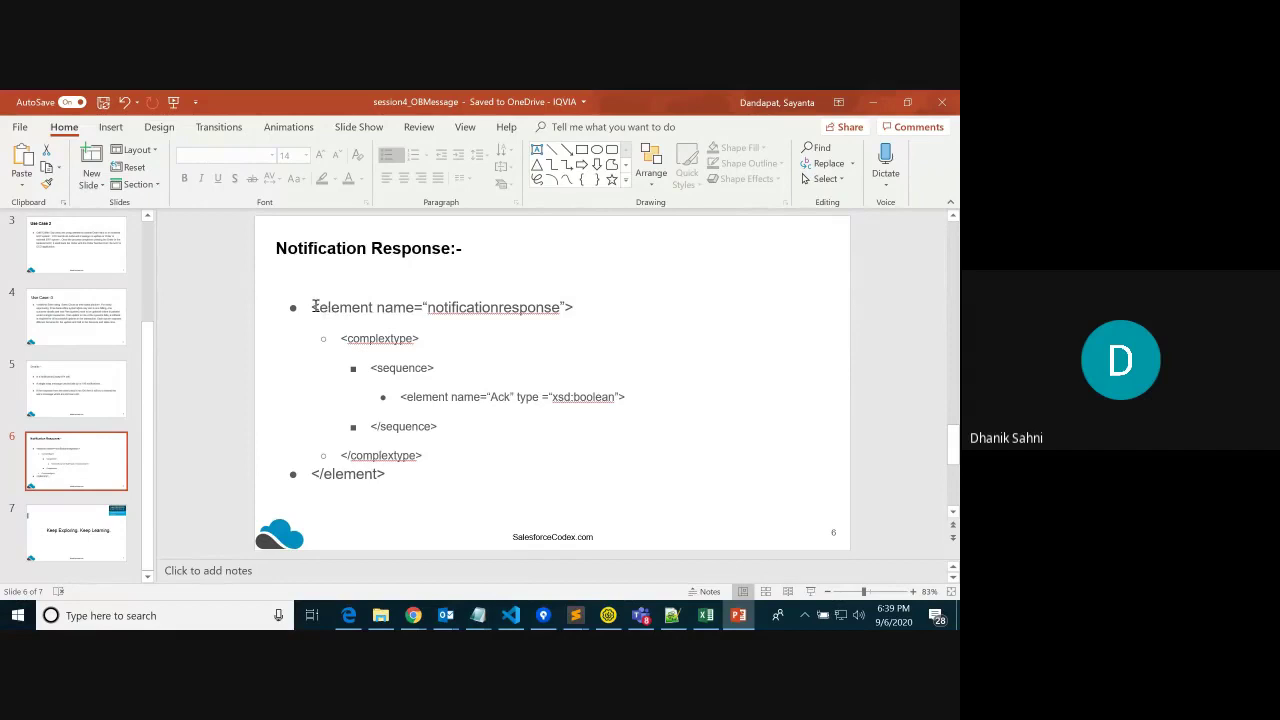
{"action": "mouse_move", "coordinate": [314, 309]}
{"action": "left_mouse_down"}
{"action": "mouse_move", "coordinate": [471, 380]}
{"action": "mouse_move", "coordinate": [459, 490]}
{"action": "left_mouse_up"}
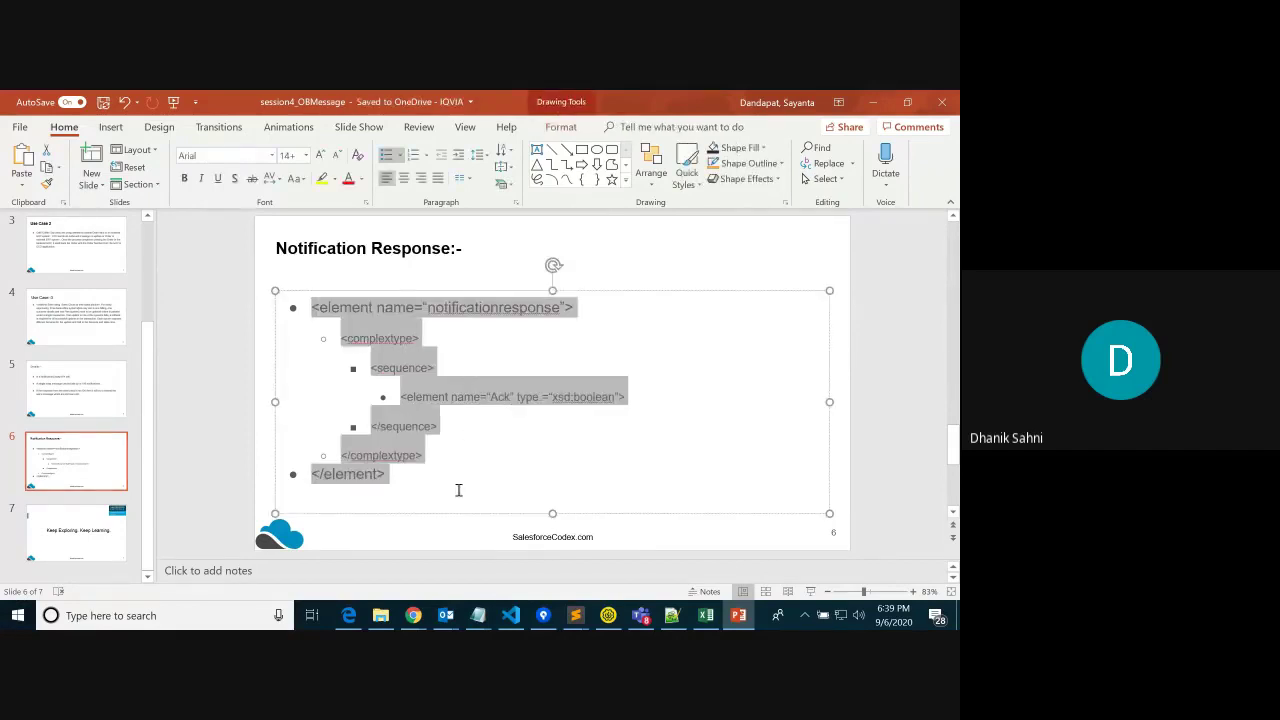
{"action": "left_click", "coordinate": [490, 423]}
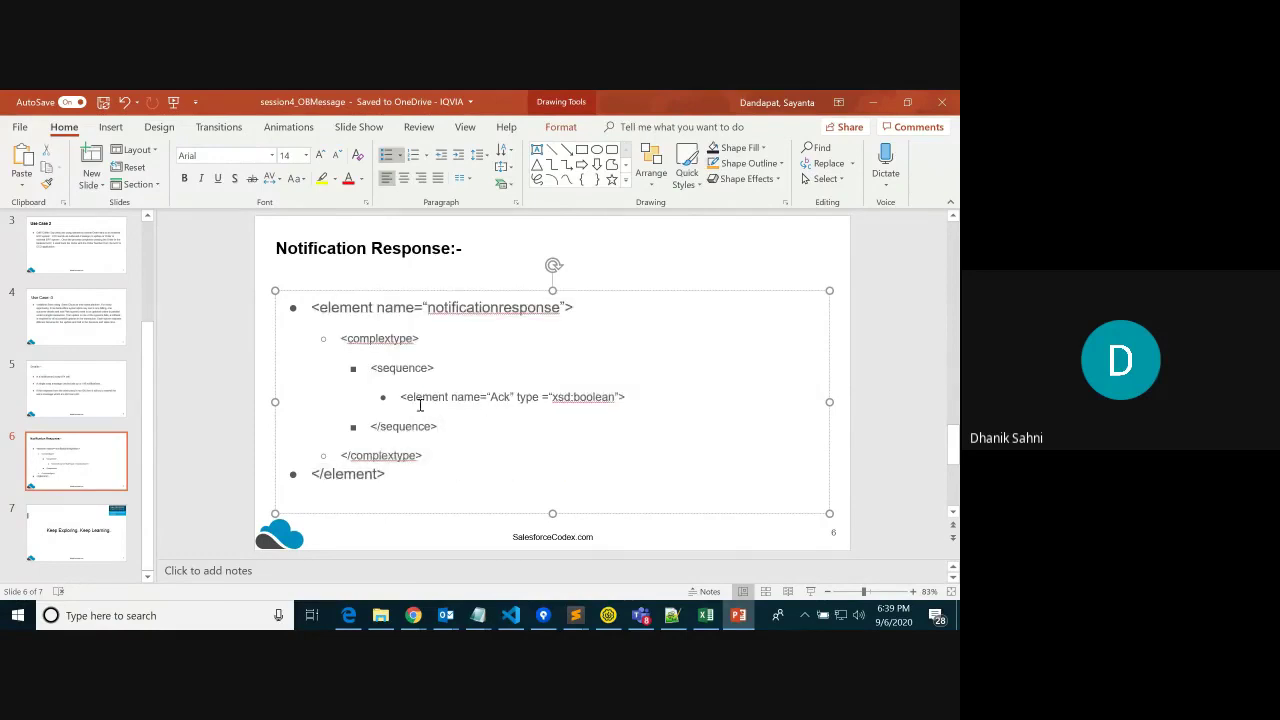
{"action": "left_click_drag", "start_coordinate": [395, 398], "coordinate": [637, 396]}
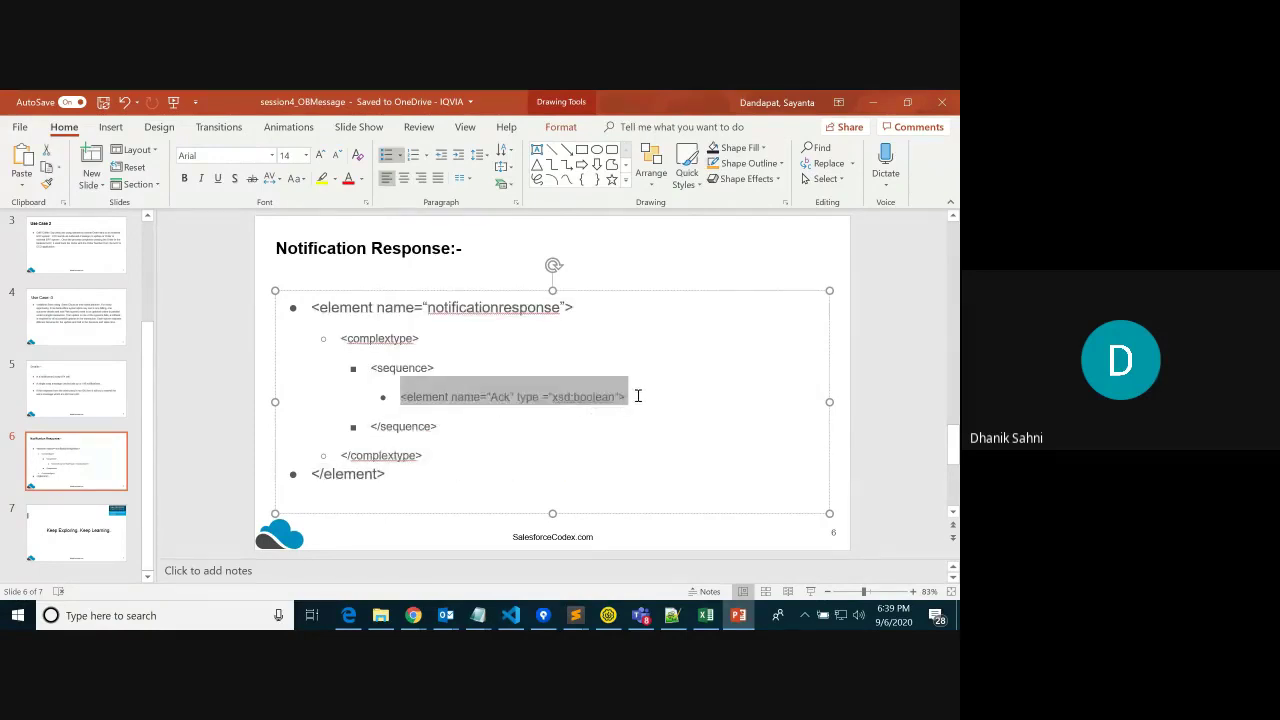
{"action": "left_click_drag", "start_coordinate": [390, 480], "coordinate": [303, 317]}
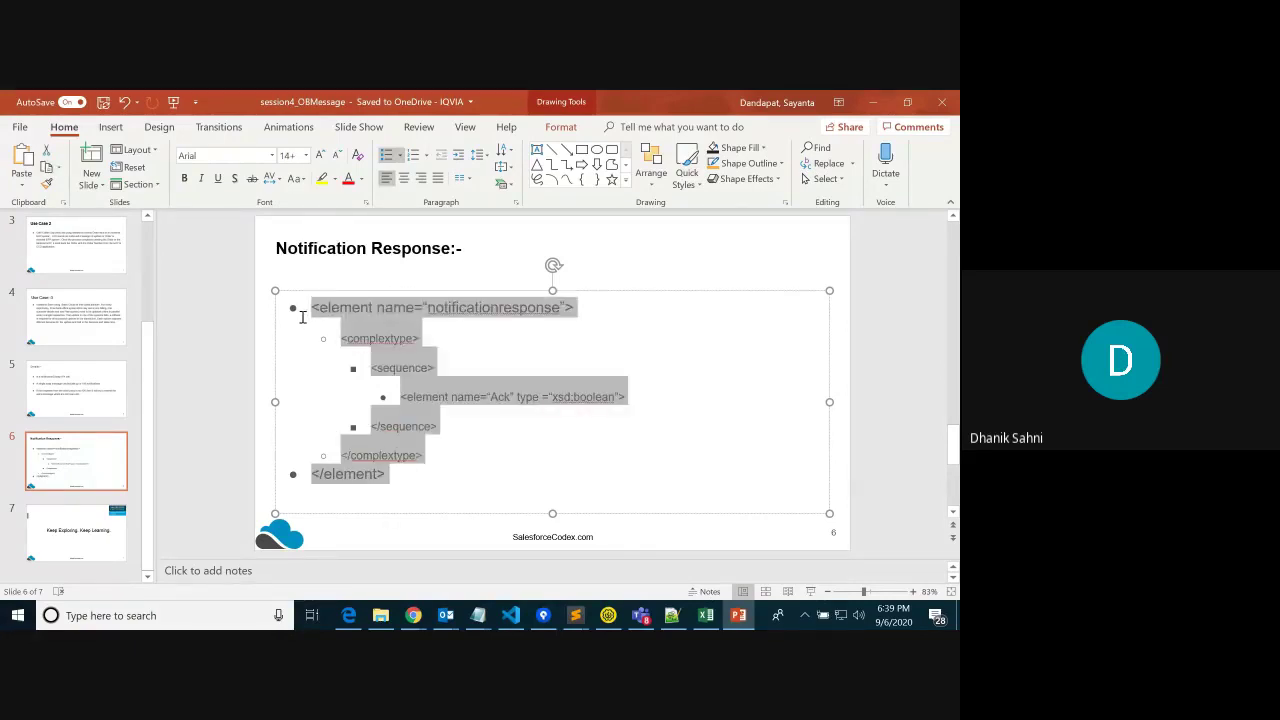
{"action": "left_click", "coordinate": [544, 464]}
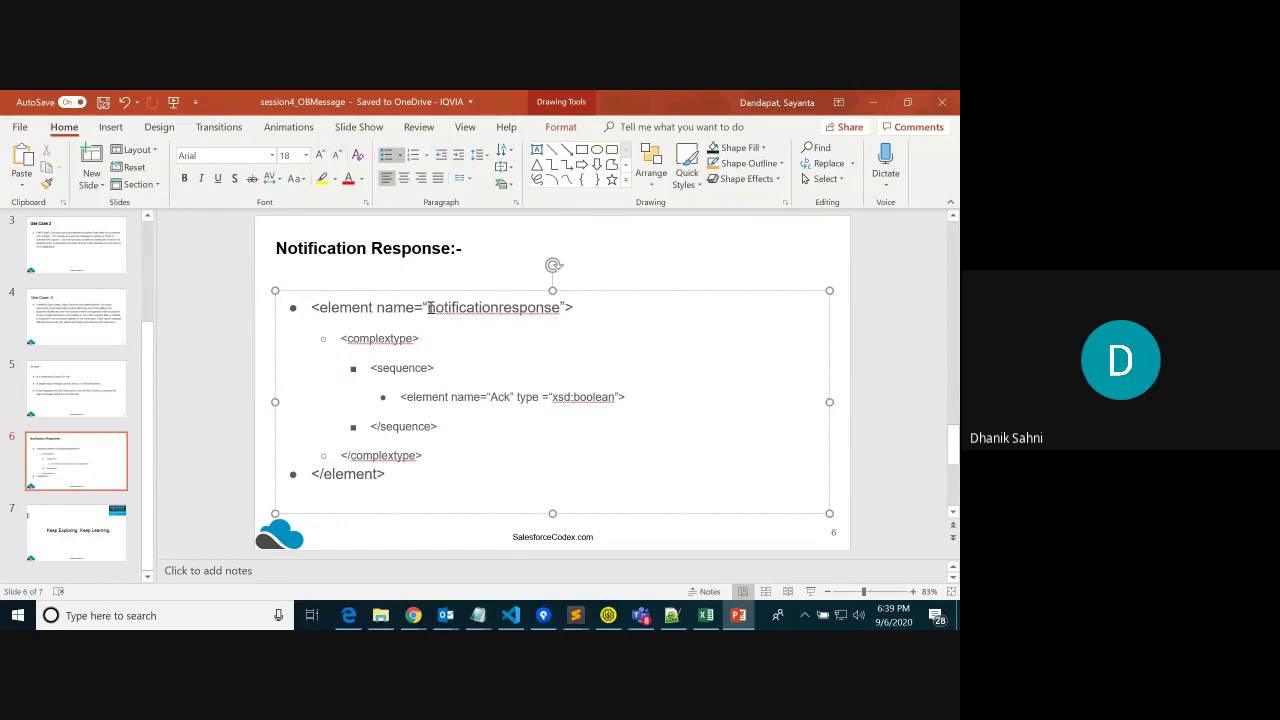
{"action": "left_click_drag", "start_coordinate": [405, 478], "coordinate": [293, 307]}
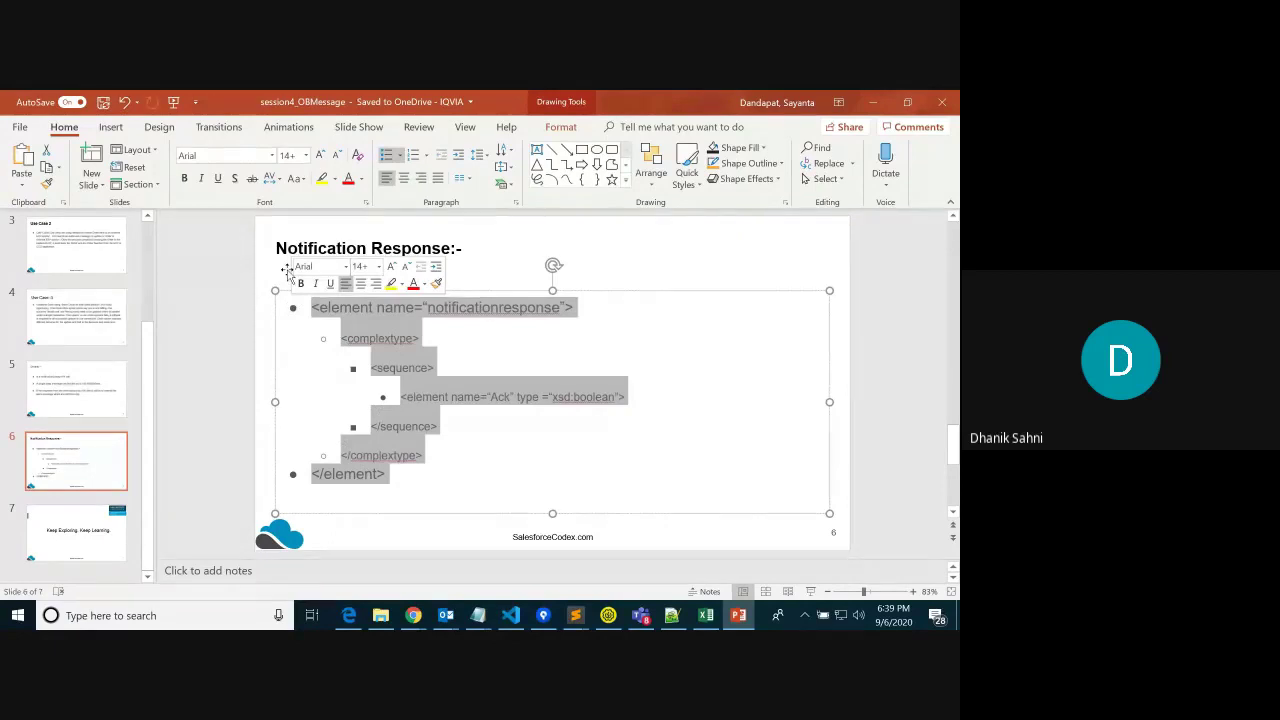
{"action": "left_click", "coordinate": [513, 337]}
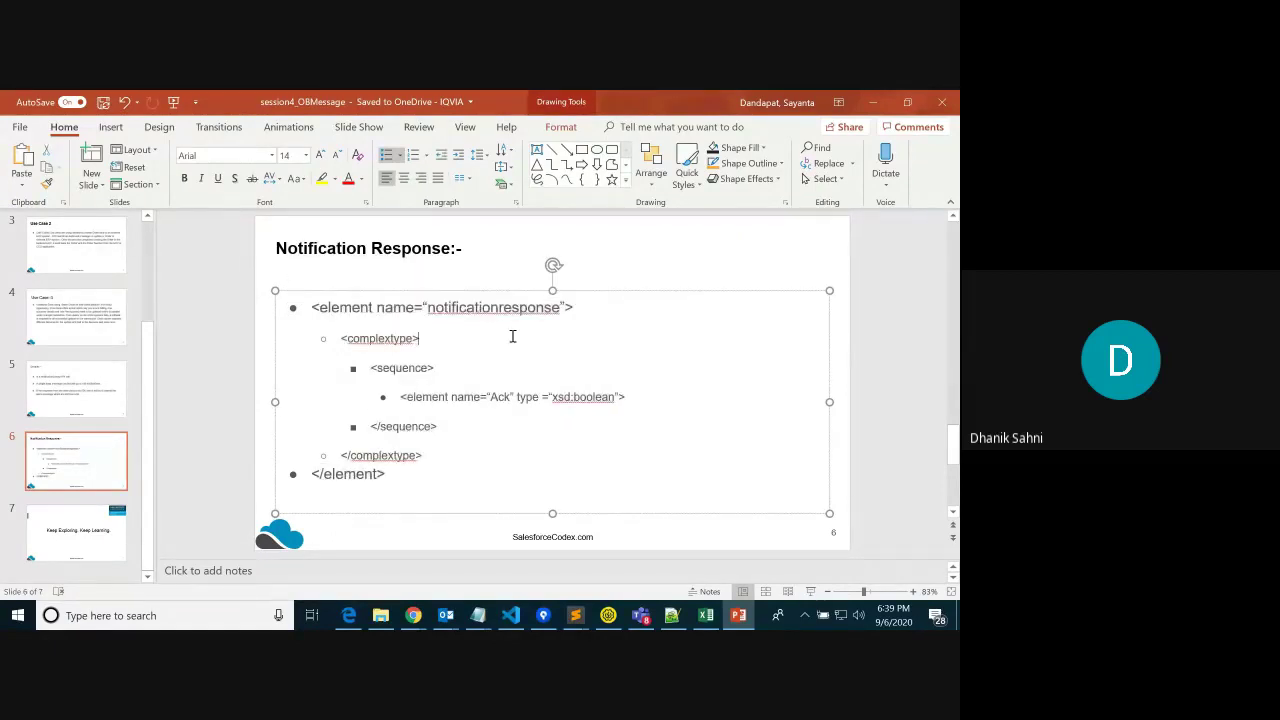
{"action": "key", "text": "ctrl+a"}
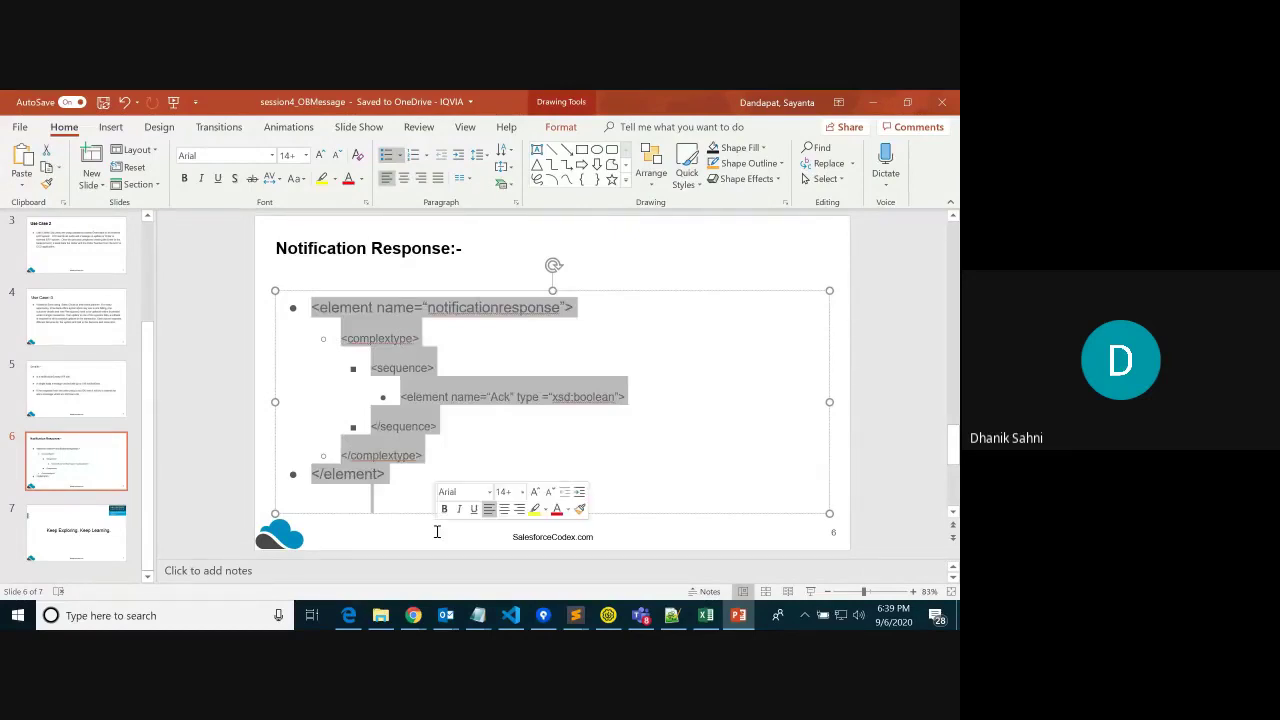
{"action": "key", "text": "alt+Tab"}
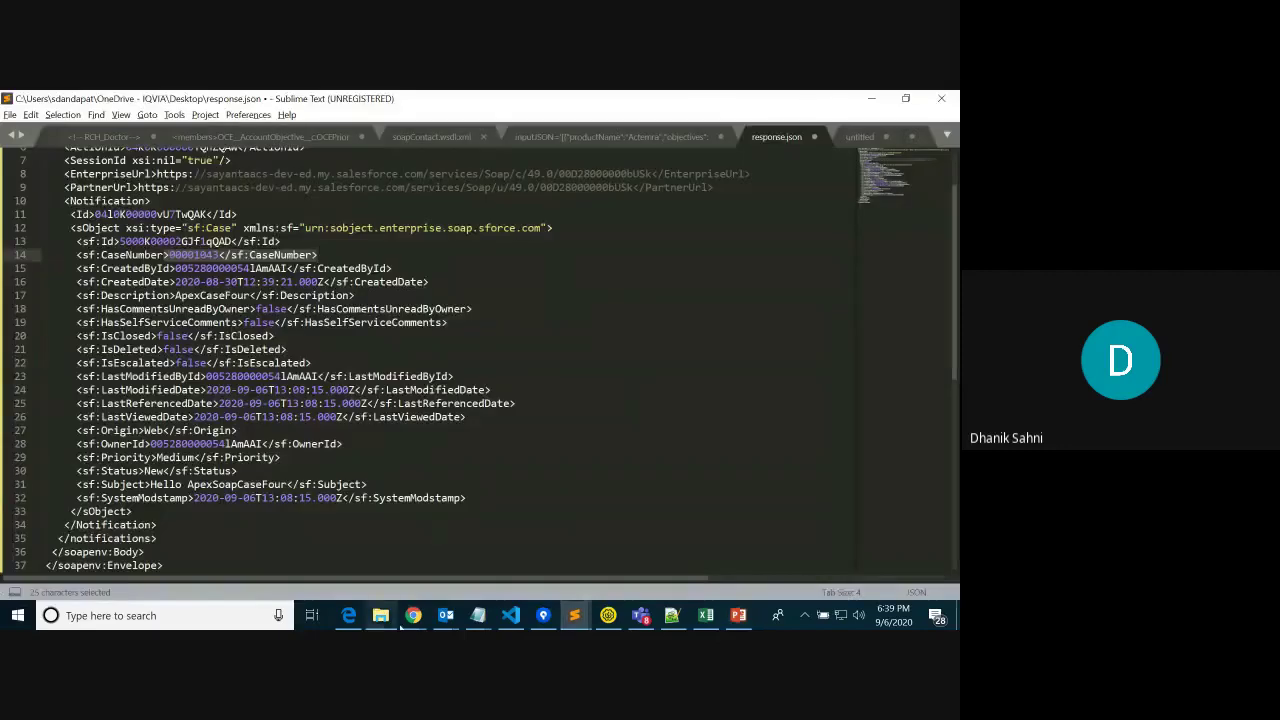
Open Salesforce Setup in a new tab from the case page
{"action": "left_click", "coordinate": [408, 618]}
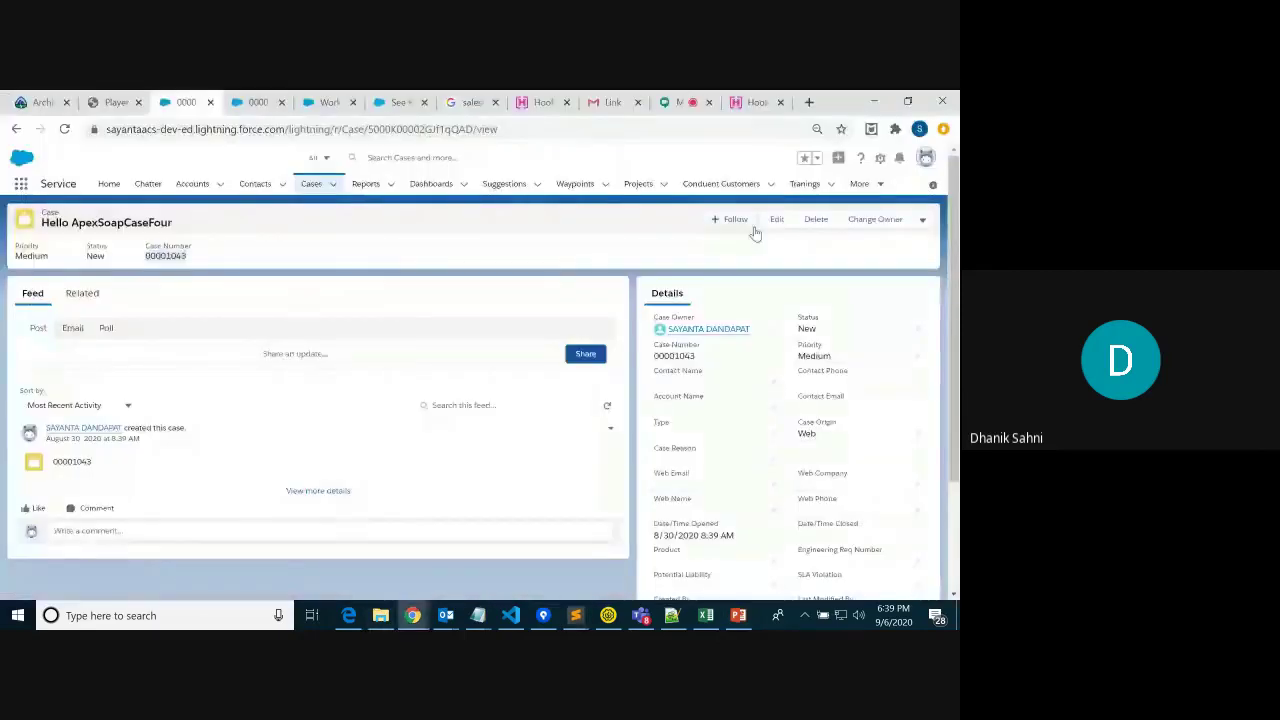
{"action": "left_click", "coordinate": [880, 158]}
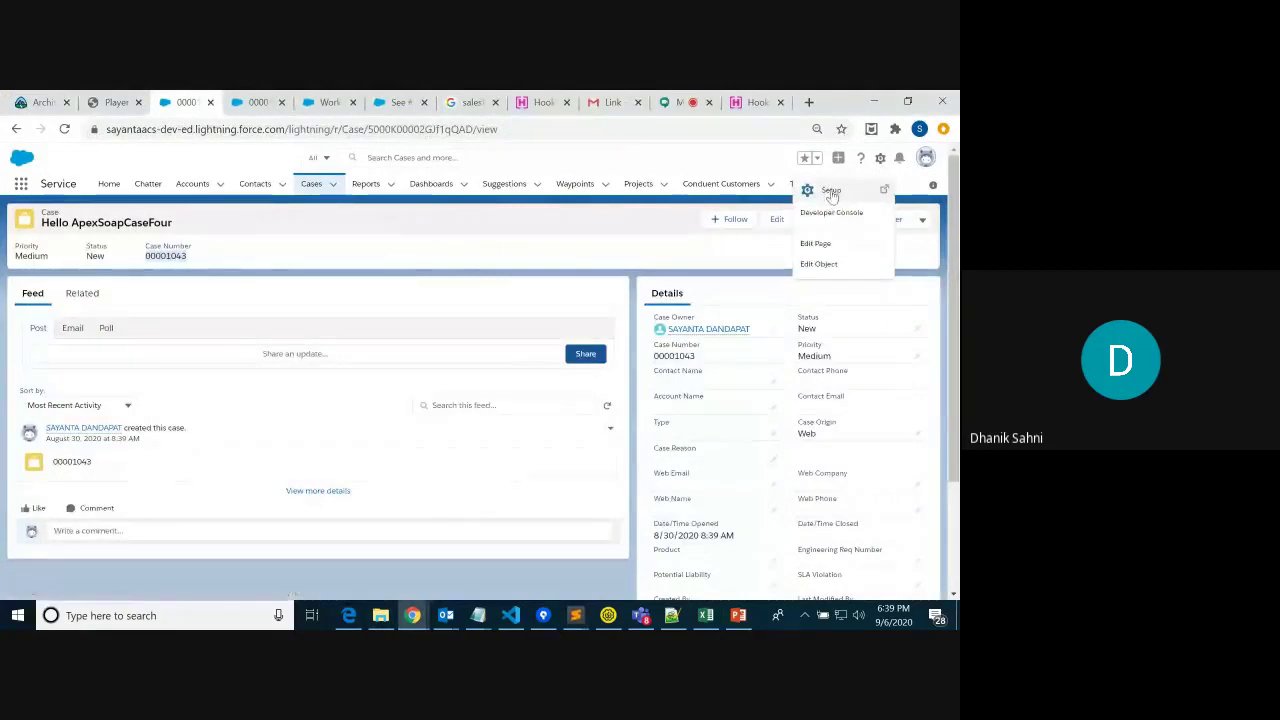
{"action": "left_click", "coordinate": [831, 192]}
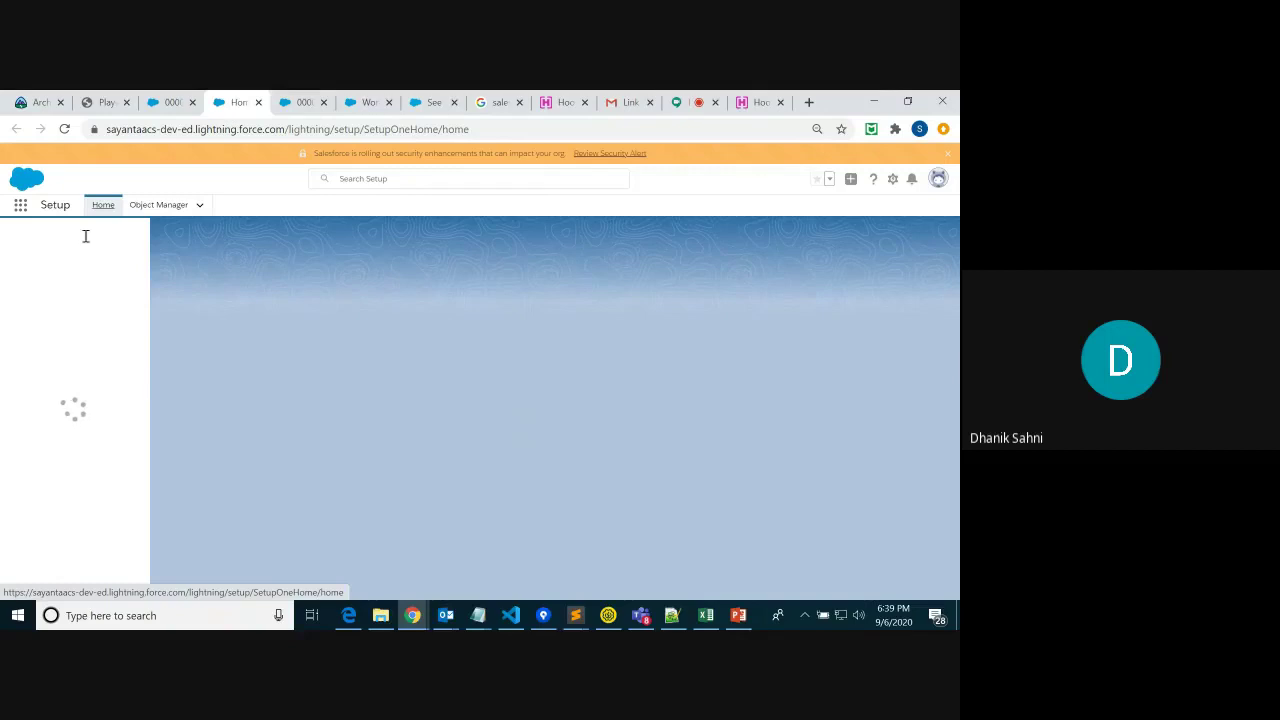
Filter Setup Quick Find by 'out' and pick Environments > Monitoring > Outbound Messages
{"action": "type", "text": "d"}
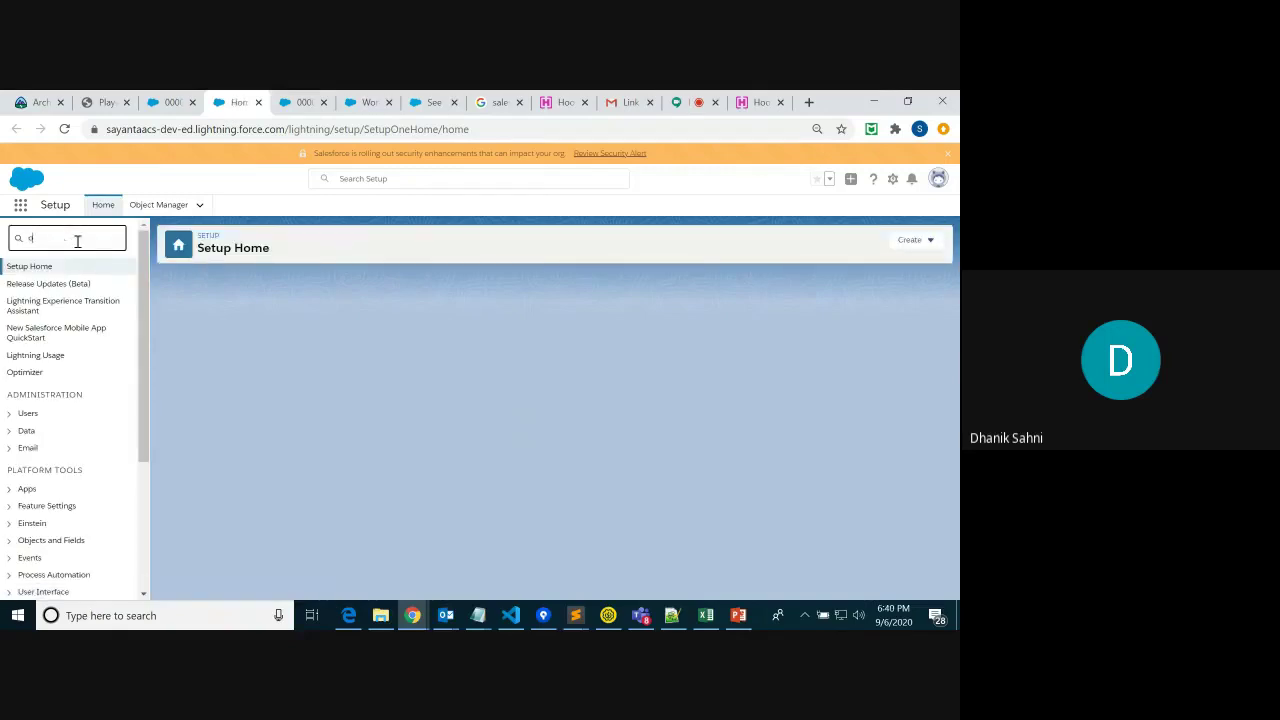
{"action": "type", "text": "ut"}
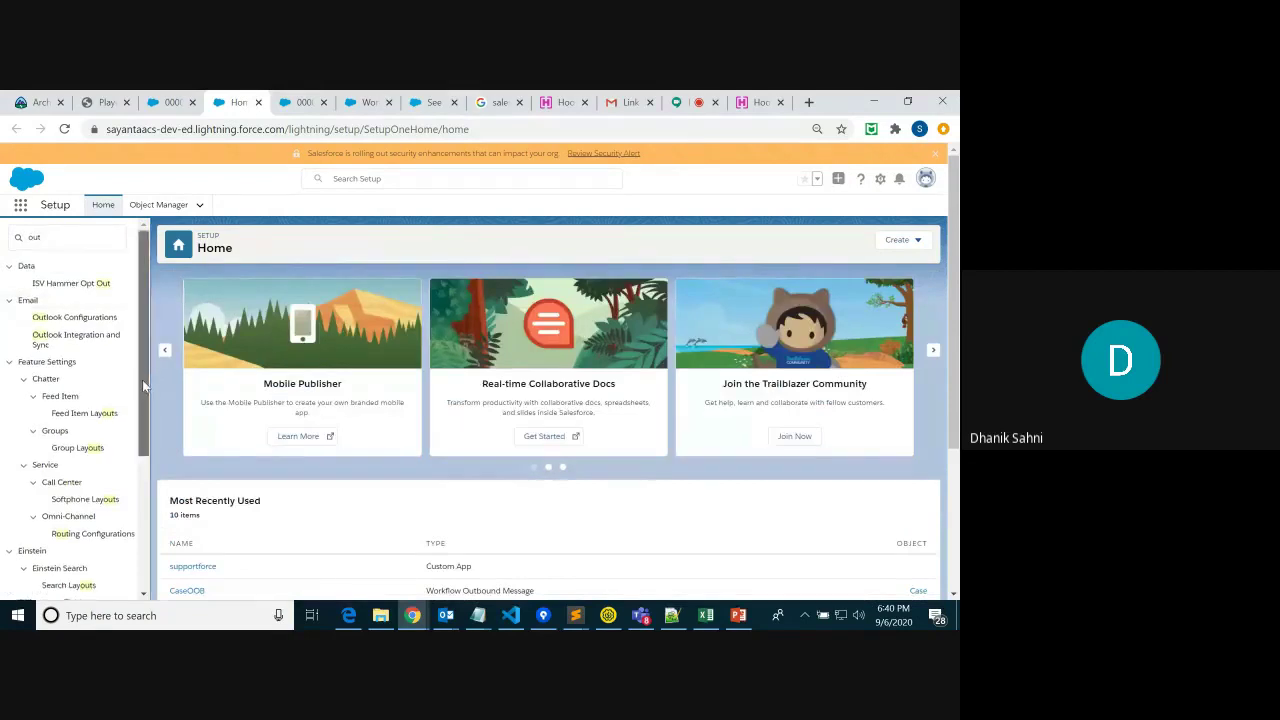
{"action": "left_click_drag", "start_coordinate": [143, 375], "coordinate": [141, 461]}
{"action": "scroll", "coordinate": [142, 505], "scroll_direction": "down", "scroll_amount": 2}
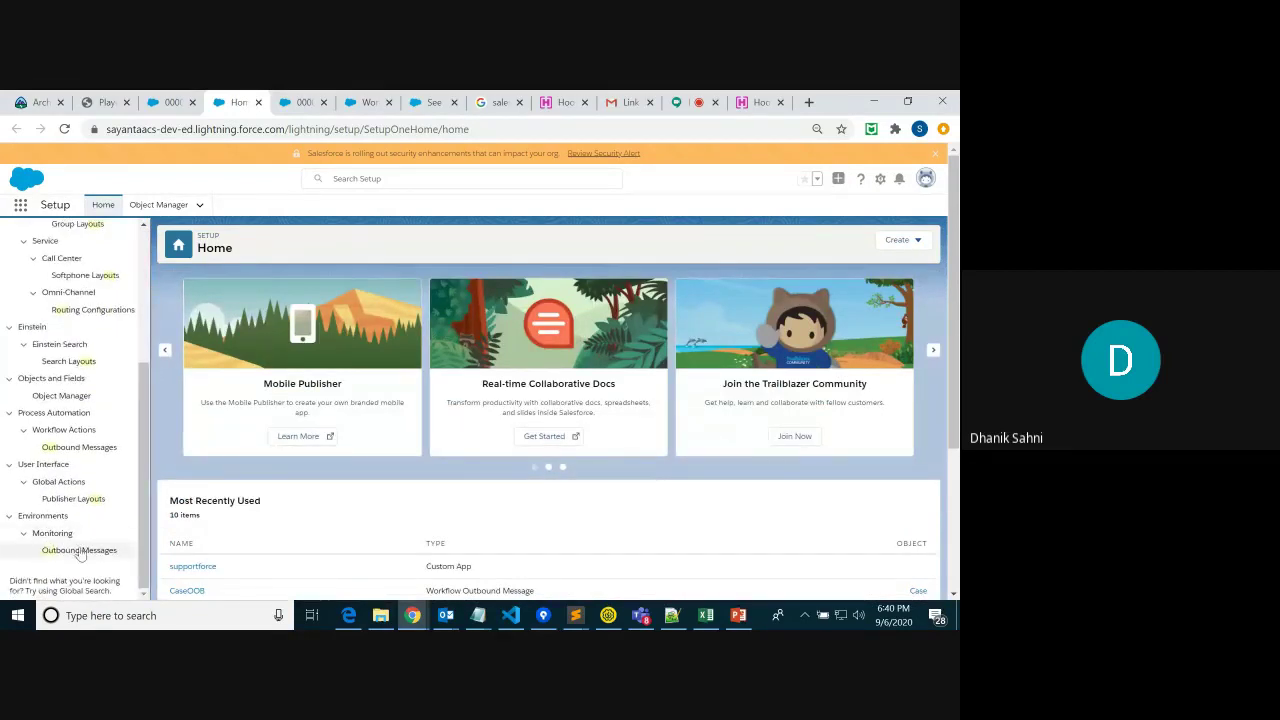
{"action": "left_click", "coordinate": [93, 556]}
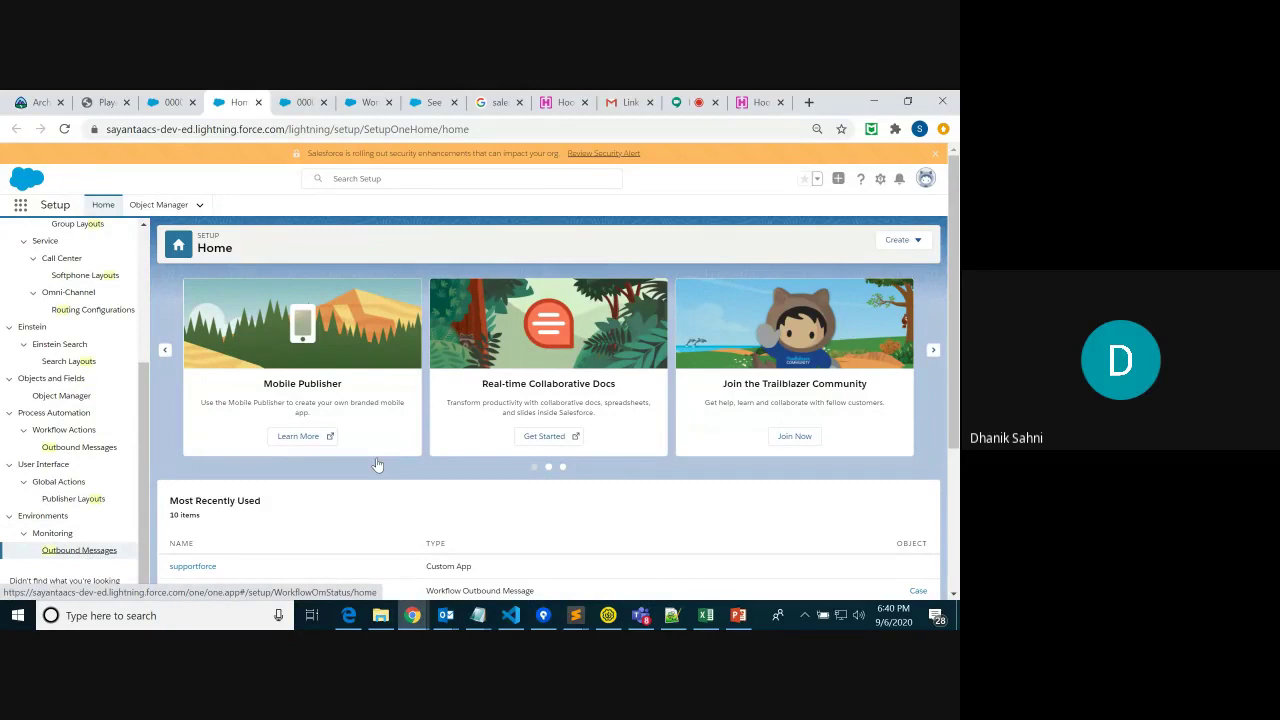
Open Outbound Messages delivery status and highlight the first queued message's times and failure reason
{"action": "left_click", "coordinate": [84, 552]}
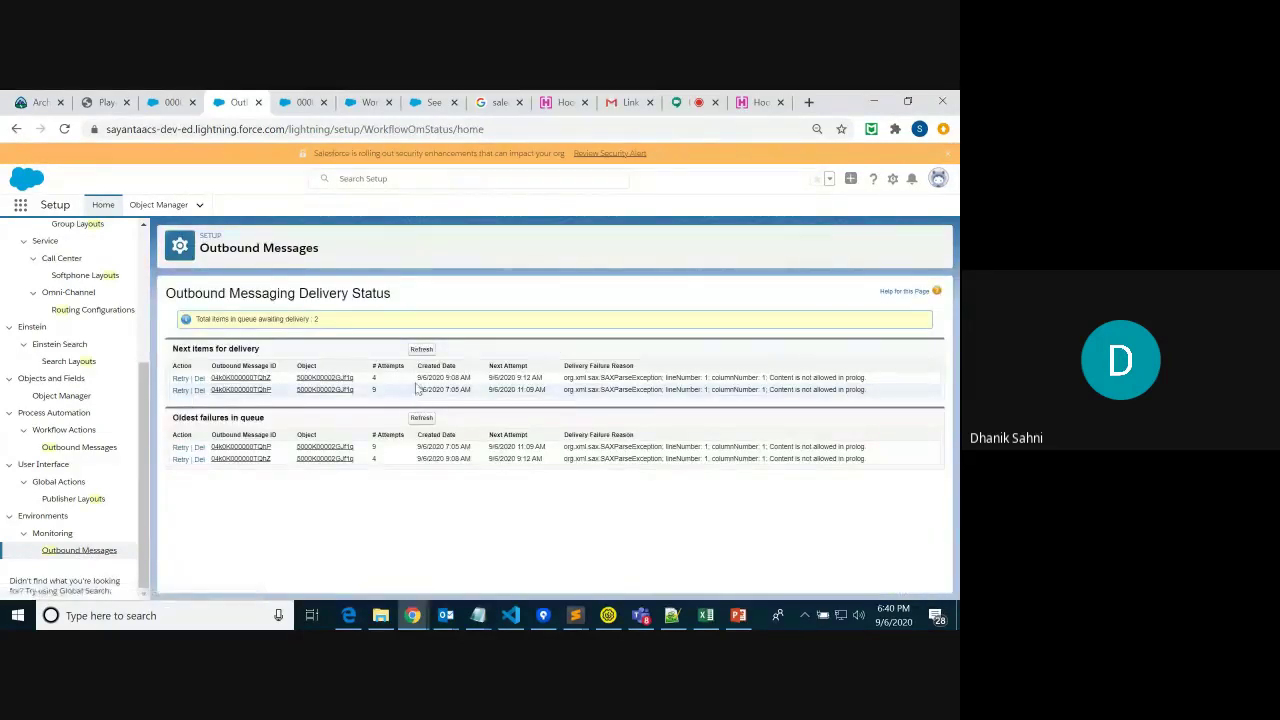
{"action": "left_click_drag", "start_coordinate": [416, 378], "coordinate": [553, 385]}
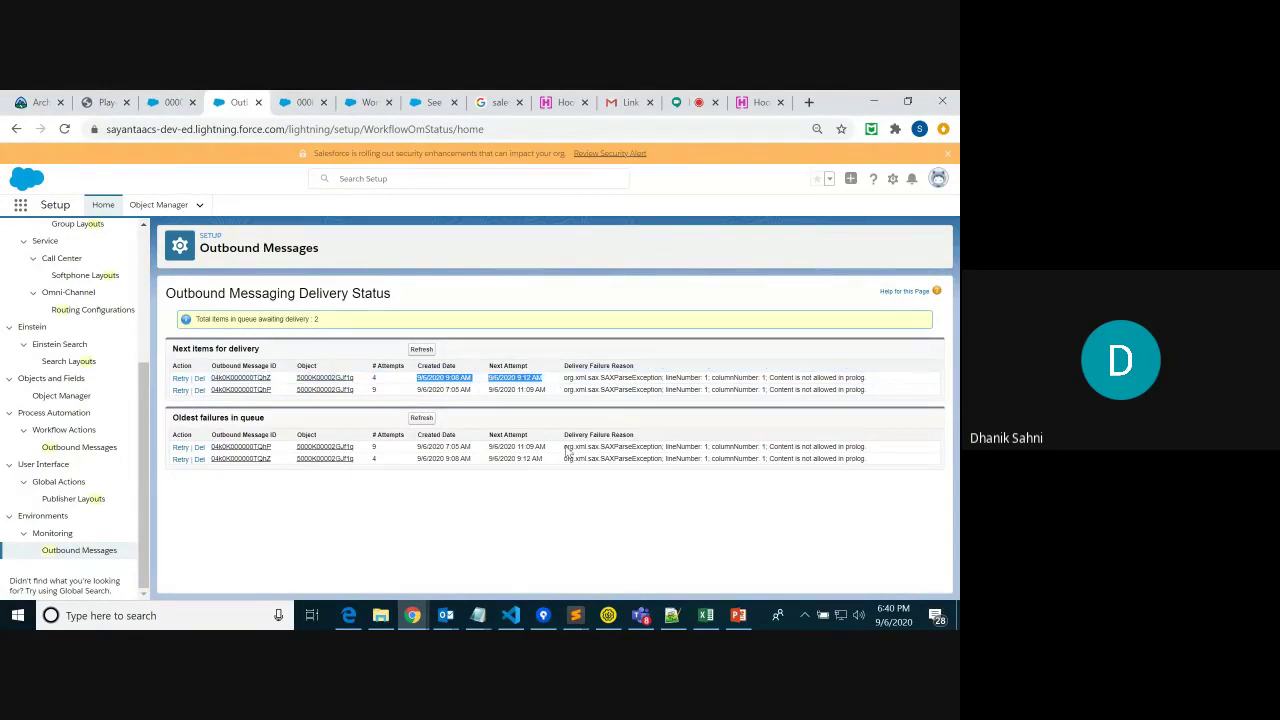
{"action": "left_click", "coordinate": [457, 535]}
{"action": "left_click_drag", "start_coordinate": [426, 379], "coordinate": [553, 381]}
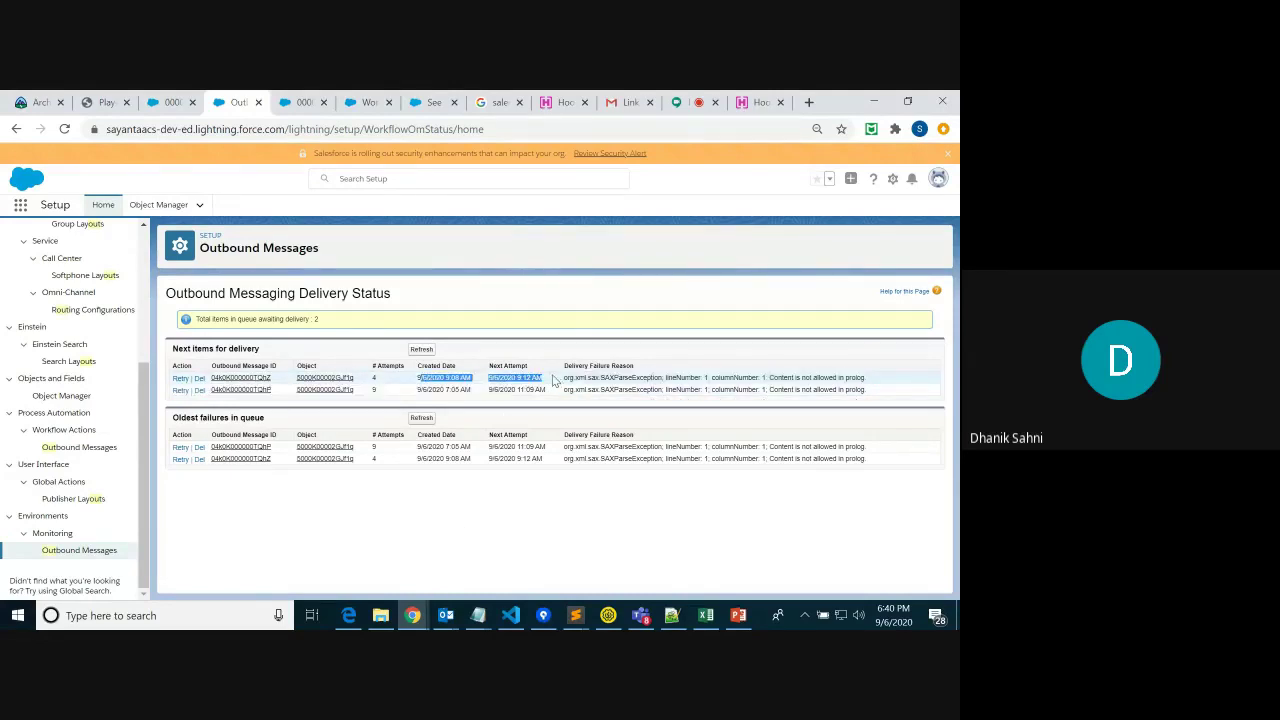
{"action": "left_click_drag", "start_coordinate": [564, 378], "coordinate": [876, 386]}
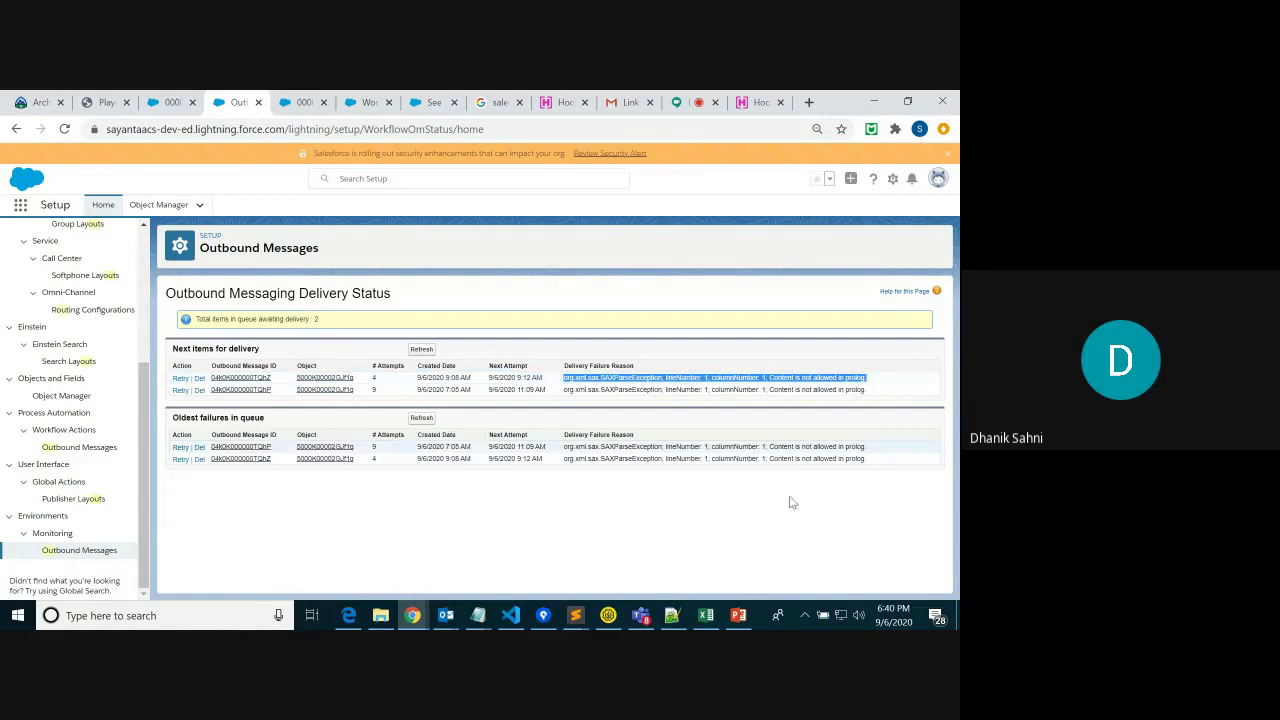
{"action": "mouse_move", "coordinate": [410, 618]}
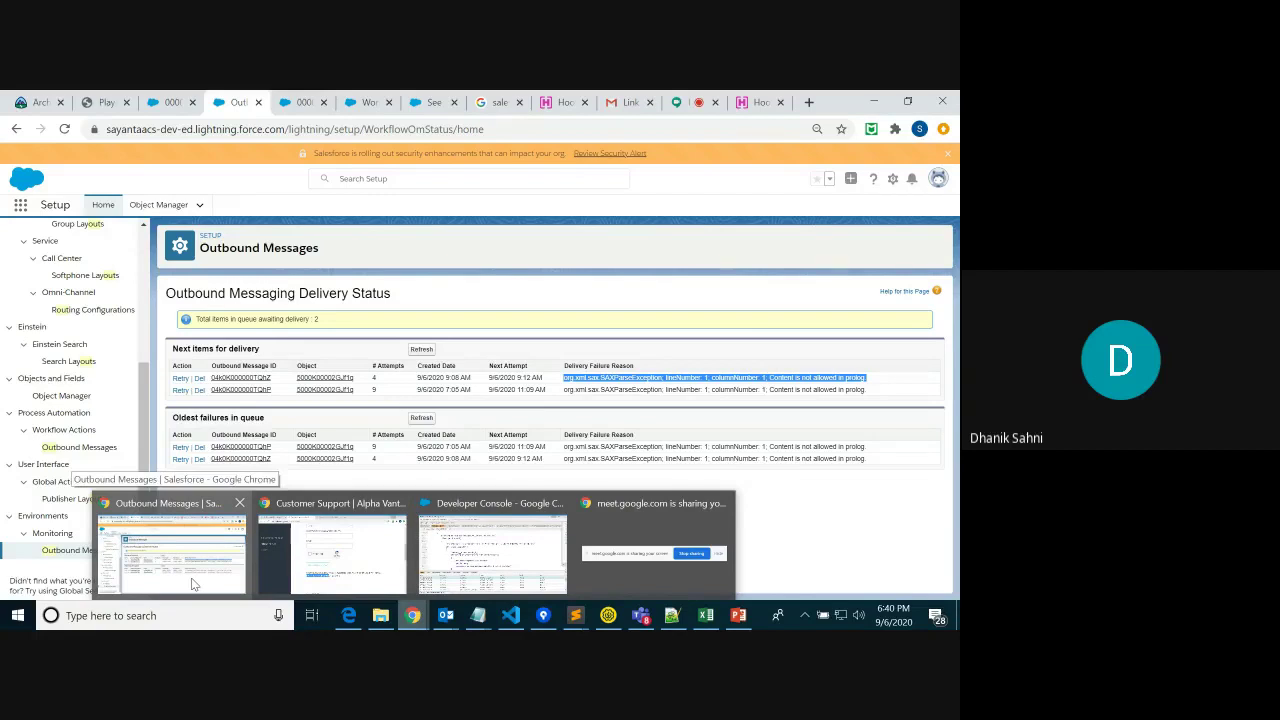
{"action": "left_click", "coordinate": [760, 102]}
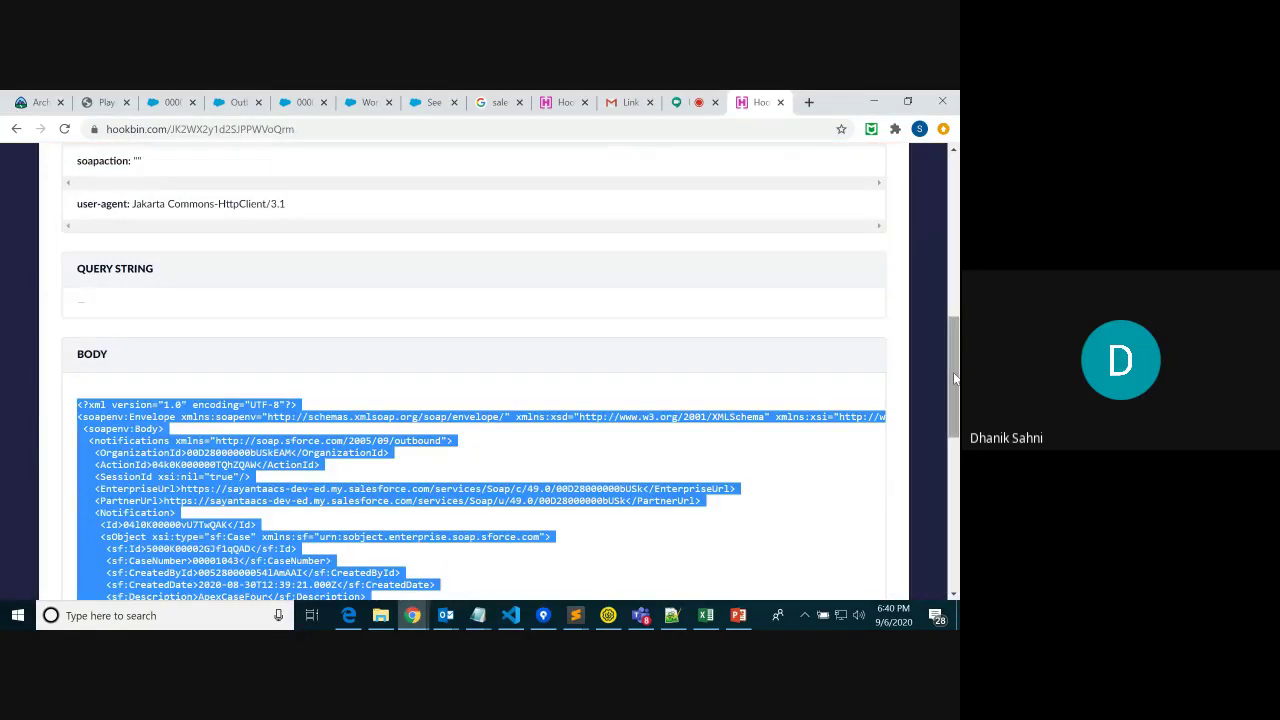
{"action": "scroll", "coordinate": [955, 378], "scroll_direction": "up", "scroll_amount": 2}
{"action": "left_click", "coordinate": [873, 101]}
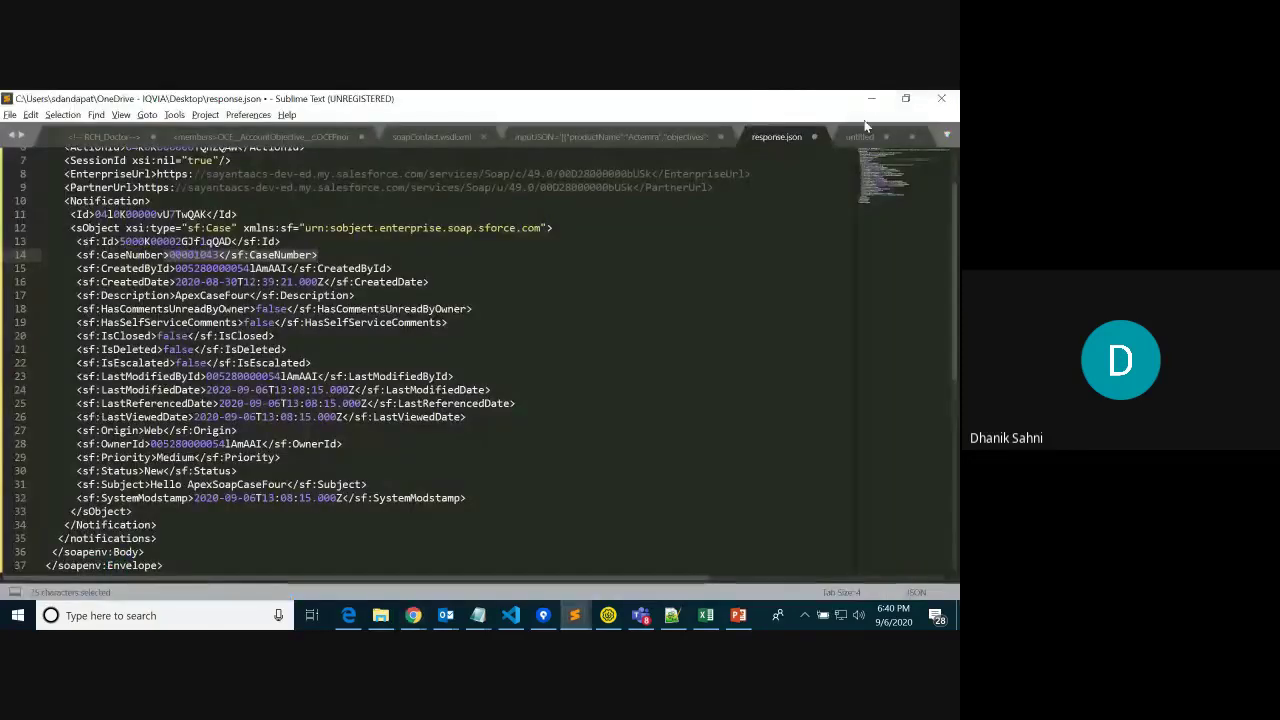
{"action": "left_click", "coordinate": [871, 101]}
{"action": "left_click", "coordinate": [483, 480]}
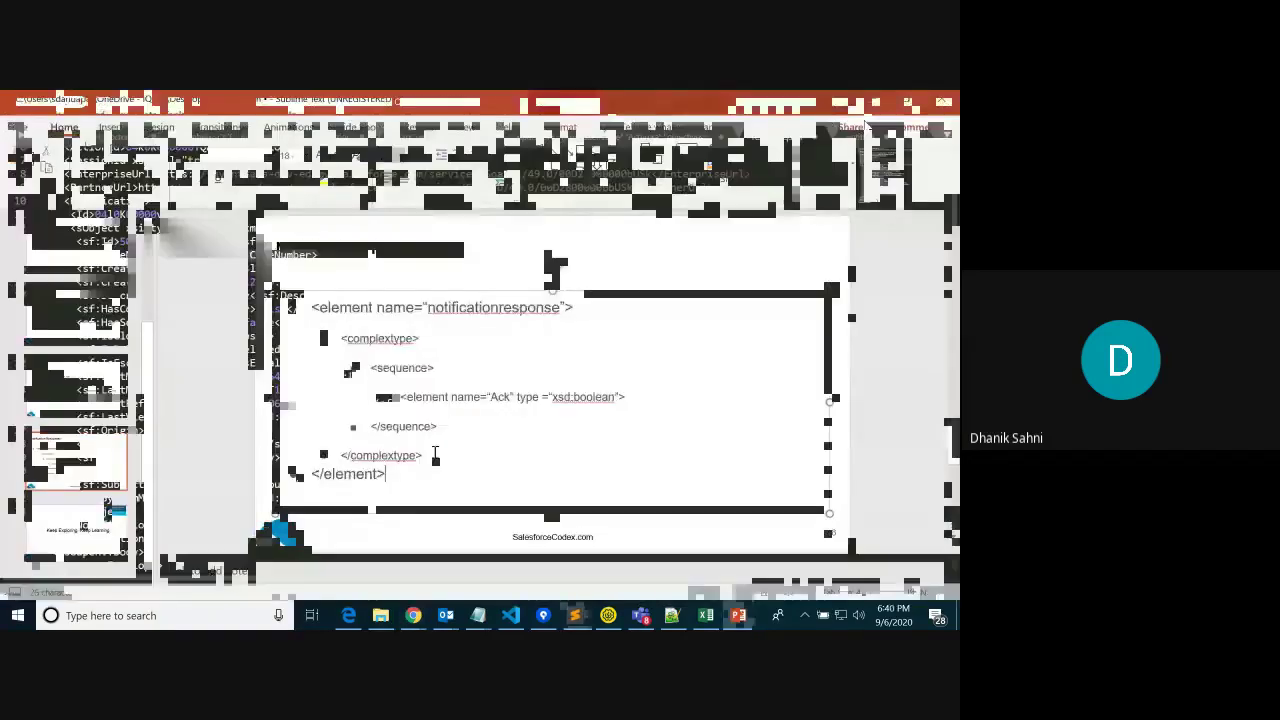
{"action": "left_click_drag", "start_coordinate": [313, 310], "coordinate": [396, 493]}
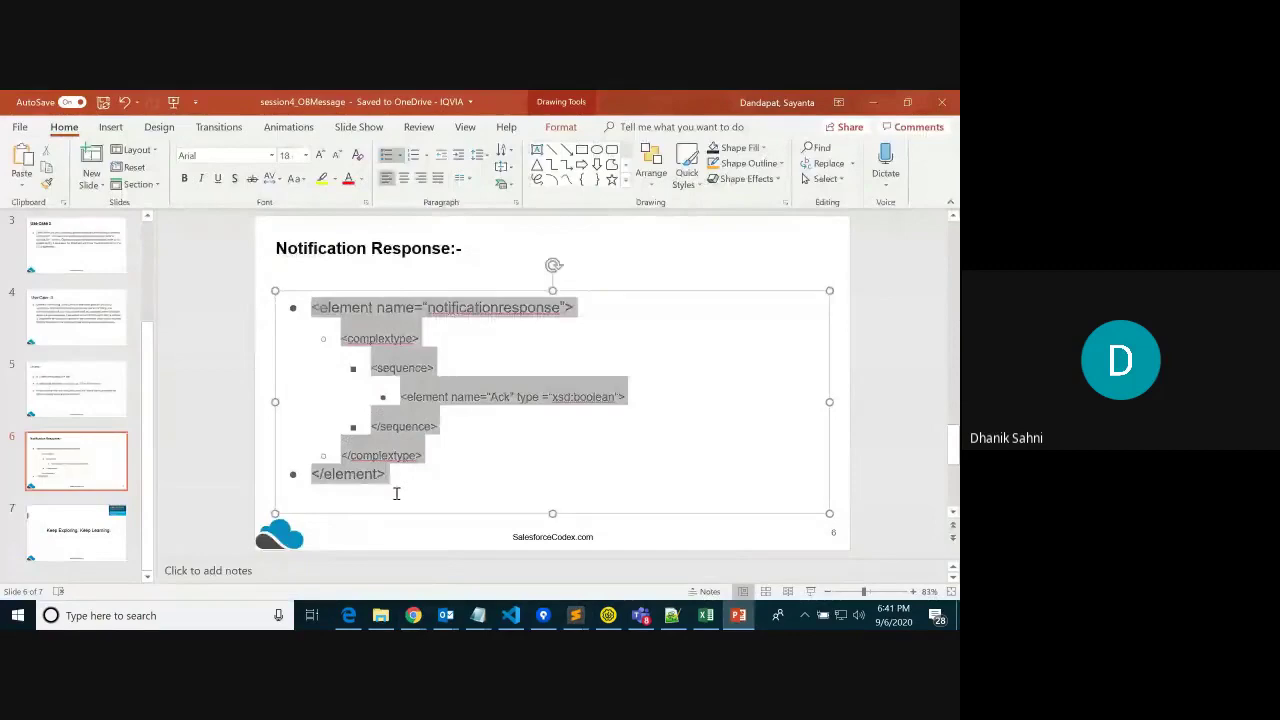
{"action": "mouse_move", "coordinate": [413, 615]}
{"action": "left_click", "coordinate": [151, 534]}
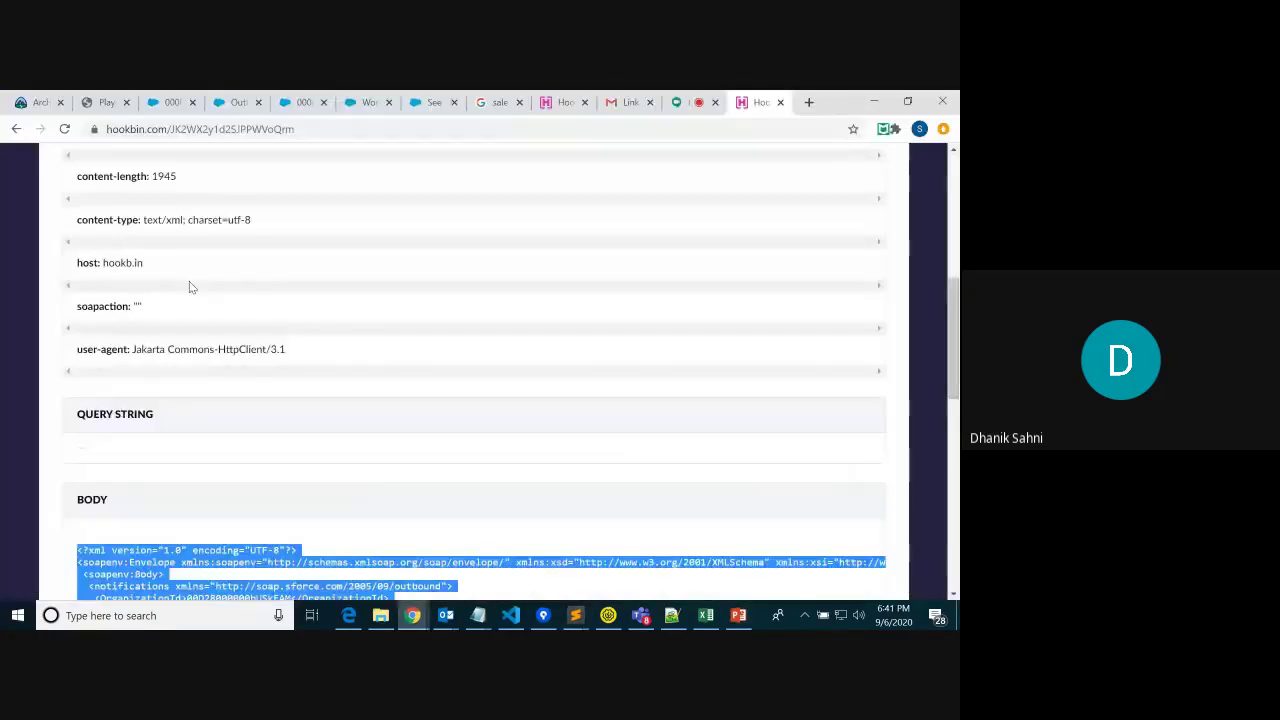
{"action": "left_click", "coordinate": [165, 102]}
{"action": "left_click", "coordinate": [237, 102]}
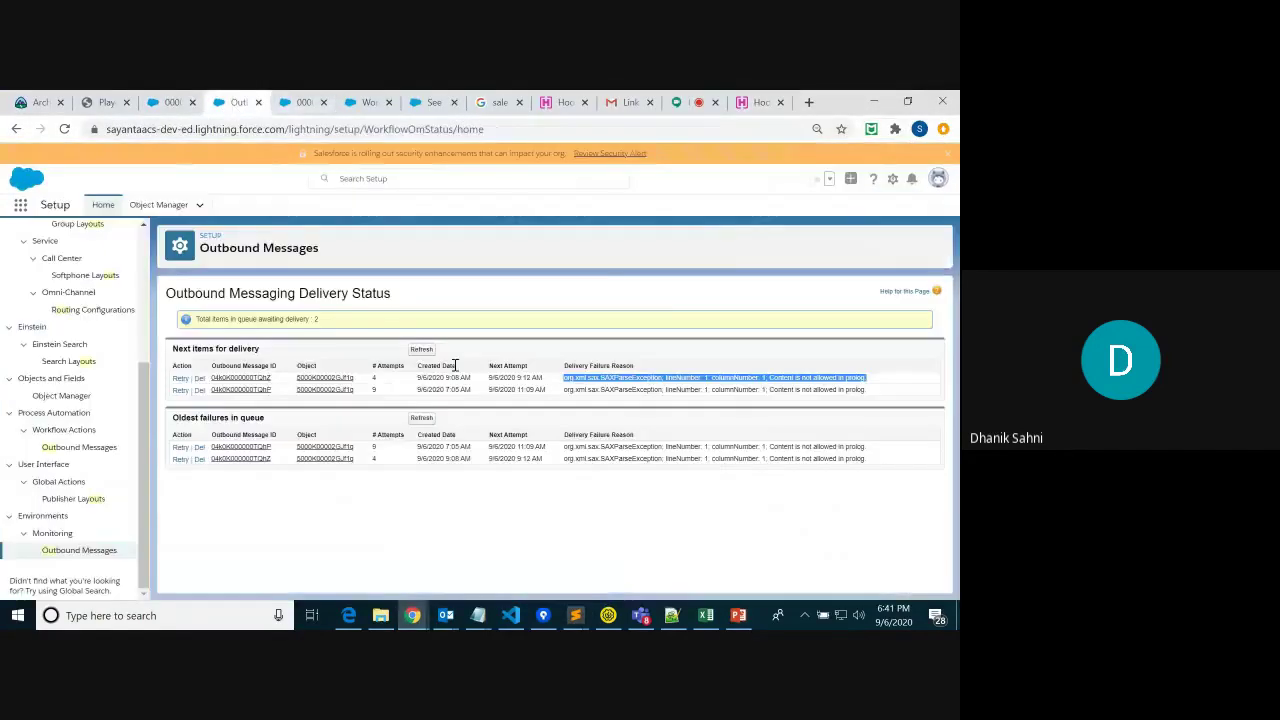
{"action": "left_click", "coordinate": [852, 360]}
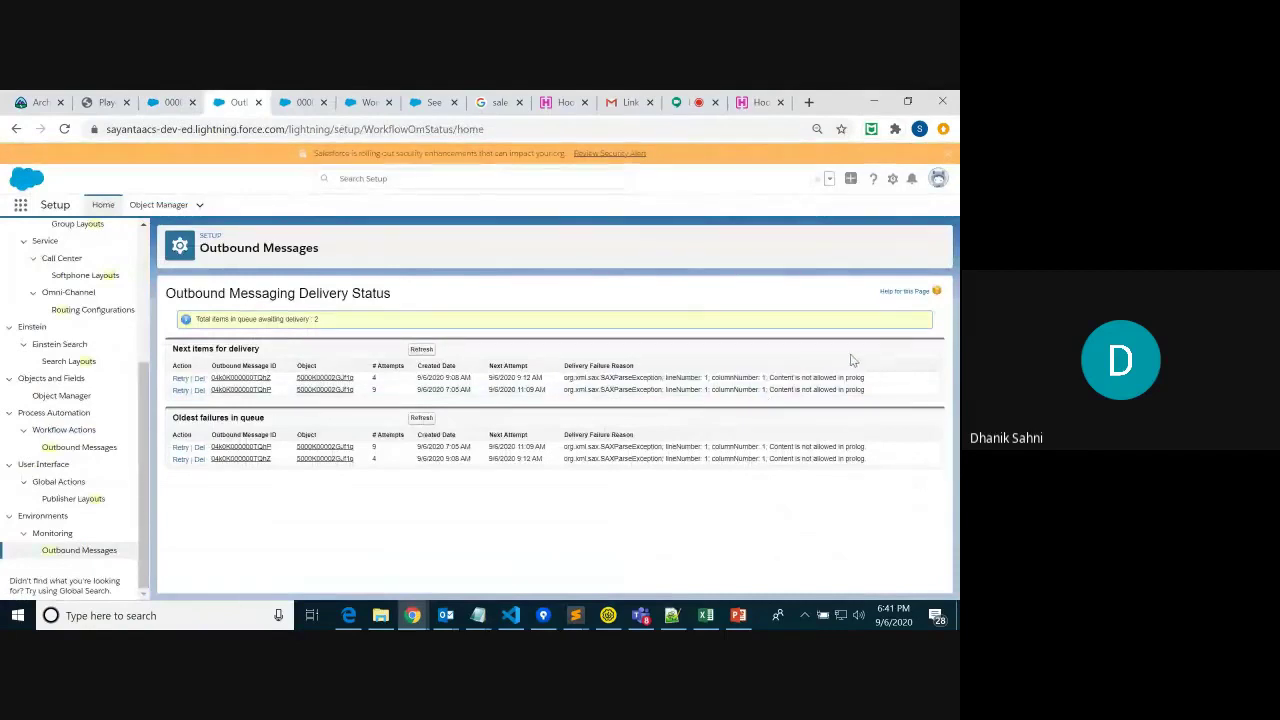
{"action": "left_click_drag", "start_coordinate": [867, 378], "coordinate": [565, 377]}
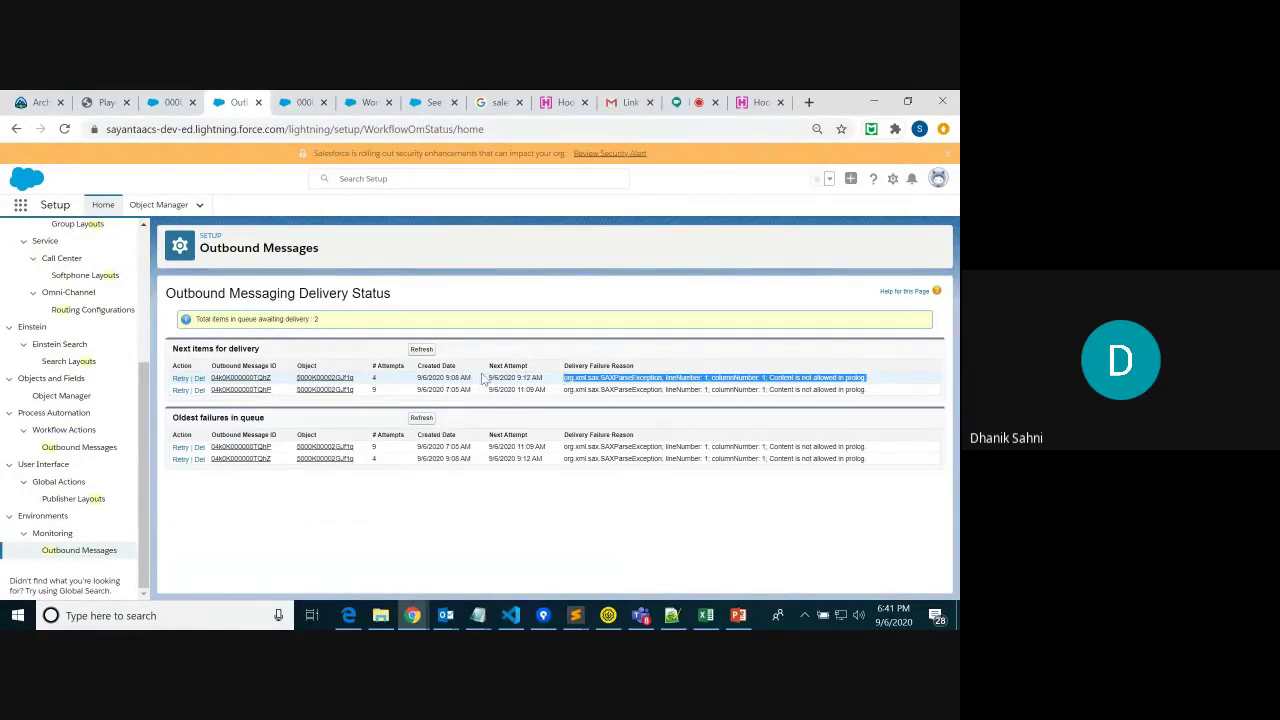
{"action": "left_click_drag", "start_coordinate": [488, 378], "coordinate": [548, 386]}
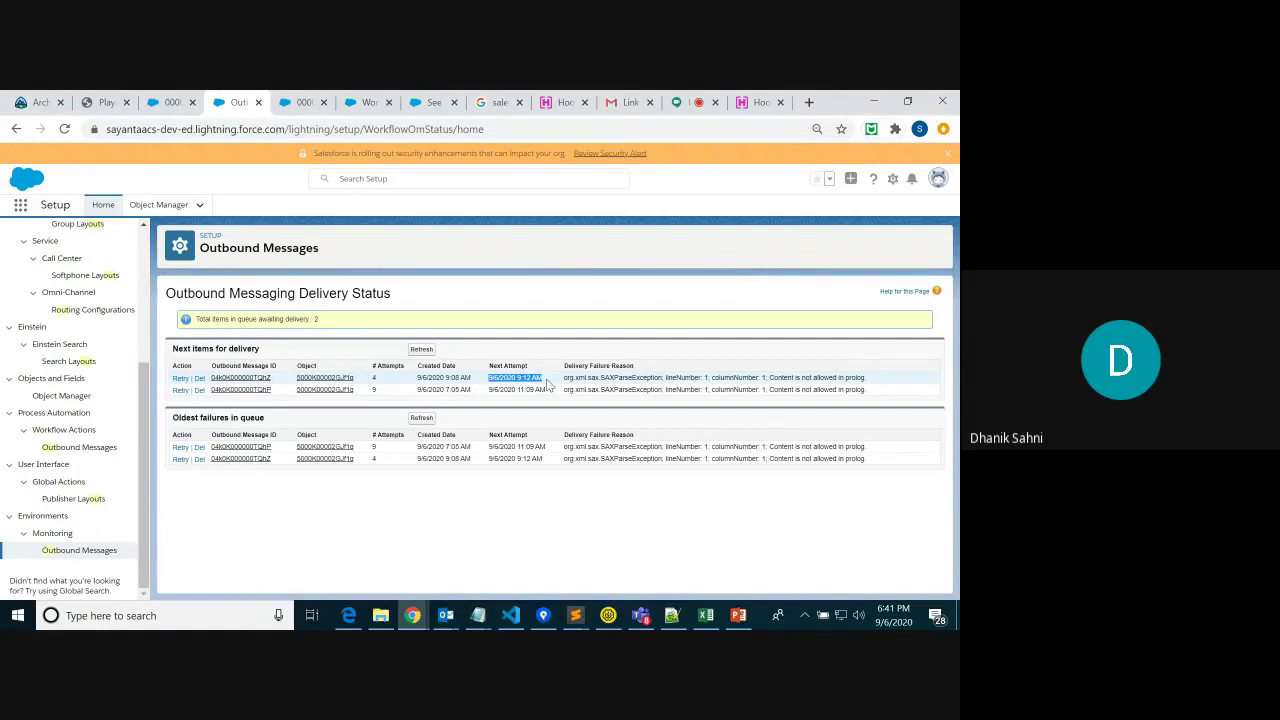
{"action": "left_click_drag", "start_coordinate": [866, 378], "coordinate": [176, 379]}
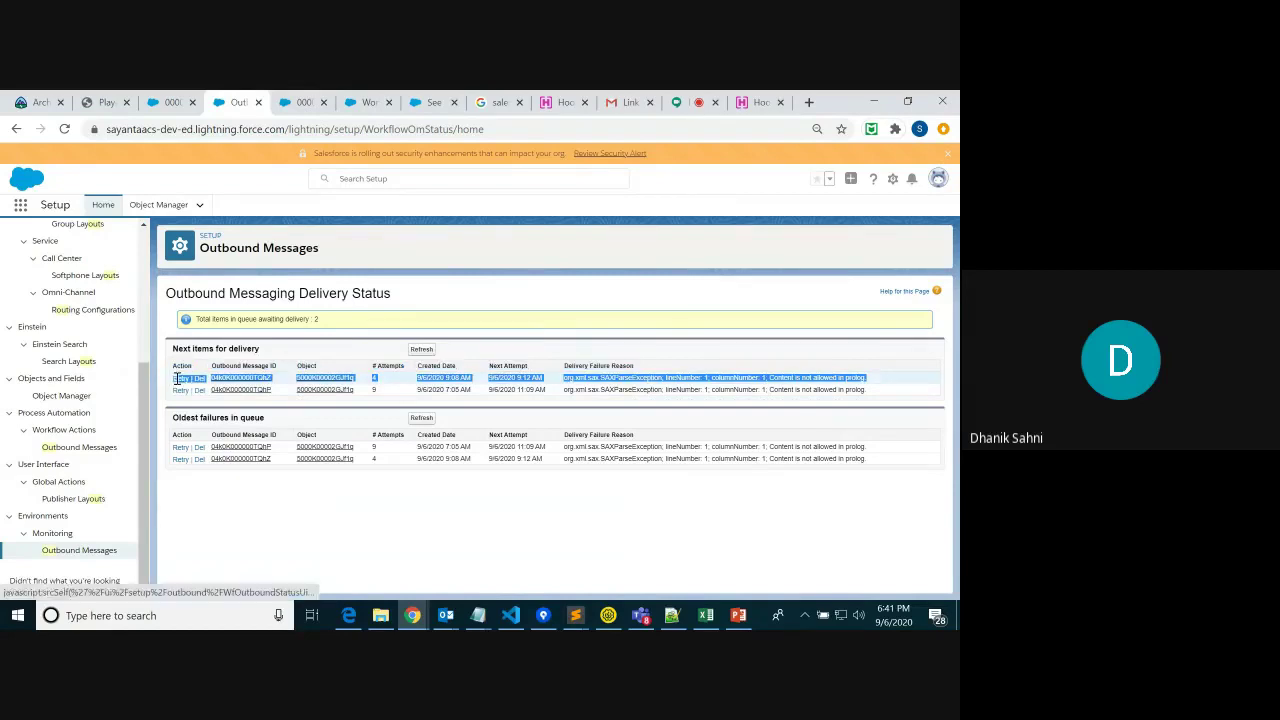
{"action": "left_click", "coordinate": [263, 434]}
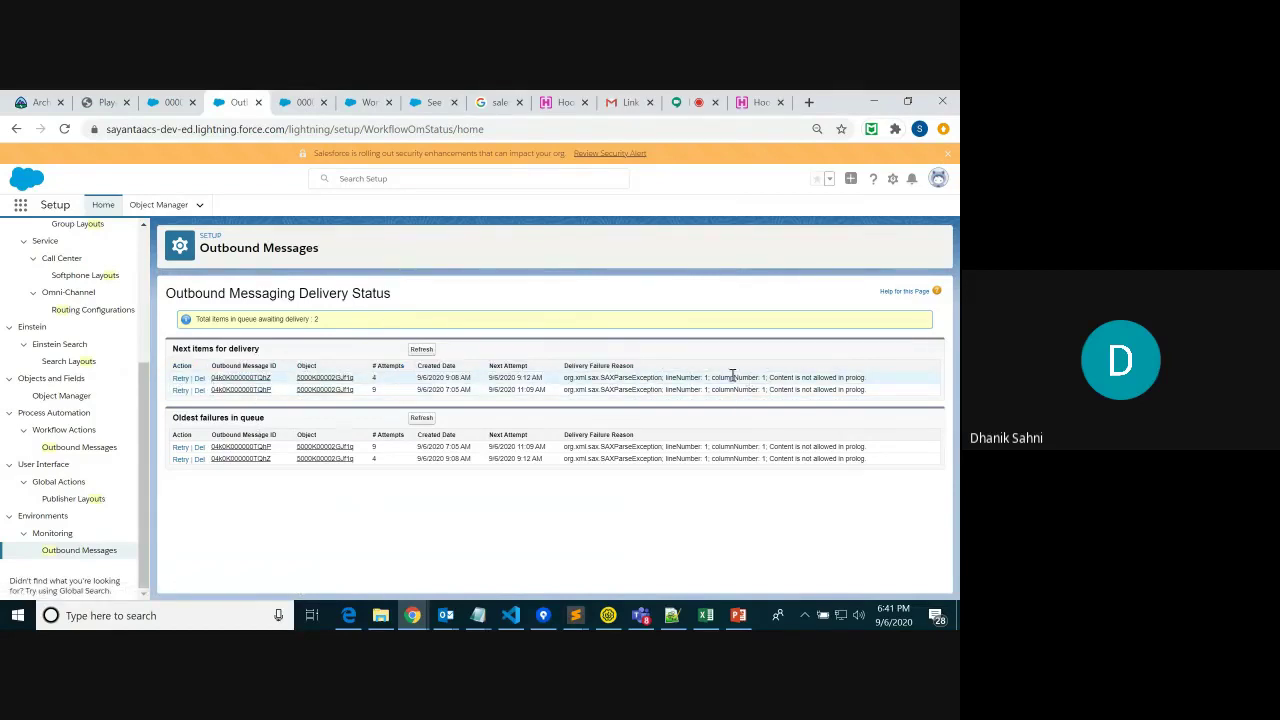
{"action": "left_click_drag", "start_coordinate": [567, 377], "coordinate": [768, 390]}
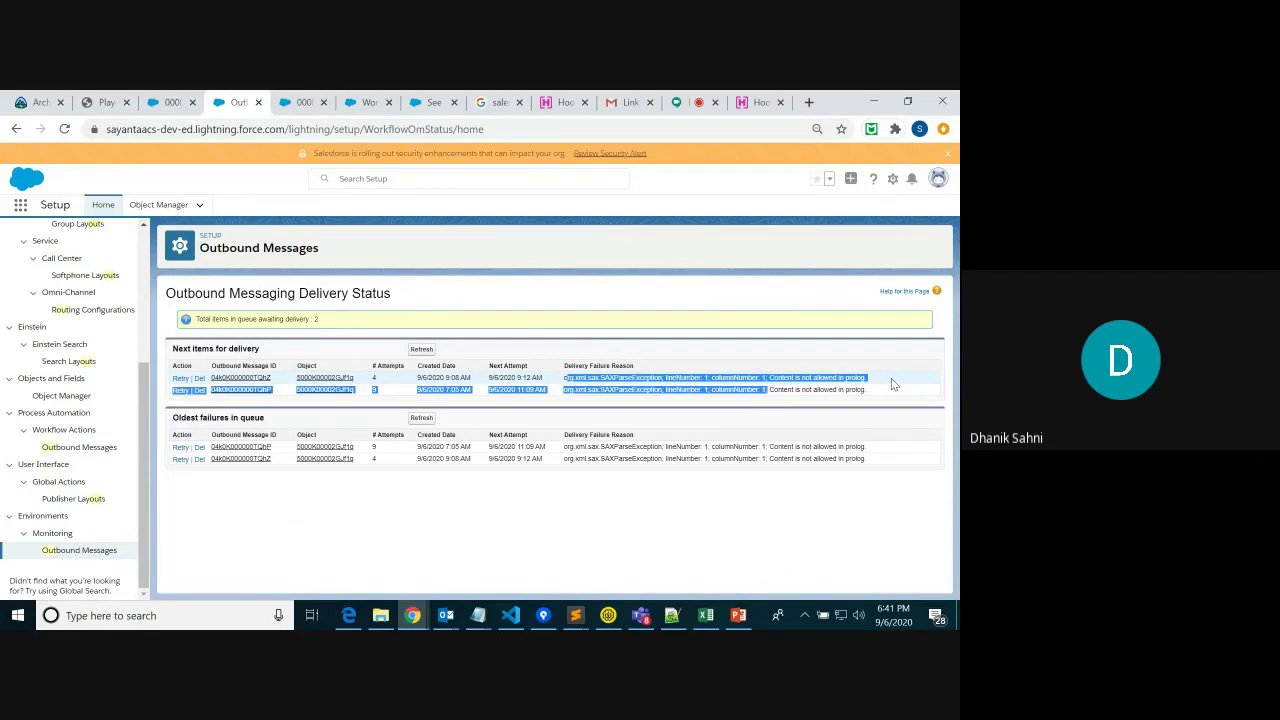
{"action": "left_click", "coordinate": [891, 378]}
{"action": "left_click_drag", "start_coordinate": [880, 386], "coordinate": [538, 378]}
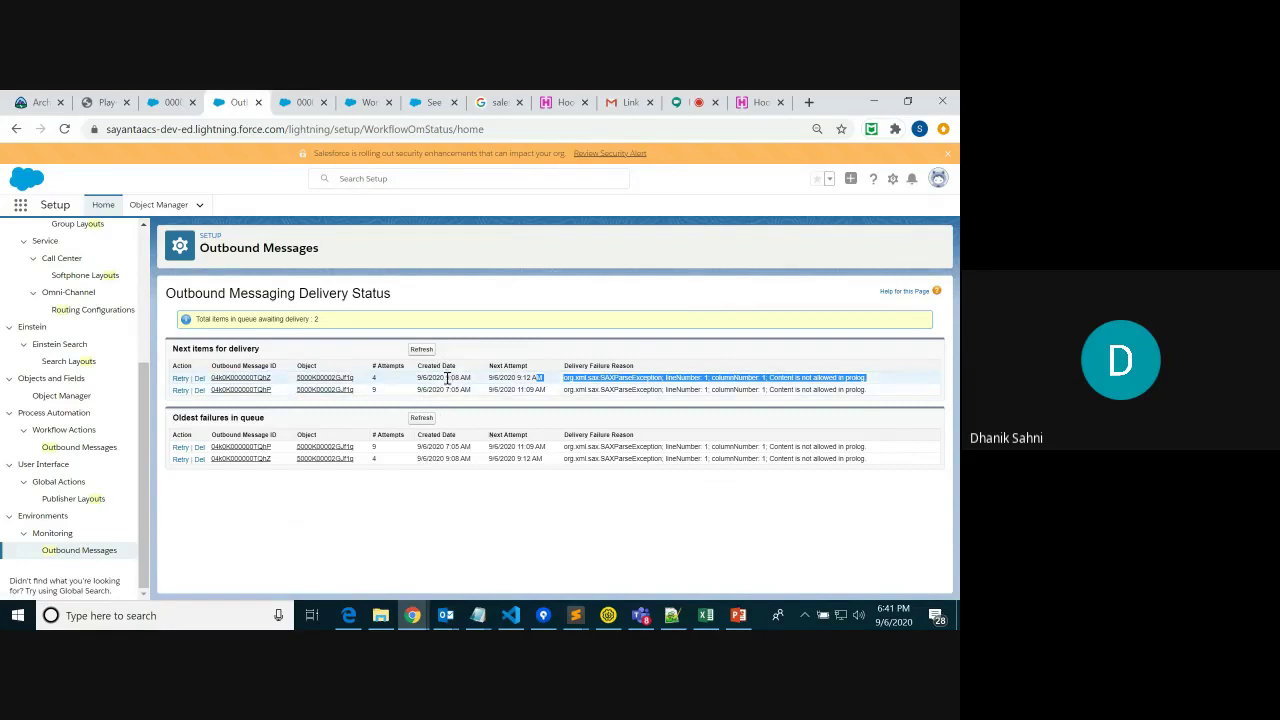
{"action": "left_click_drag", "start_coordinate": [444, 378], "coordinate": [477, 381]}
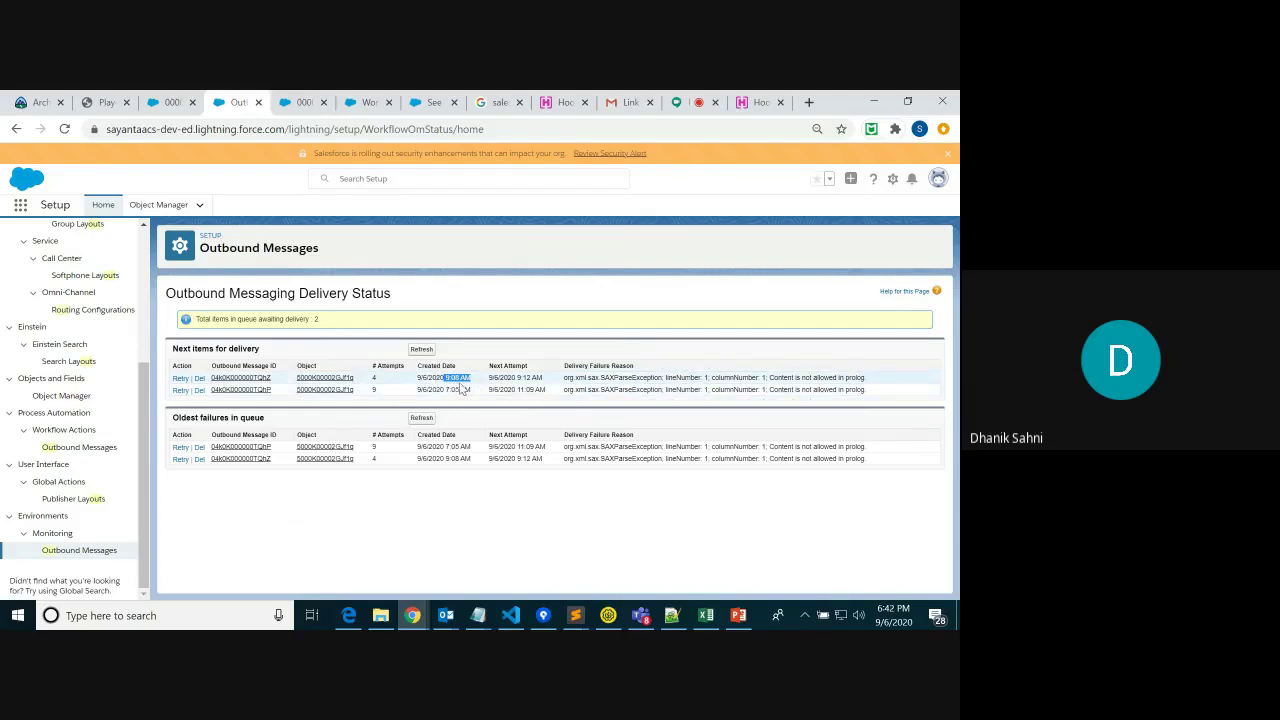
{"action": "left_click_drag", "start_coordinate": [889, 379], "coordinate": [629, 364]}
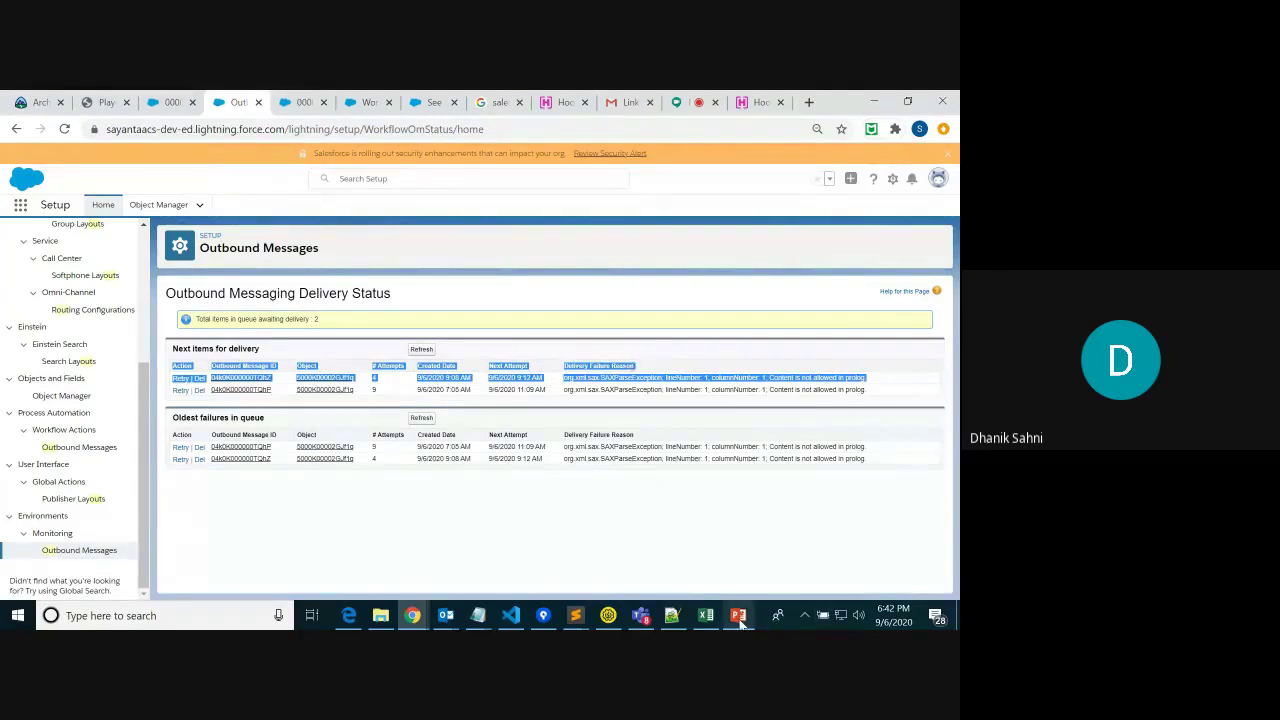
Bring up the session4_OBMessage deck and show slide 1, the Outbound Message title
{"action": "mouse_move", "coordinate": [738, 618]}
{"action": "left_click", "coordinate": [741, 577]}
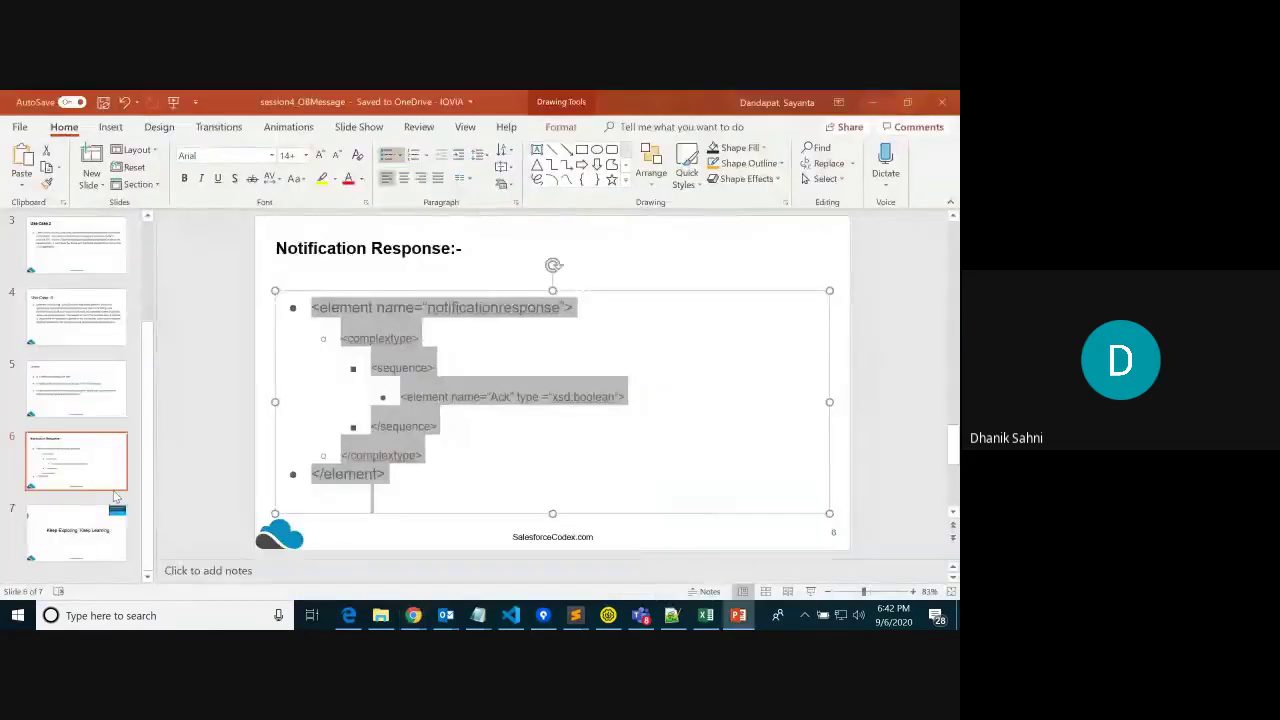
{"action": "left_click_drag", "start_coordinate": [151, 394], "coordinate": [103, 266]}
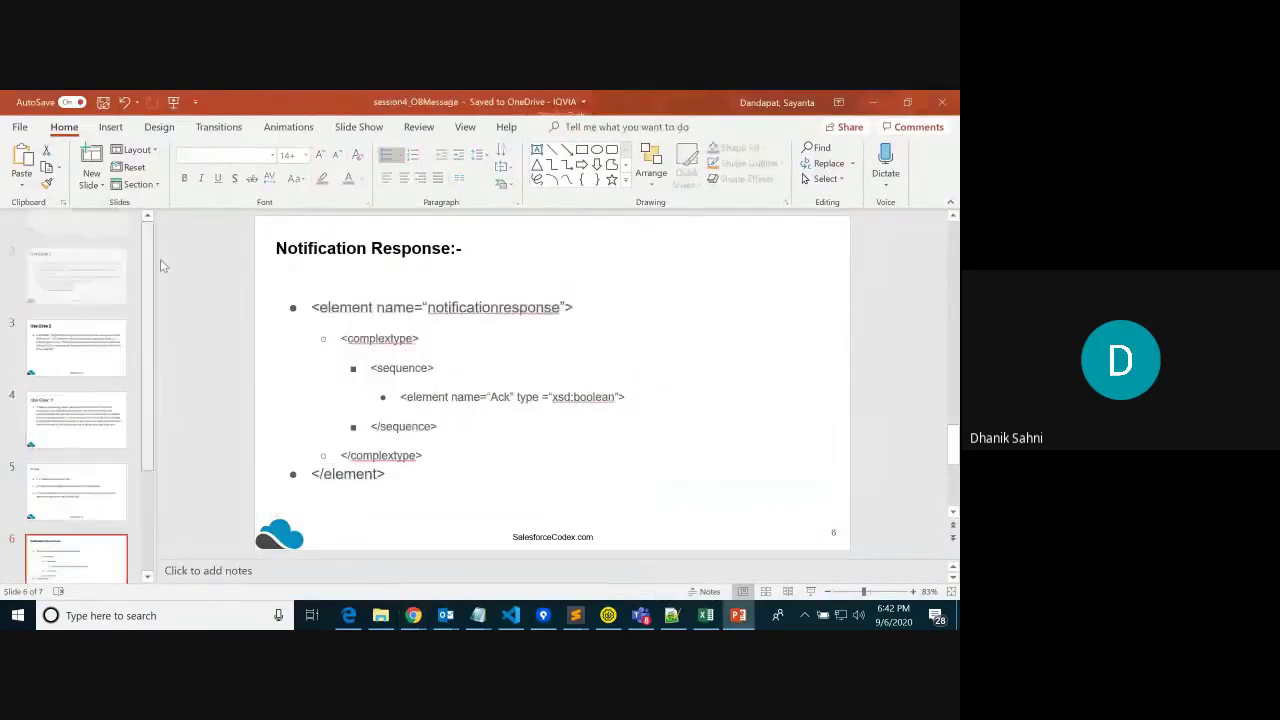
{"action": "left_click", "coordinate": [67, 262]}
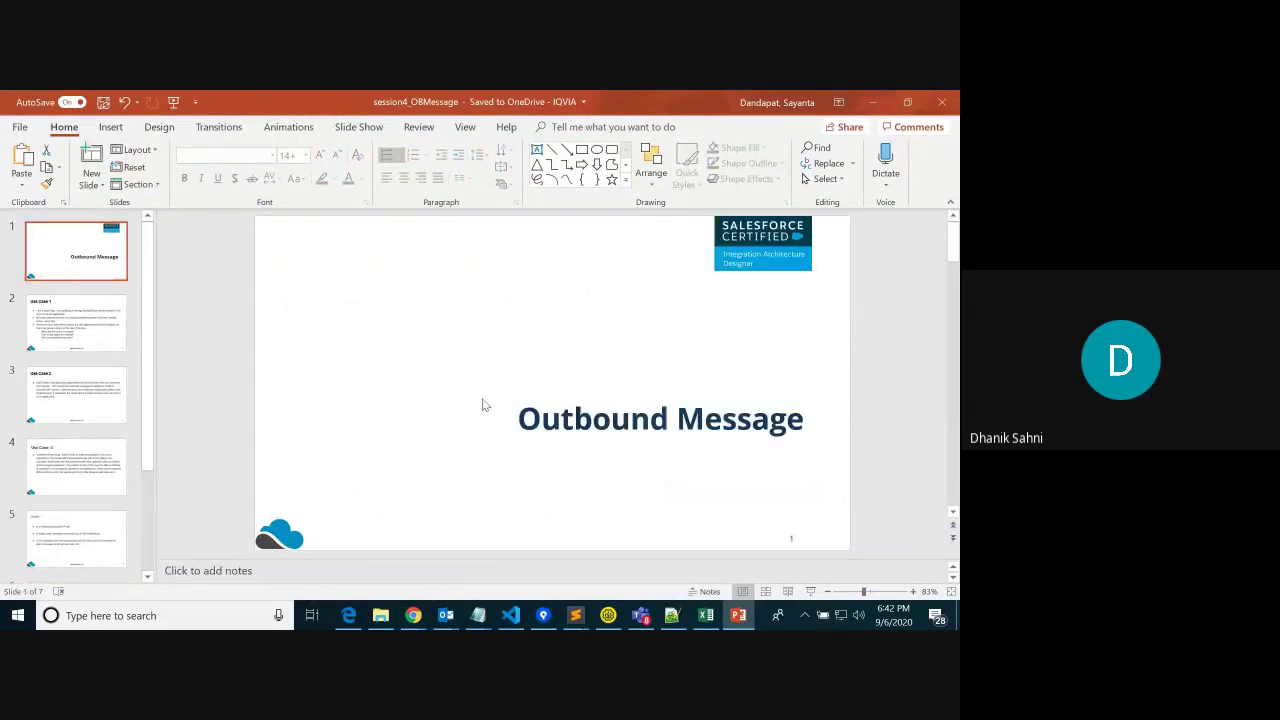